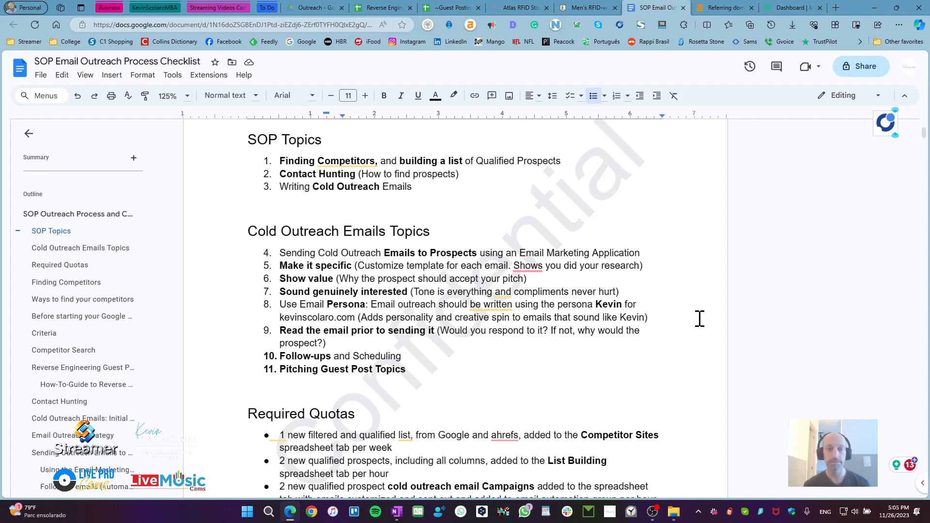
Review the three SOP Topics, the Required Quotas and the Finding Competitors section of the outreach checklist.
left_click_drag(280, 161, 392, 169)
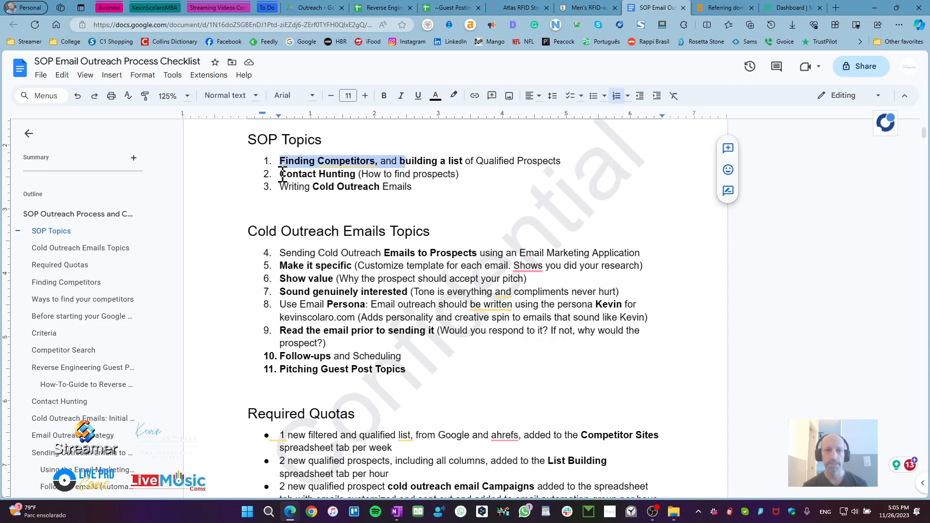
left_click_drag(280, 174, 368, 176)
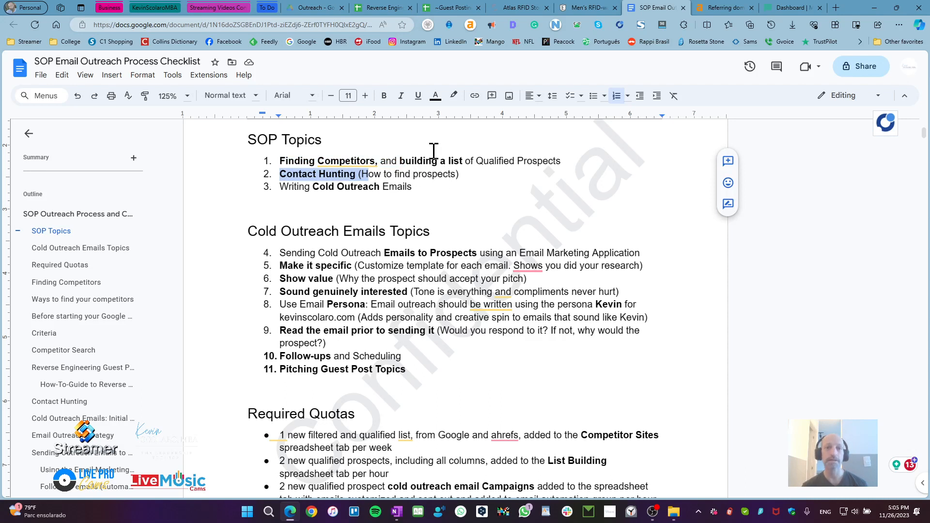
left_click(283, 189)
left_click_drag(285, 192, 389, 189)
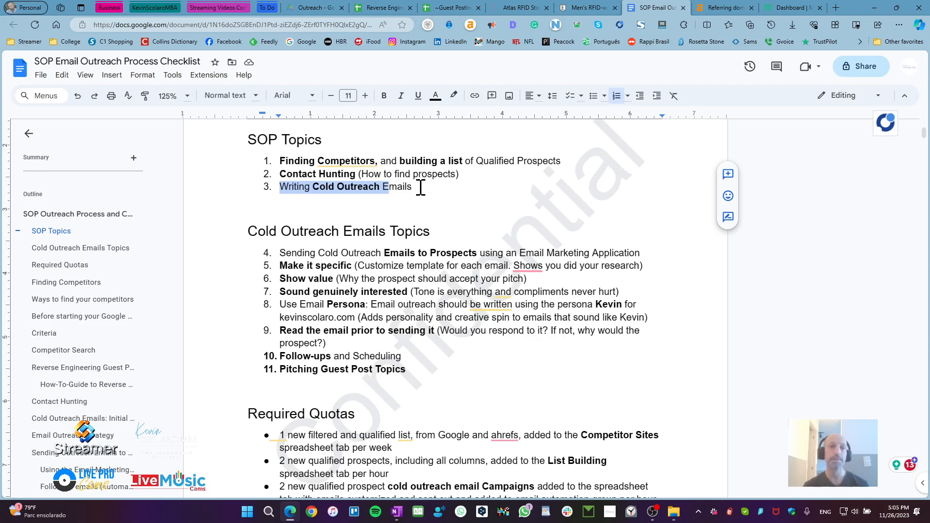
left_click(282, 161)
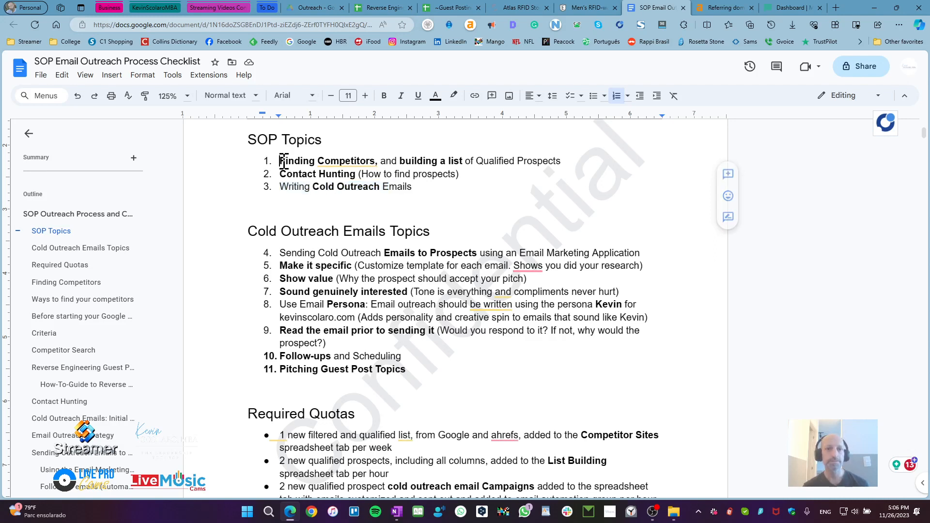
left_click_drag(282, 161, 461, 161)
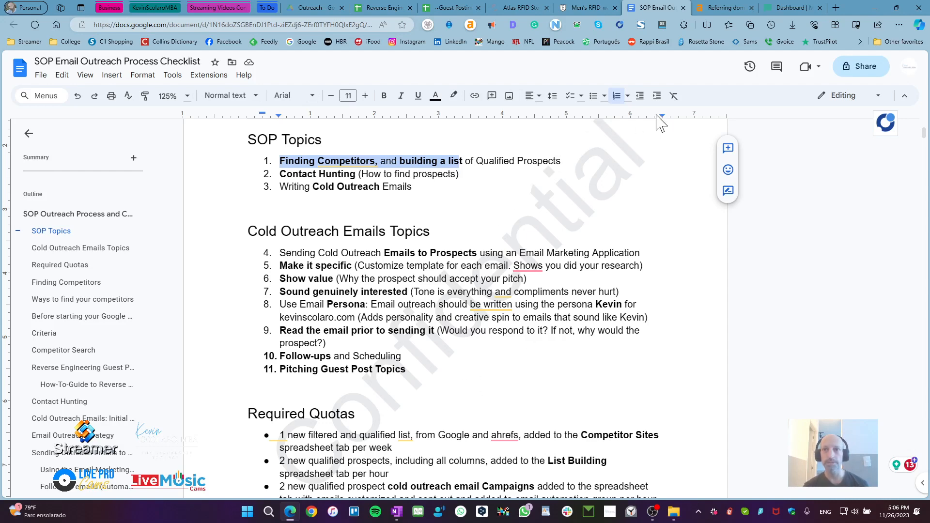
scroll(333, 323, "down", 2)
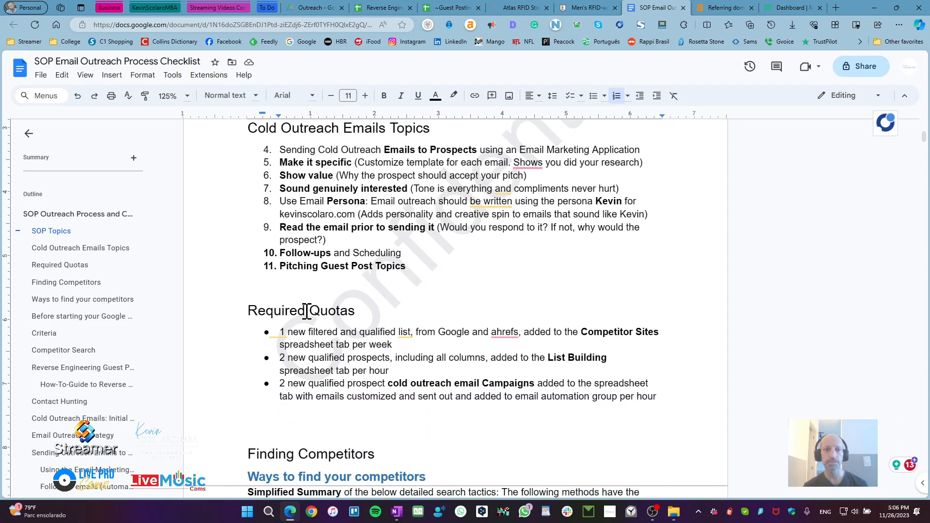
scroll(307, 310, "down", 6)
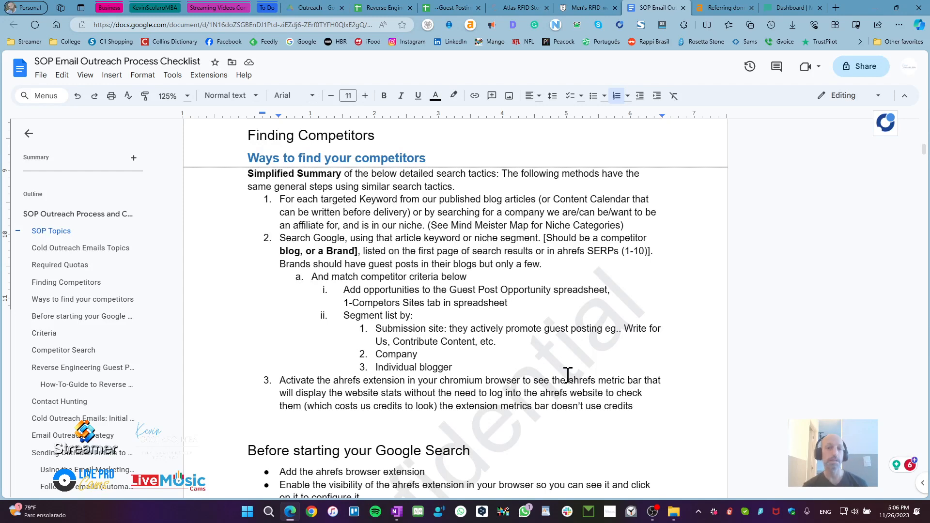
Search Google for "RFID cards" in a new browser tab.
left_click(835, 9)
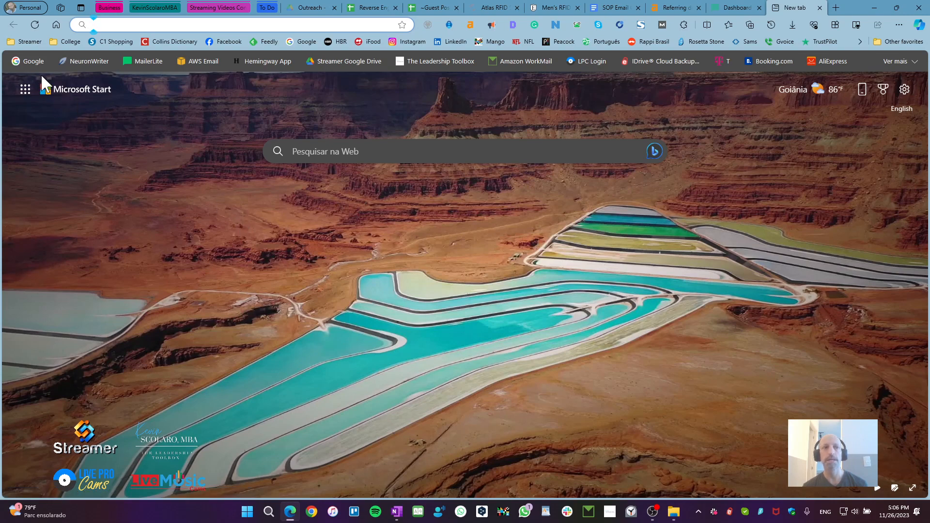
left_click(18, 61)
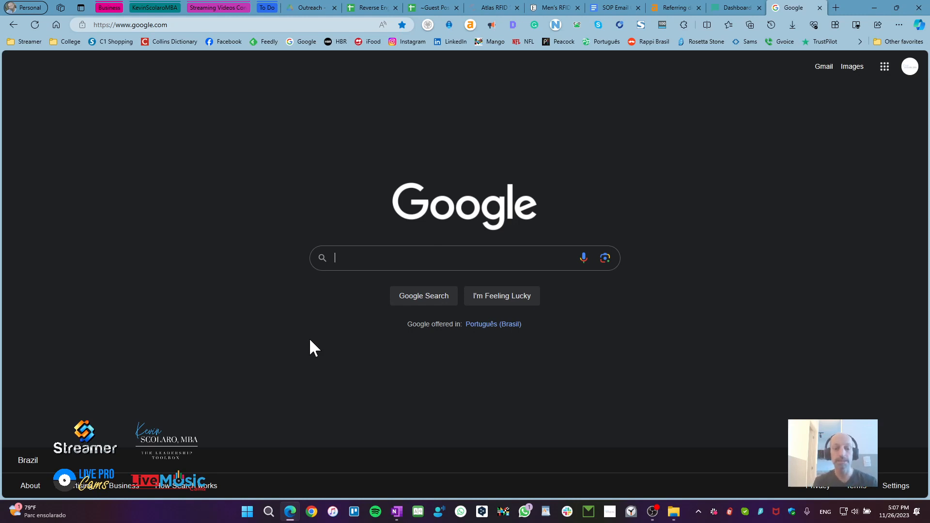
type("RFID")
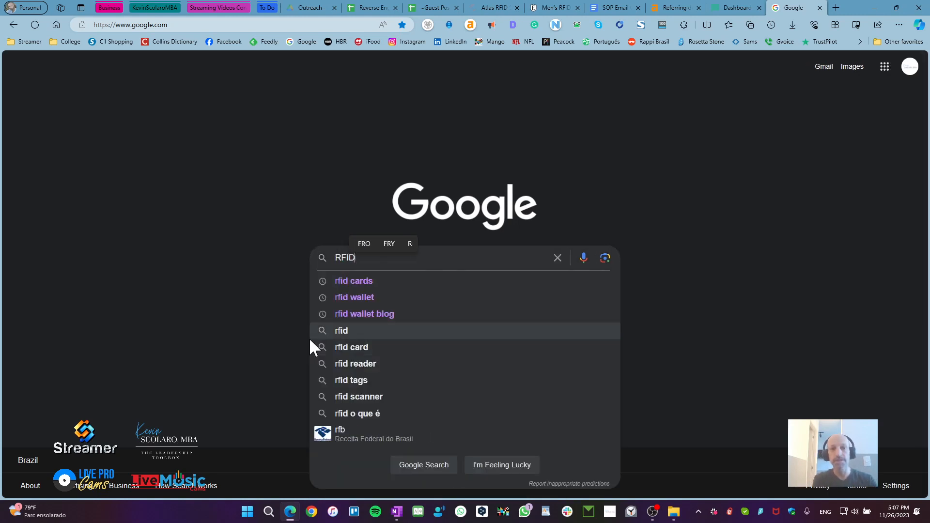
type(" cards")
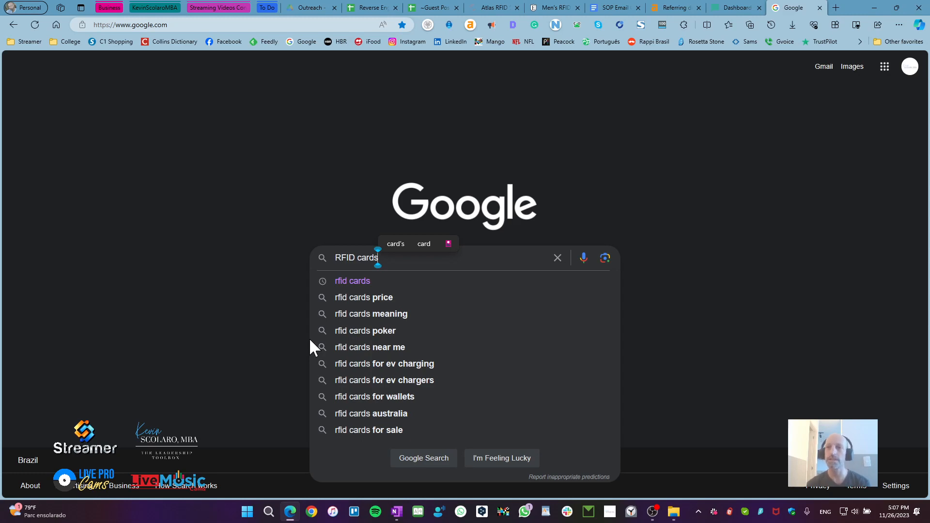
key("Return")
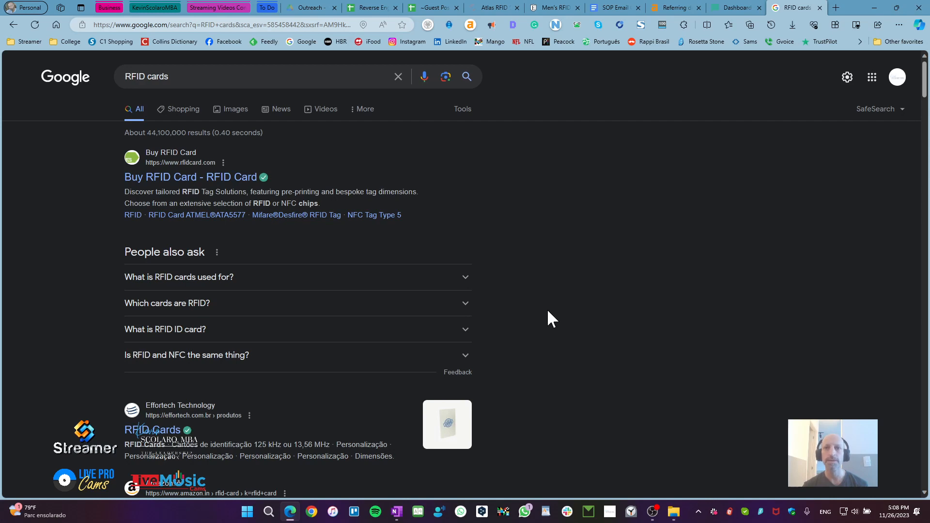
Return to the SOP checklist and review its Criteria section, covering DR, backlinks, website traffic and search positions.
left_click(613, 9)
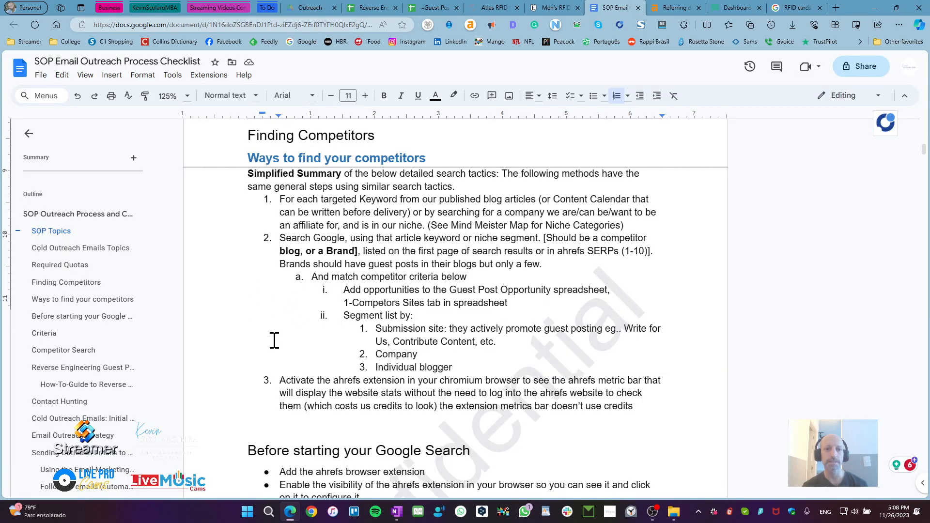
scroll(269, 346, "down", 5)
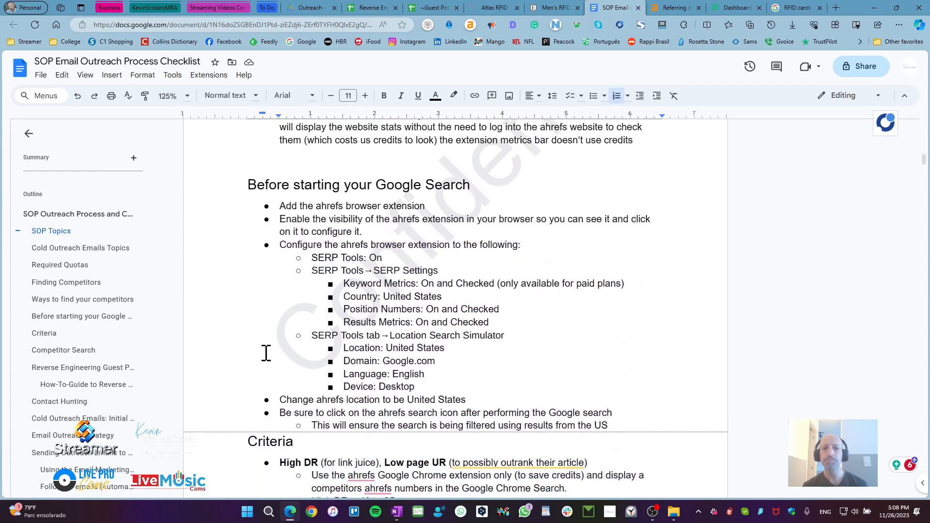
scroll(266, 353, "down", 5)
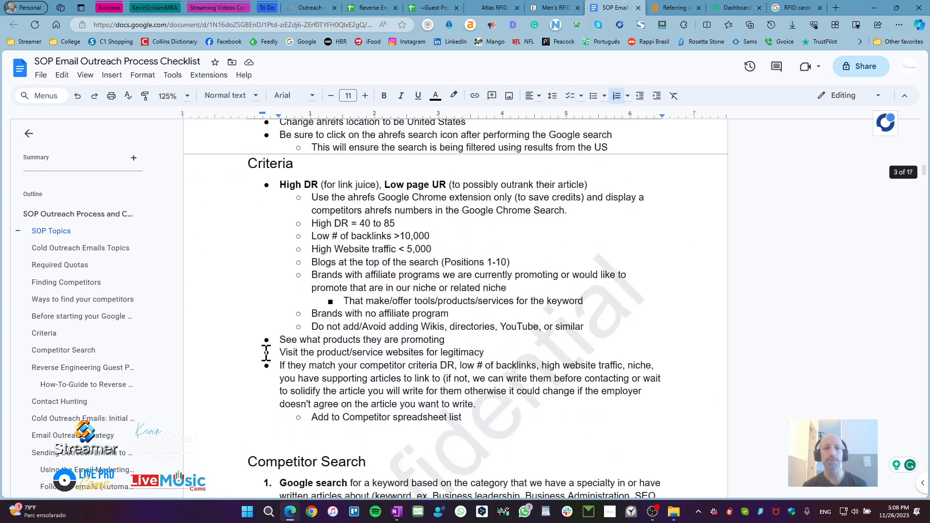
left_click_drag(250, 154, 313, 156)
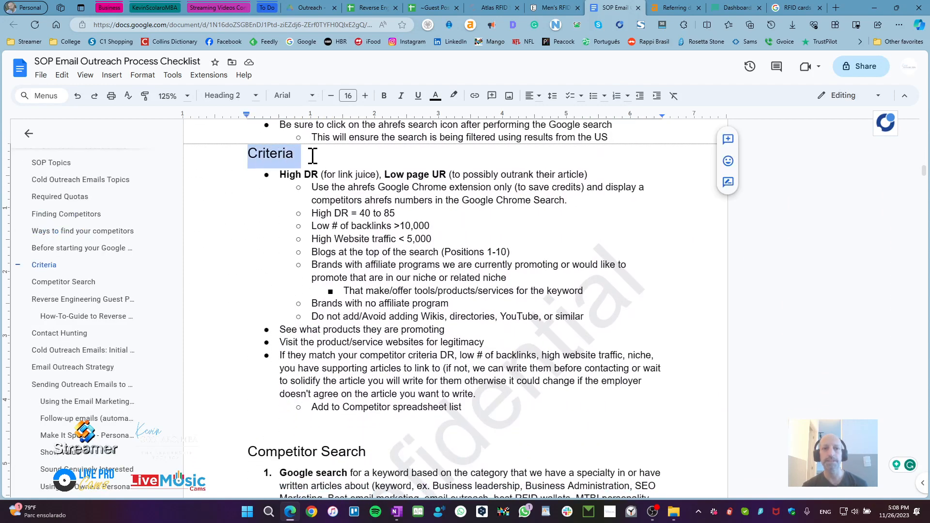
left_click_drag(313, 213, 433, 239)
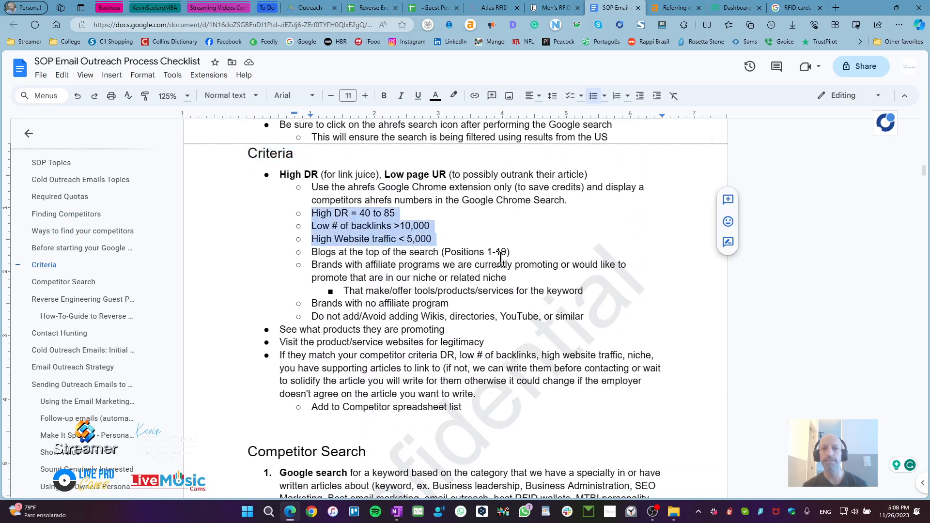
left_click_drag(518, 253, 359, 253)
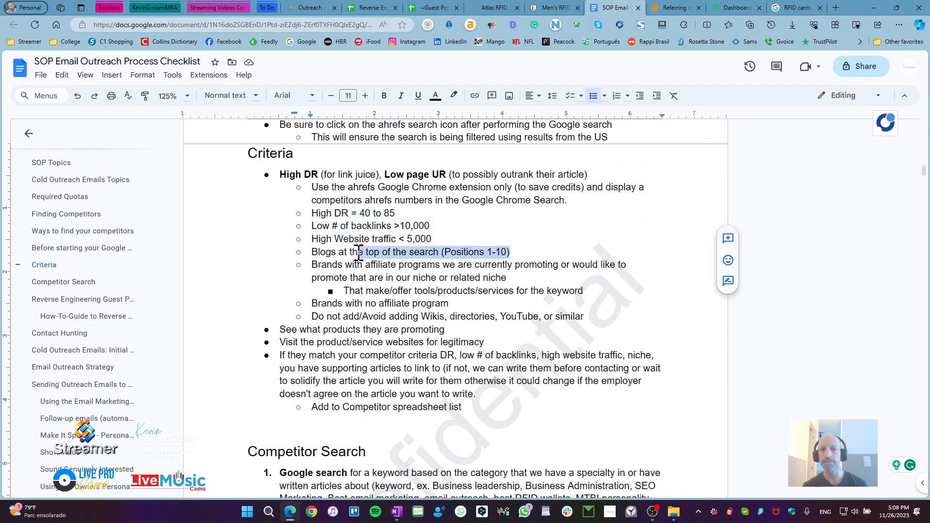
left_click(539, 253)
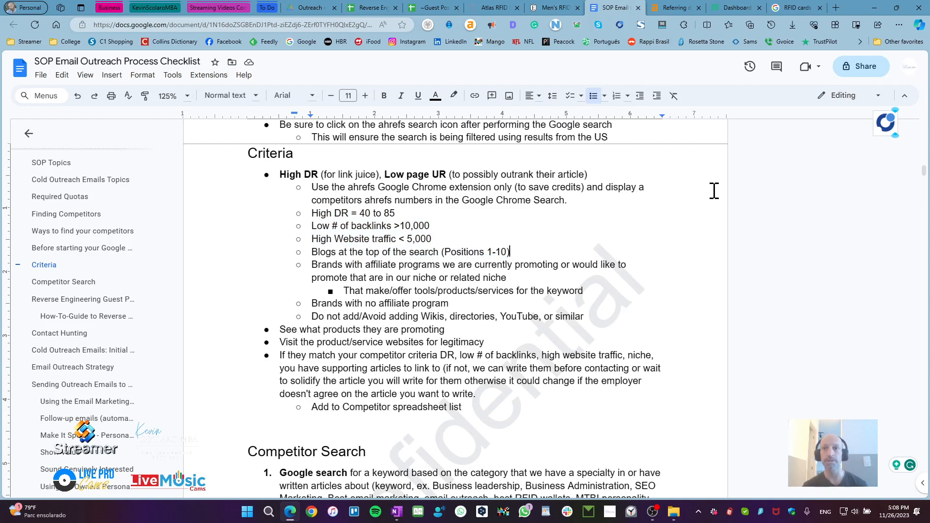
Activate the Ahrefs extension on the Google results for RFID cards and reload the page to apply it.
left_click(794, 8)
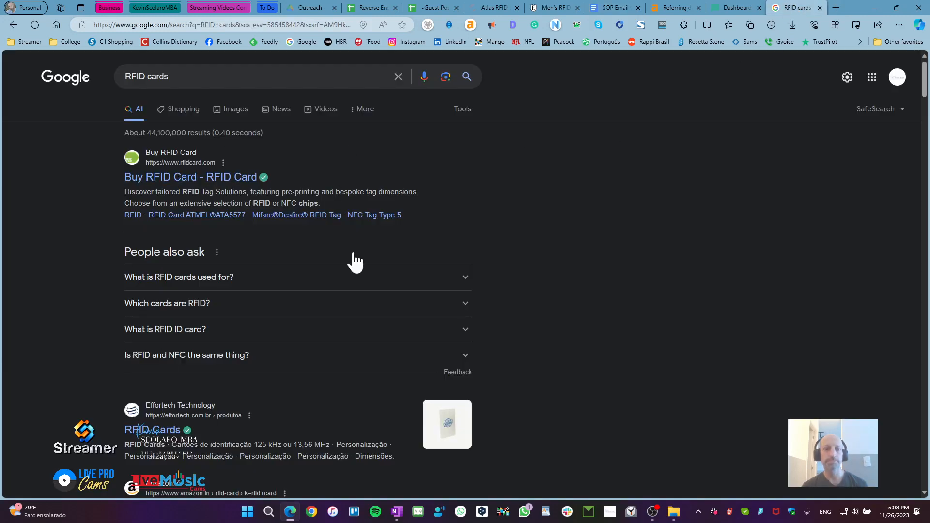
left_click_drag(176, 76, 121, 77)
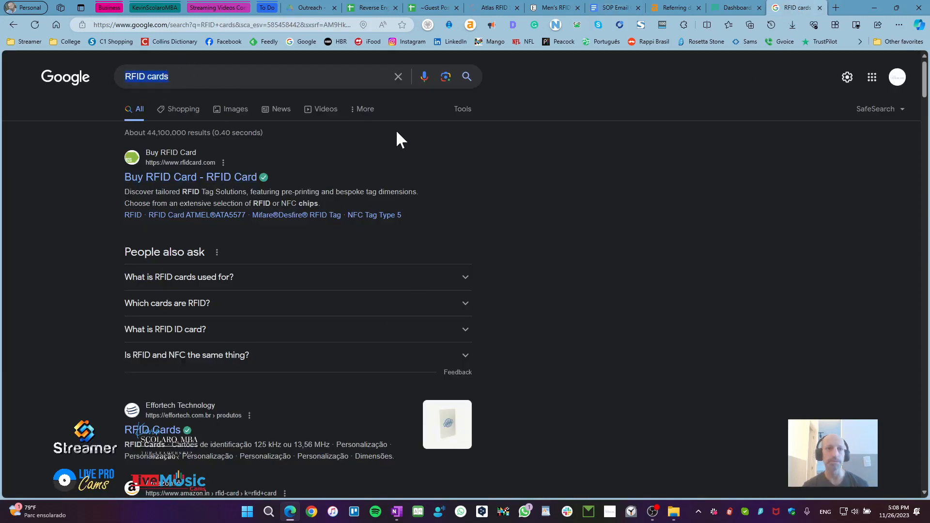
left_click(537, 236)
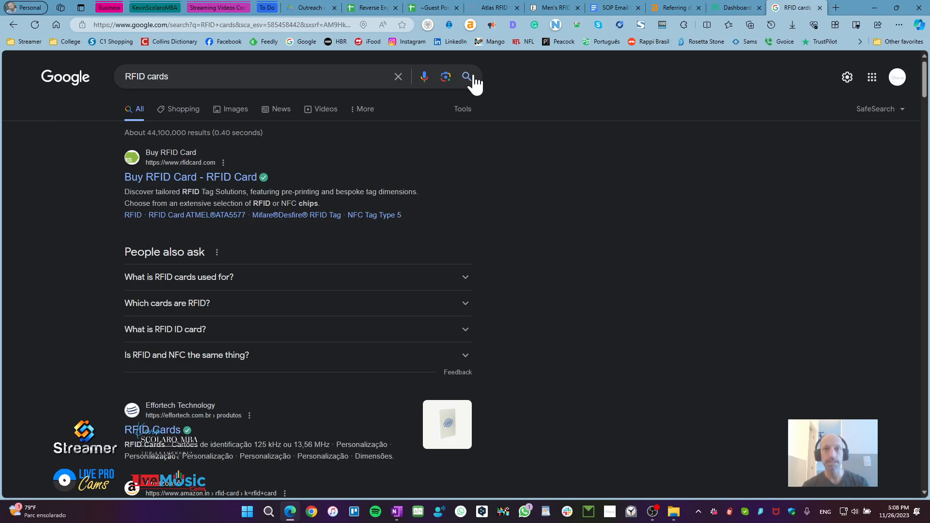
left_click(472, 25)
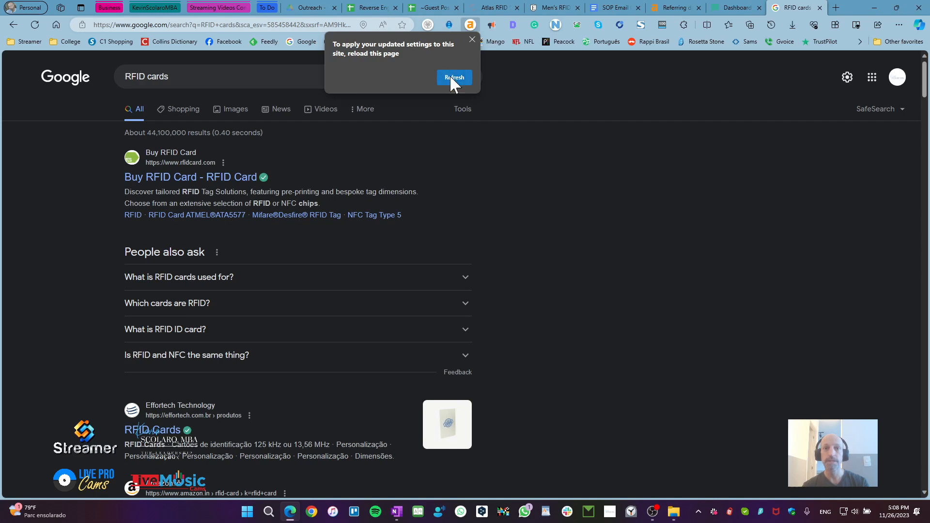
left_click(454, 77)
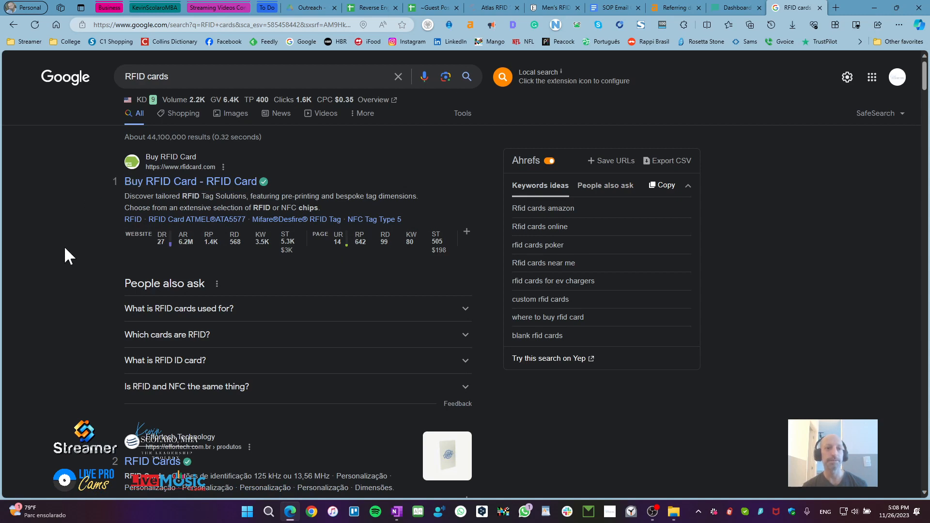
Look through the Ahrefs website and page metrics beneath the first RFID cards search results.
scroll(101, 371, "down", 2)
scroll(101, 372, "down", 5)
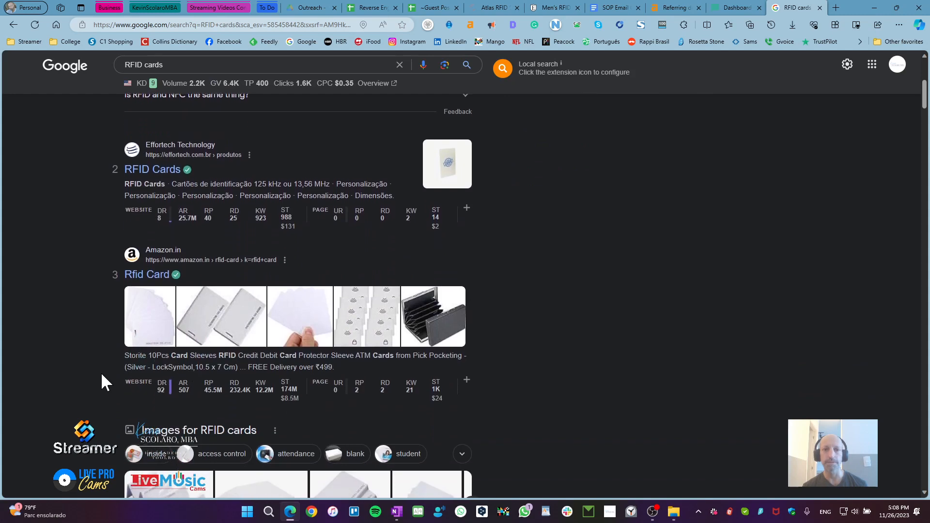
scroll(101, 372, "up", 6)
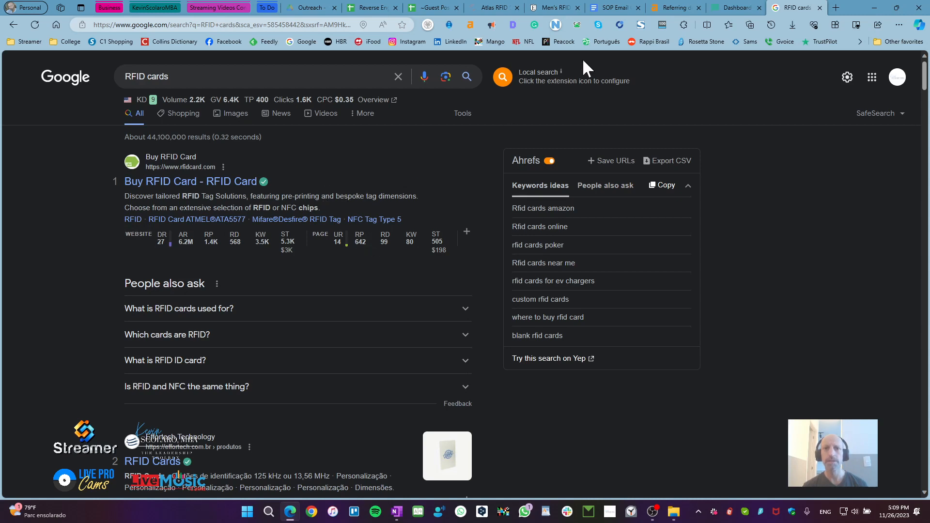
Reread the DR, backlink, website traffic and top-position limits one by one in the SOP checklist's Criteria section.
left_click(613, 8)
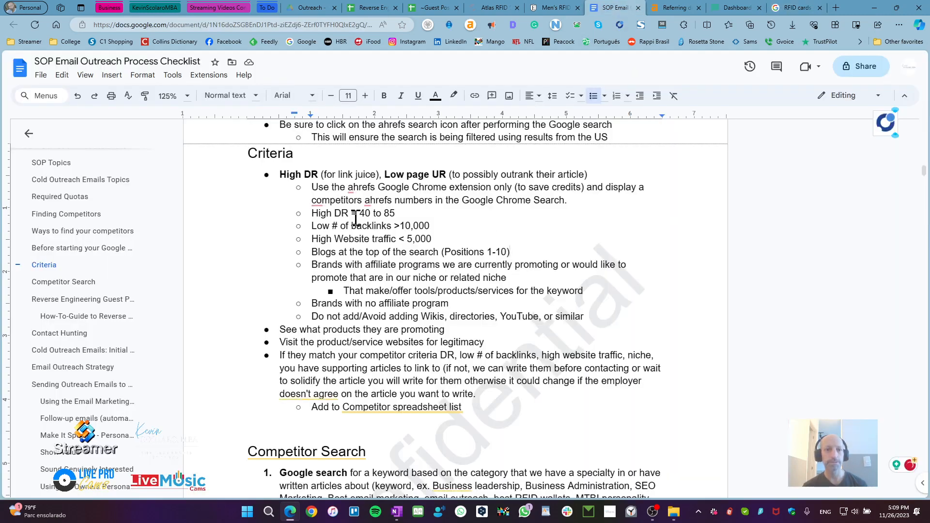
left_click_drag(318, 216, 409, 216)
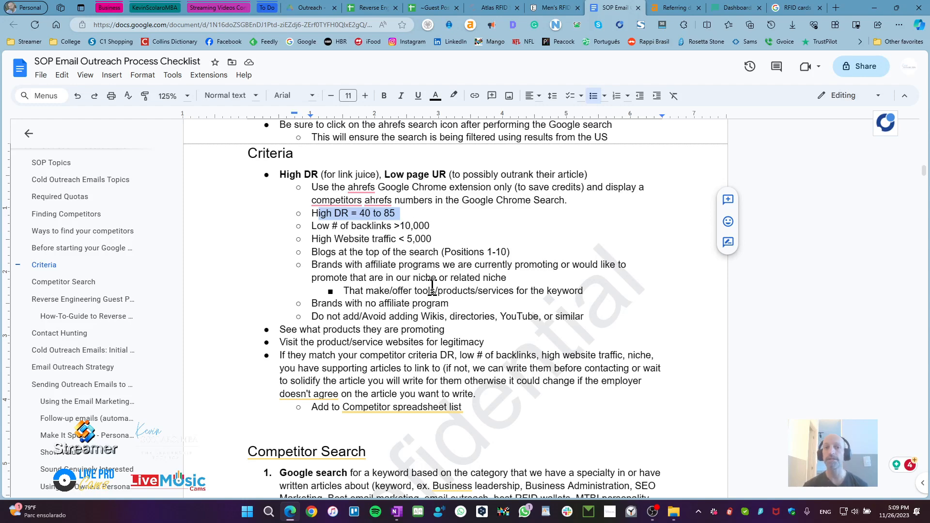
left_click_drag(322, 225, 433, 227)
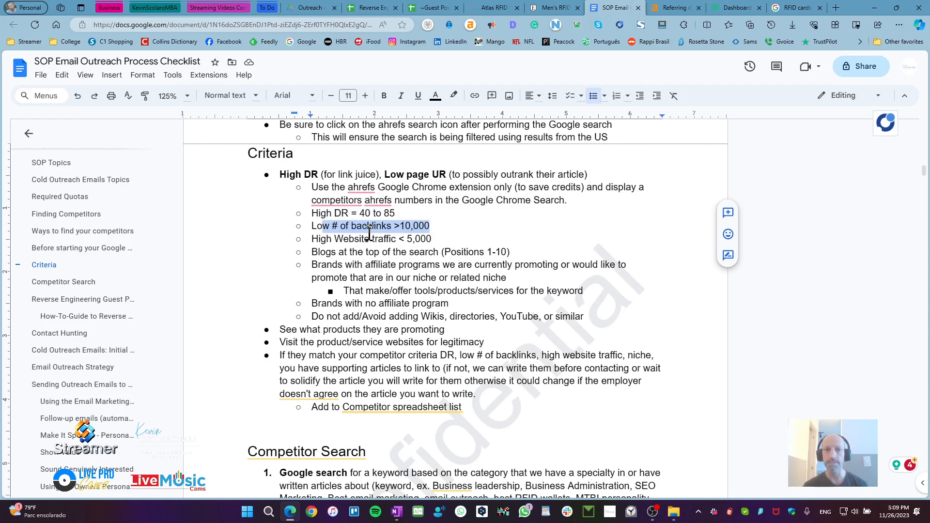
left_click_drag(328, 239, 432, 239)
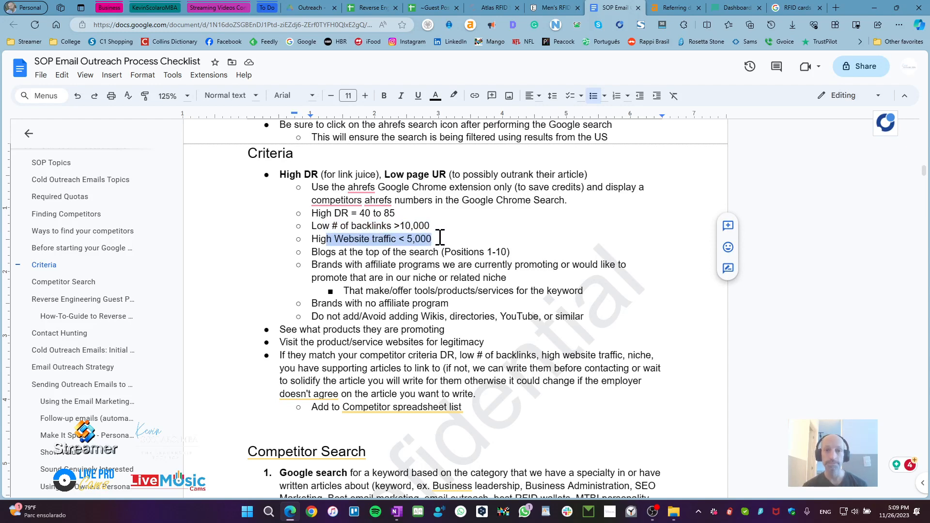
left_click(516, 251)
left_click_drag(515, 251, 441, 252)
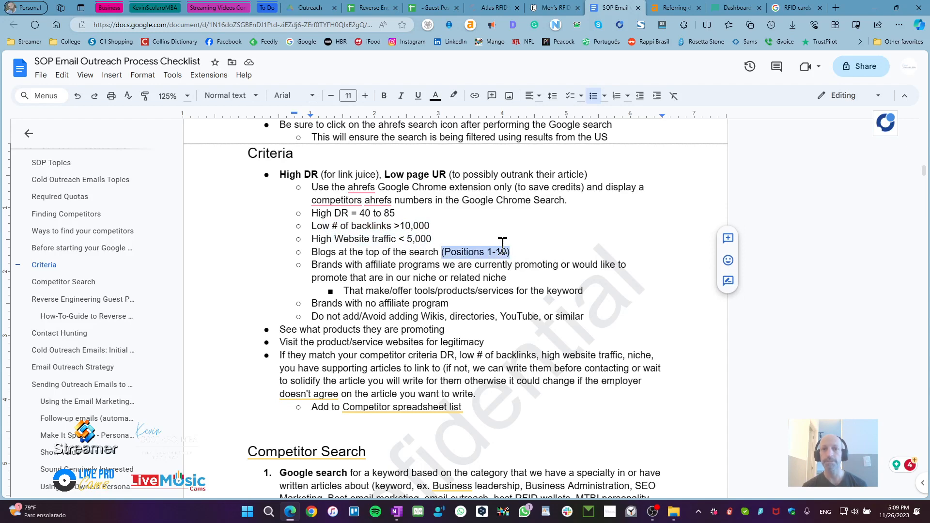
left_click(525, 251)
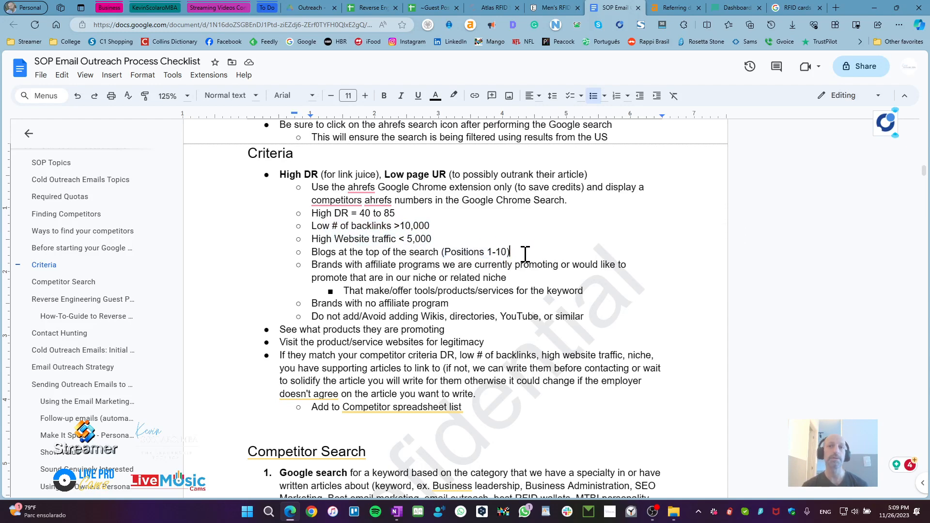
Return to the Google results for RFID cards and compare the Ahrefs metrics of results 1 to 8 with the SOP criteria.
left_click(794, 8)
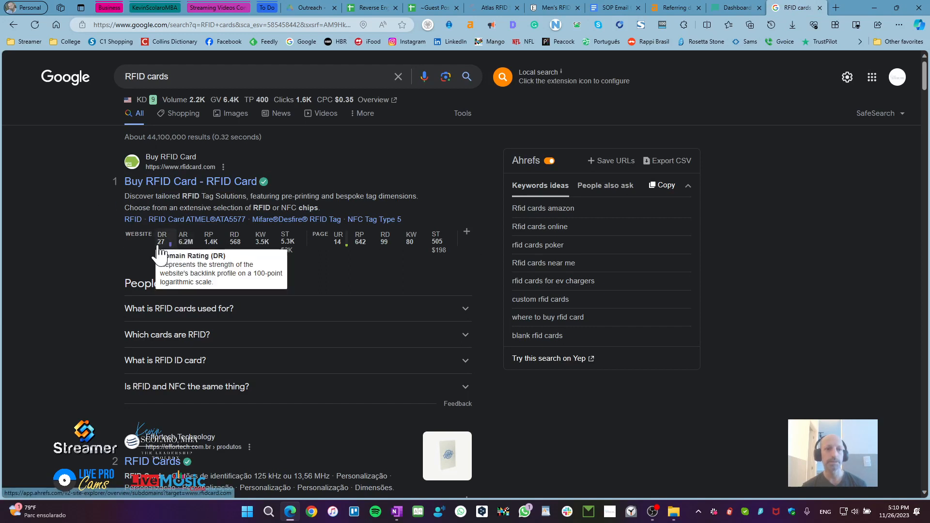
scroll(105, 312, "down", 1)
scroll(97, 320, "down", 3)
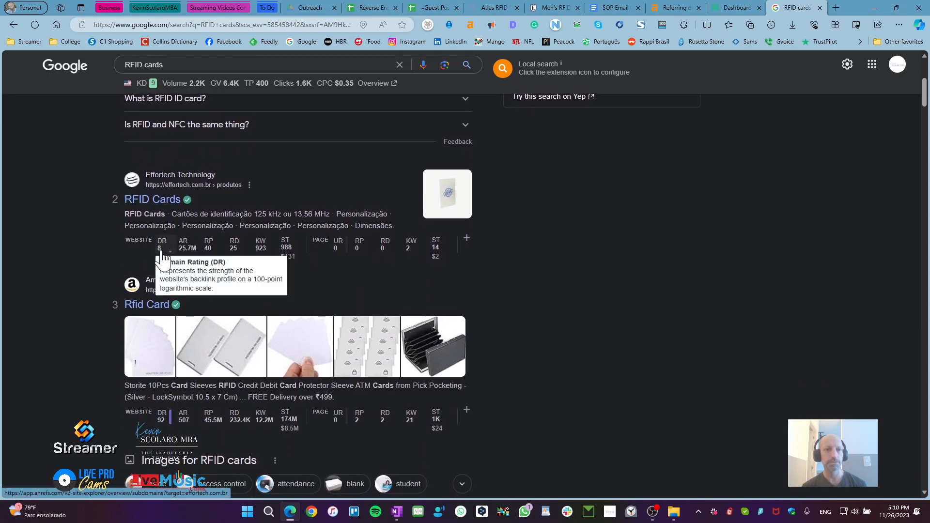
scroll(99, 272, "down", 3)
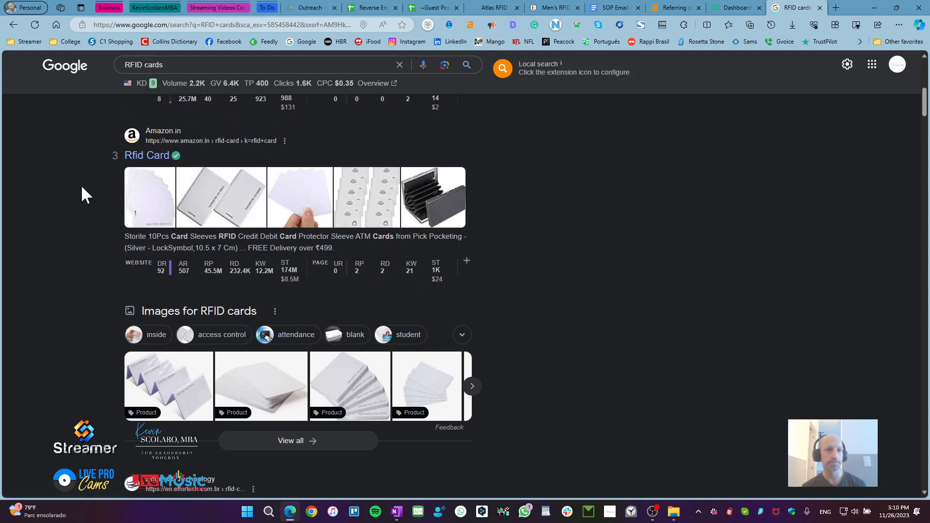
scroll(84, 262, "down", 6)
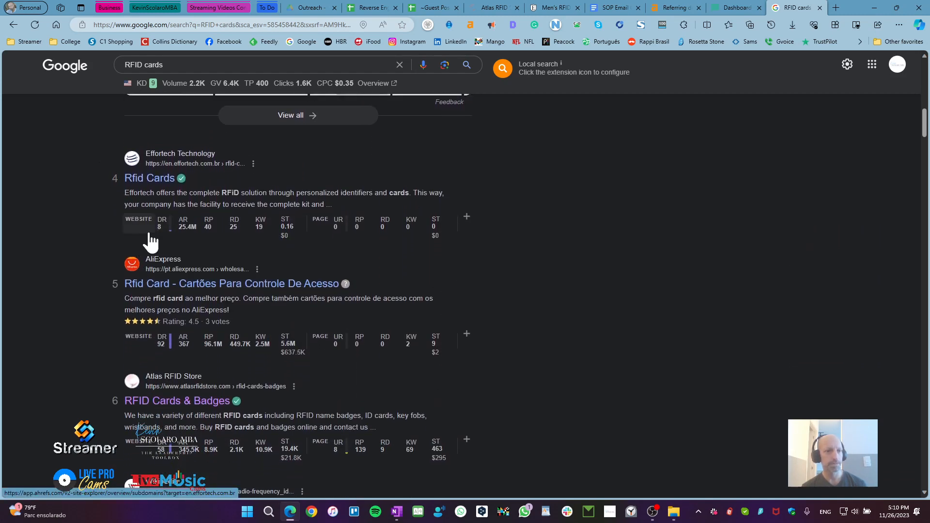
scroll(95, 272, "down", 2)
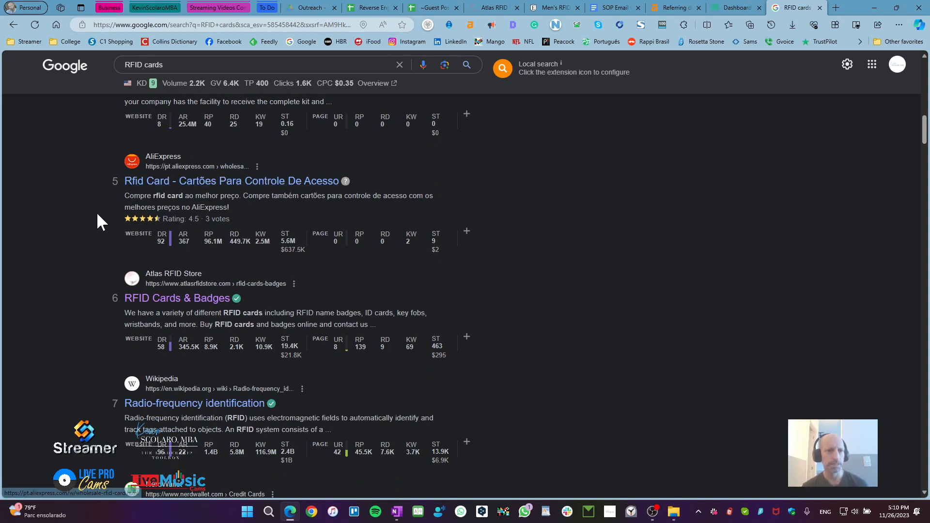
scroll(113, 220, "down", 2)
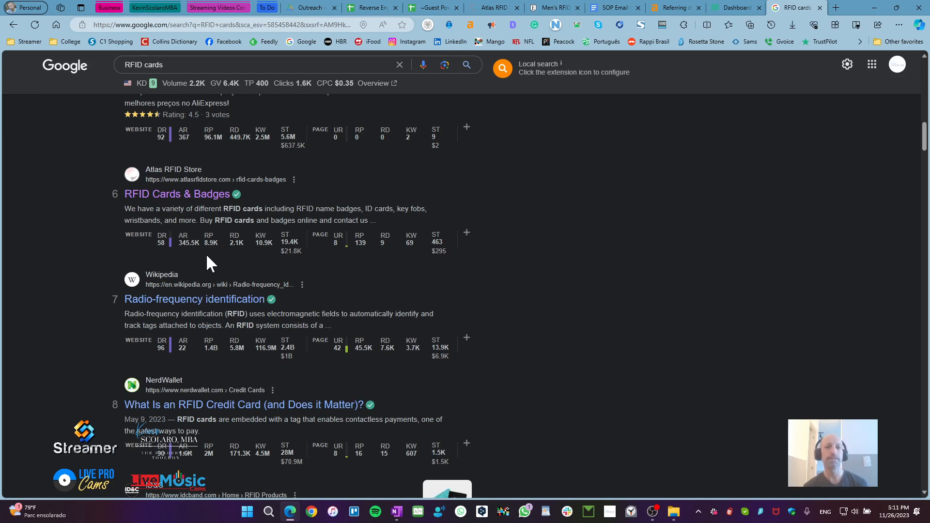
Open the Atlas RFID Store result, look over its RFID Cards & Badges products and dismiss the store closure notice.
left_click(173, 195)
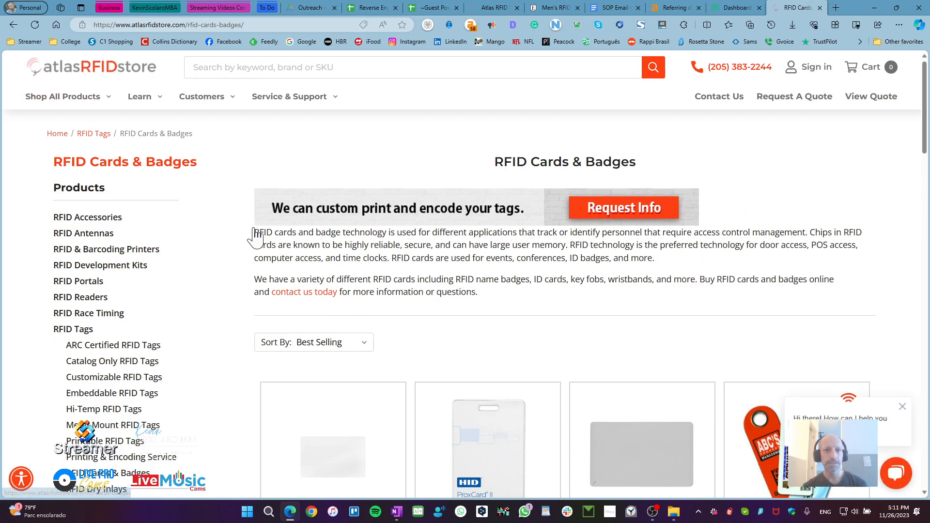
scroll(259, 402, "down", 5)
scroll(259, 402, "down", 6)
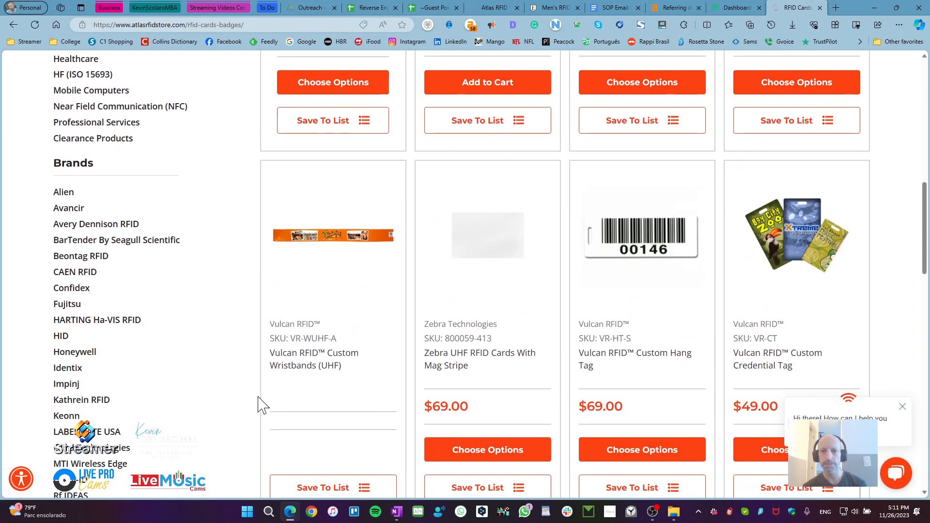
scroll(259, 403, "up", 11)
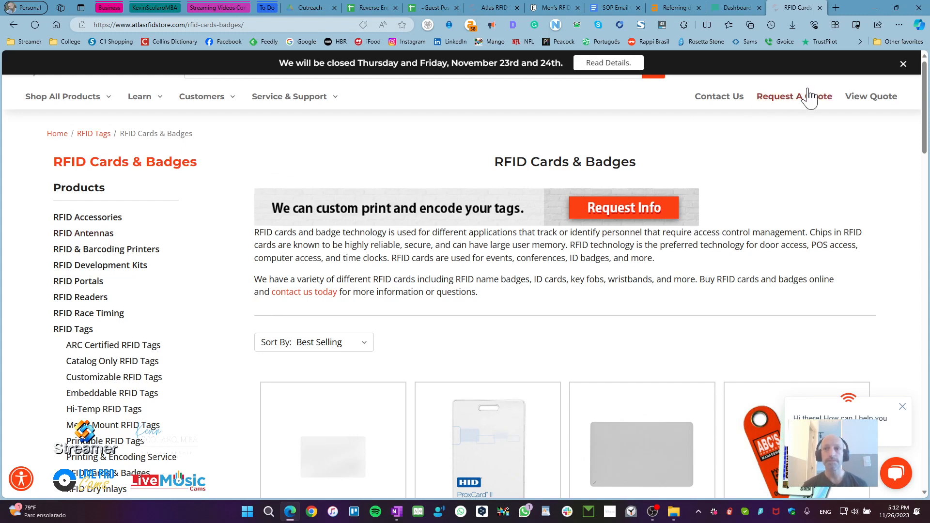
left_click(903, 63)
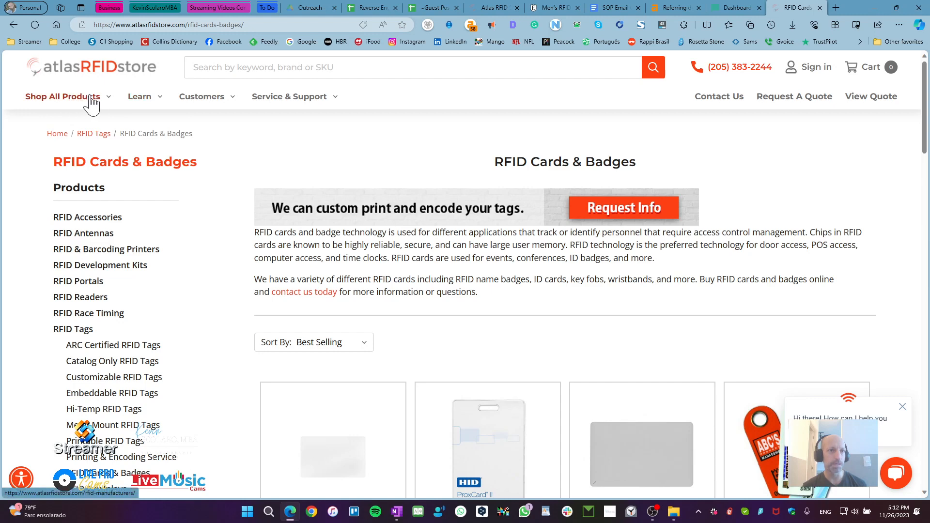
Open the full RFID Insider blog from the Atlas RFID Store's learning resources.
mouse_move(165, 104)
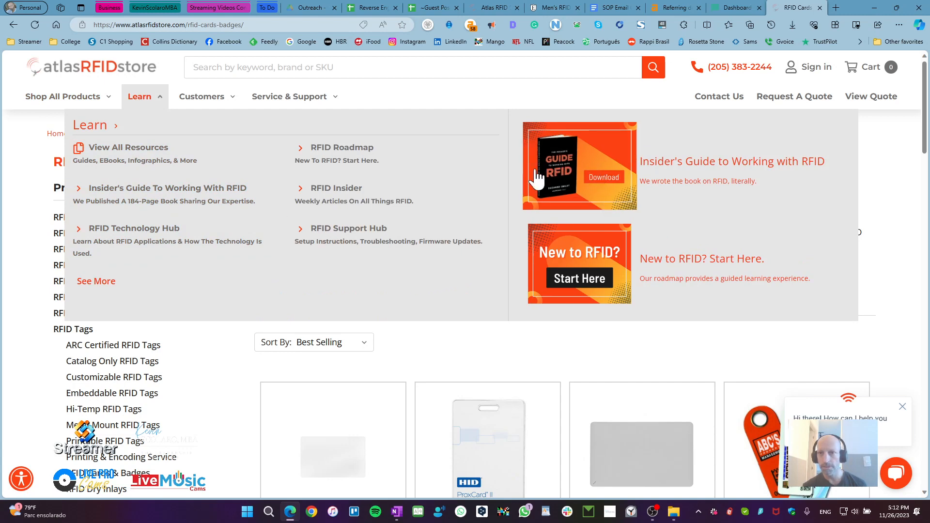
left_click(129, 150)
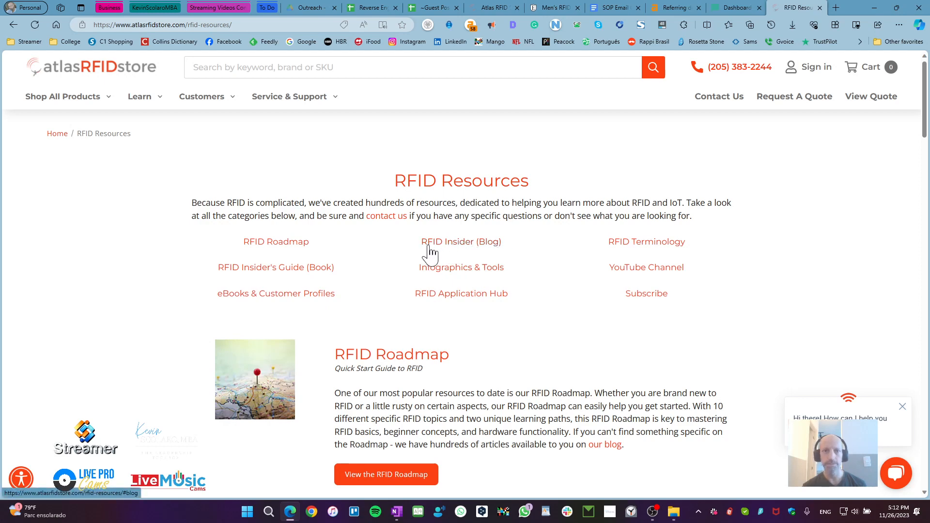
left_click(466, 246)
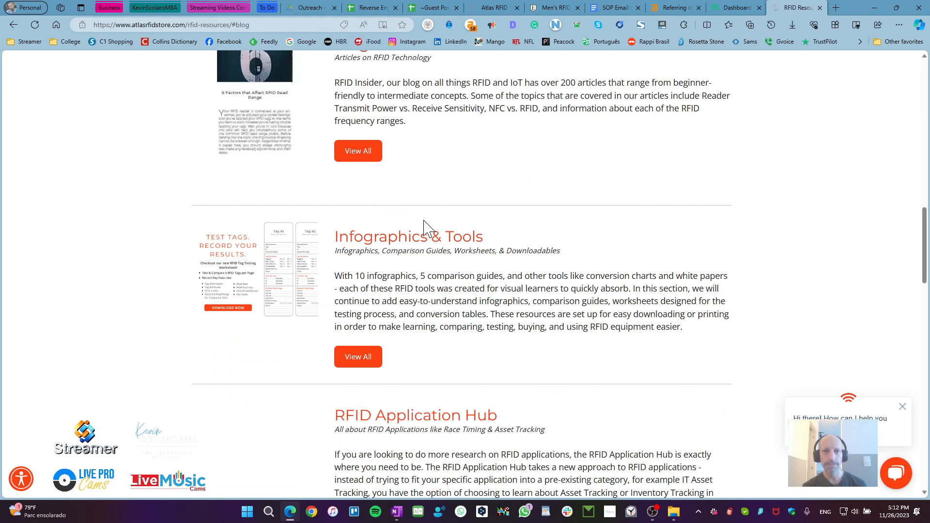
scroll(426, 227, "up", 3)
left_click(358, 275)
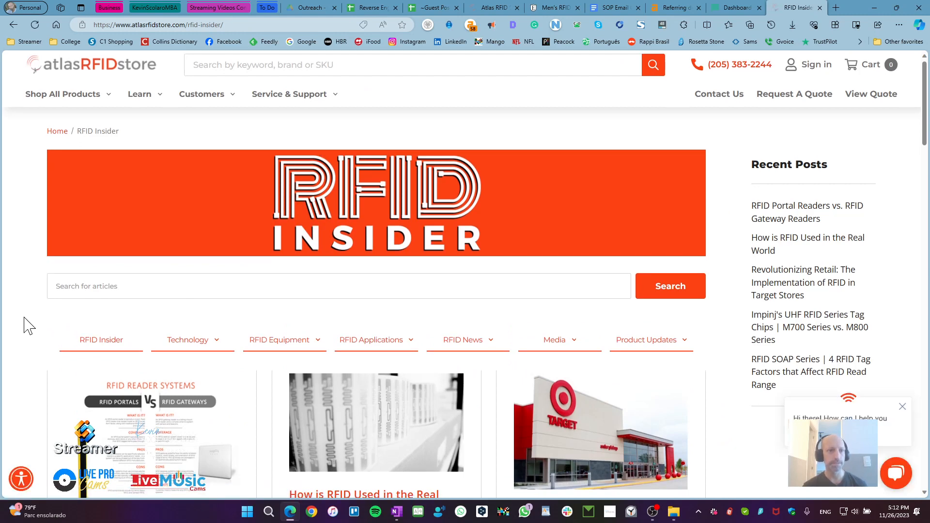
Check the RFID Insider blog's topic categories, filter to the Passive UHF RFID posts and look through them.
scroll(29, 326, "down", 5)
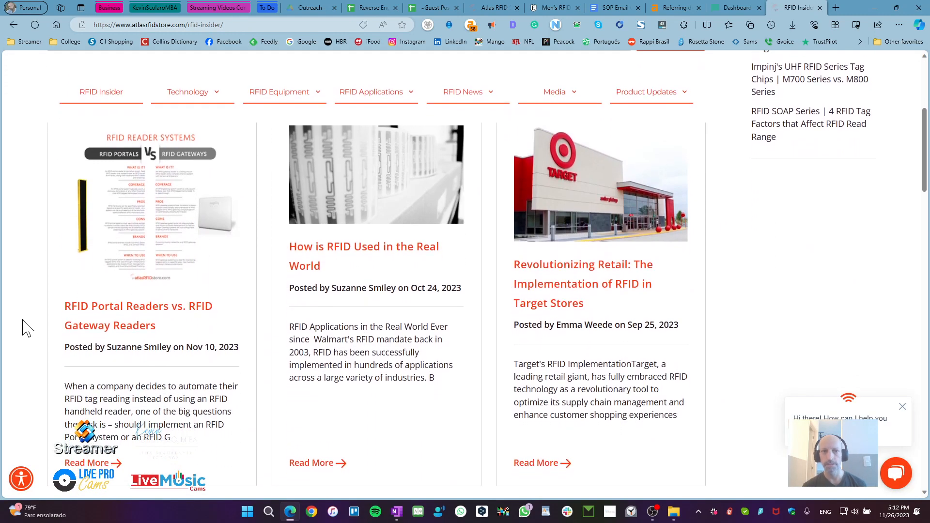
mouse_move(215, 94)
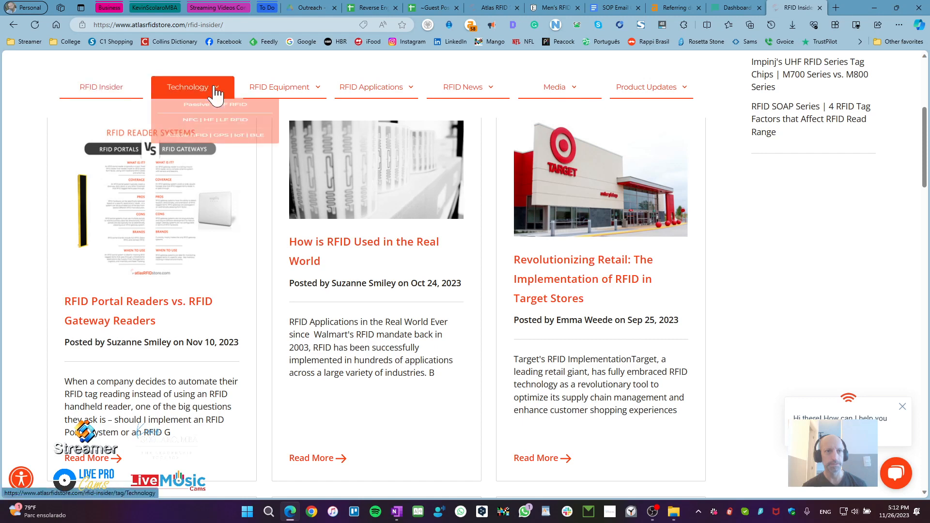
mouse_move(476, 93)
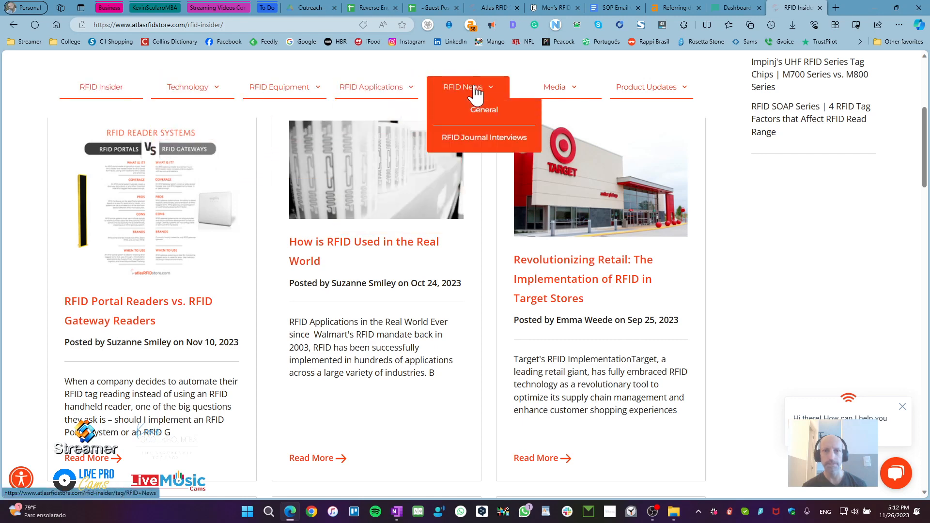
mouse_move(269, 96)
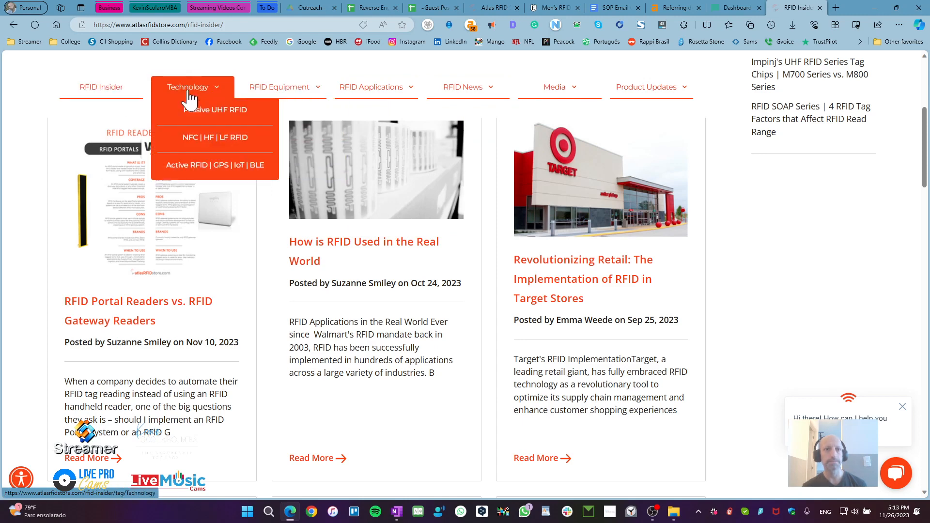
left_click(218, 111)
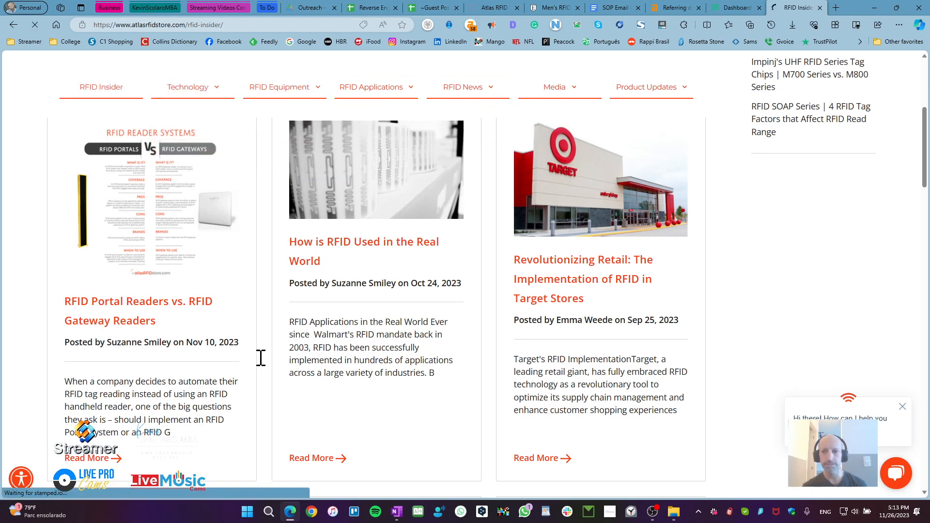
scroll(228, 349, "down", 10)
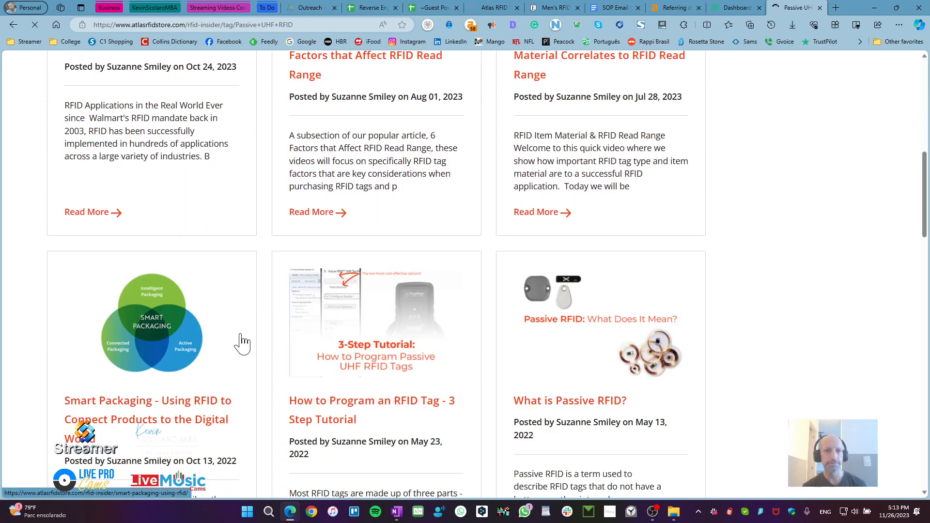
scroll(242, 344, "down", 5)
scroll(245, 342, "up", 12)
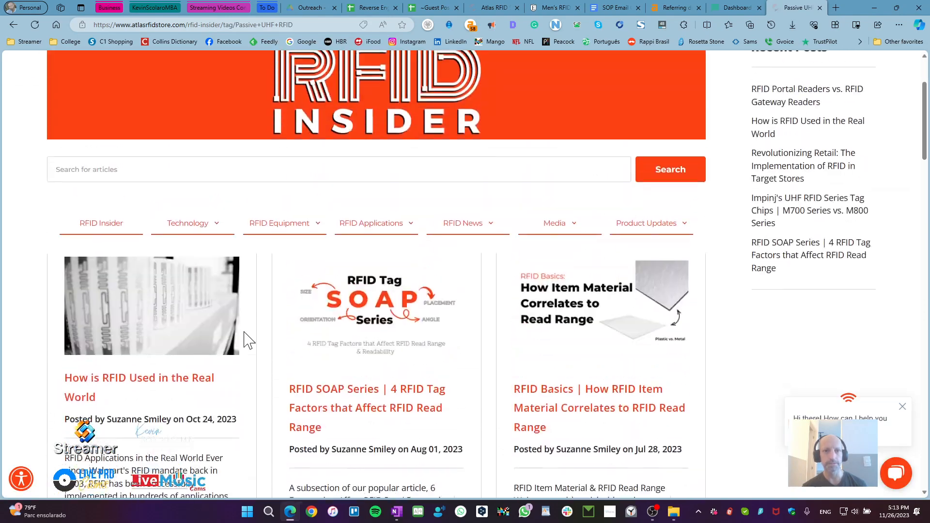
Open the article "How is RFID Used in the Real World" and check its publication date.
scroll(247, 340, "down", 4)
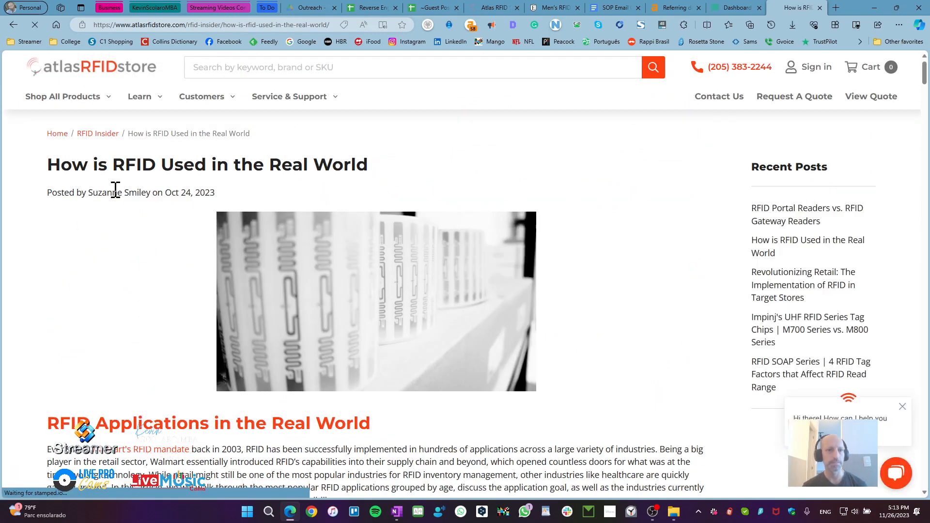
left_click_drag(165, 193, 214, 194)
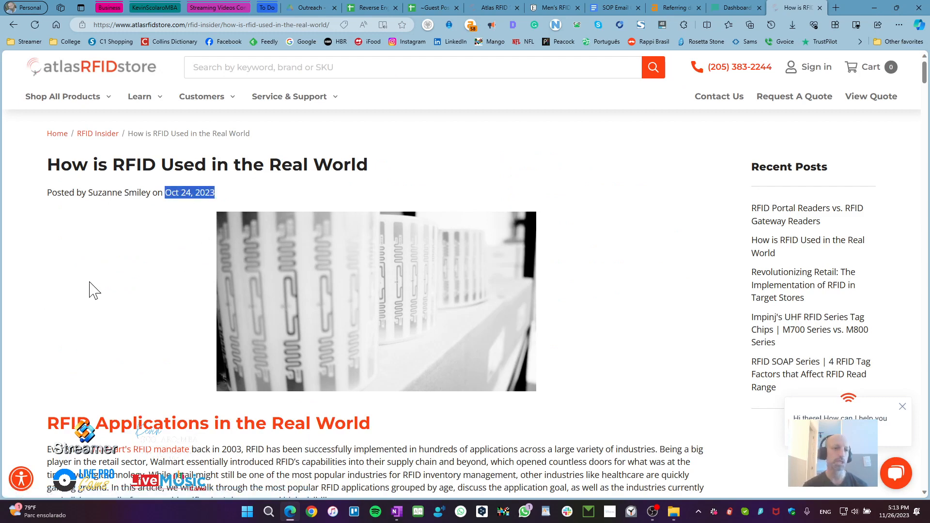
left_click(21, 281)
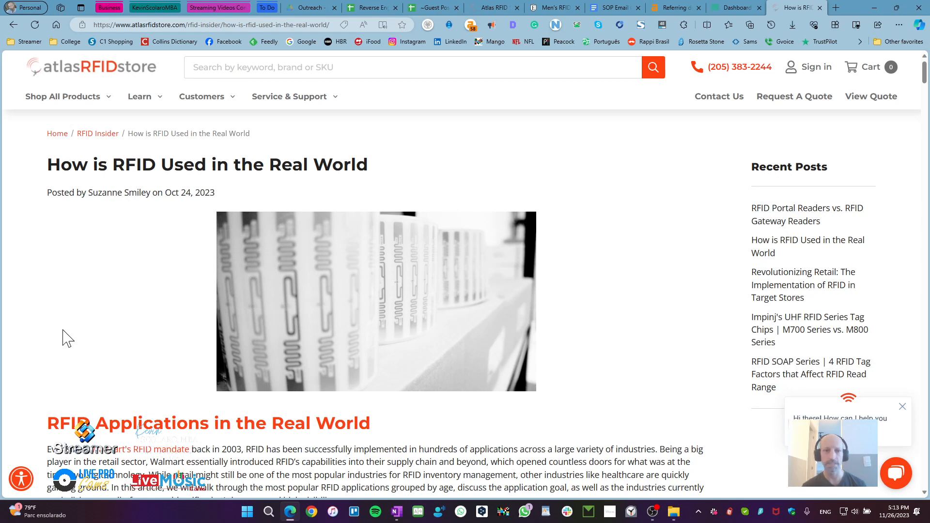
Skim the article from its opening section through the conclusion to the comments, examining its content, length and links.
scroll(90, 334, "down", 5)
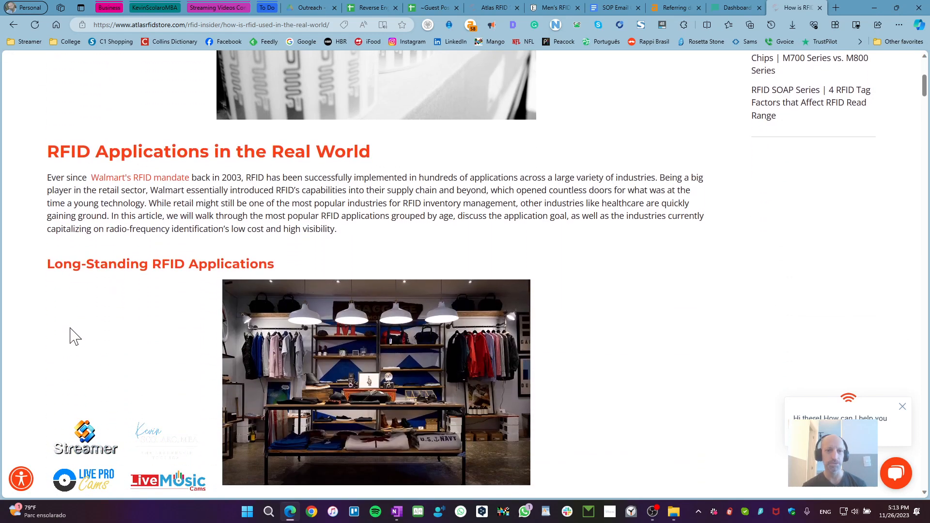
scroll(78, 332, "down", 4)
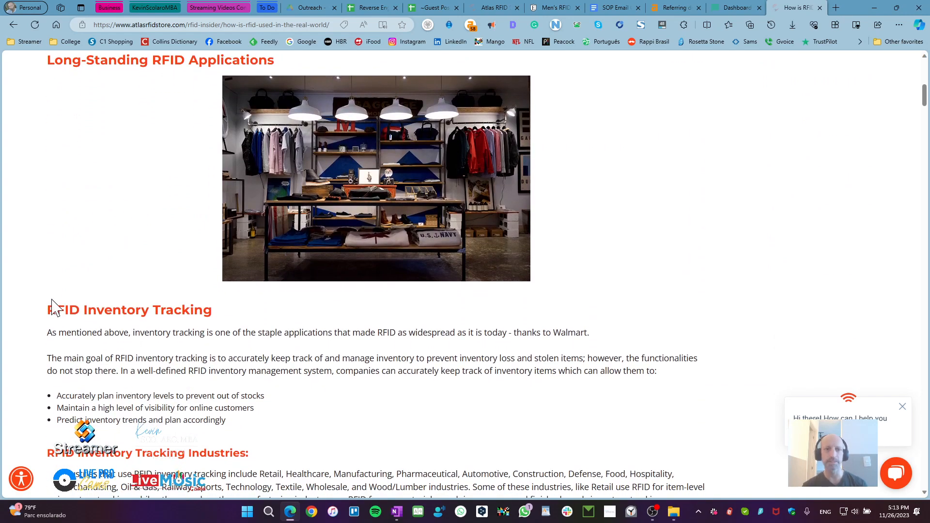
scroll(53, 308, "down", 7)
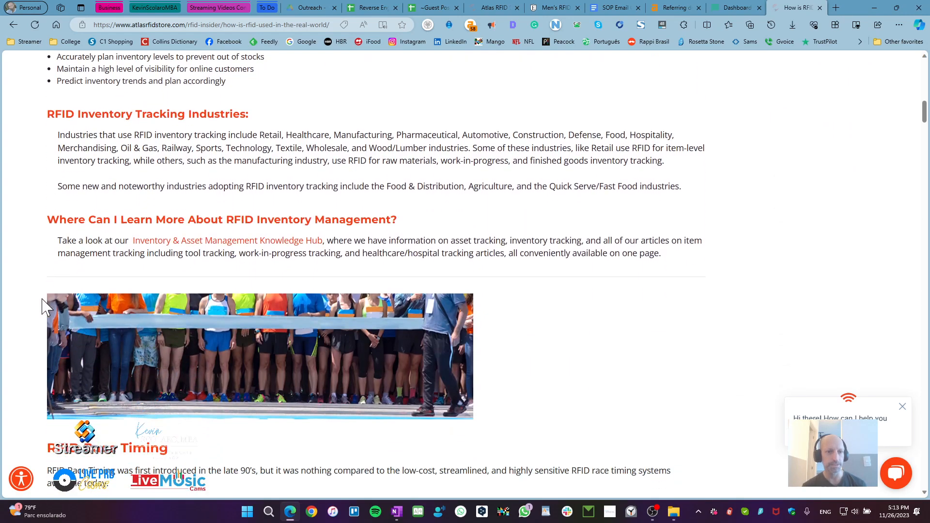
scroll(38, 306, "down", 10)
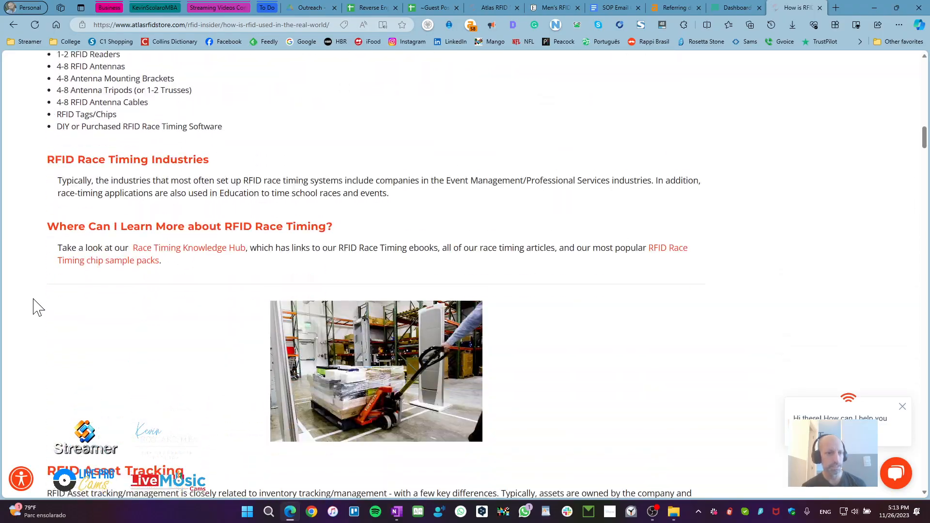
scroll(39, 306, "down", 20)
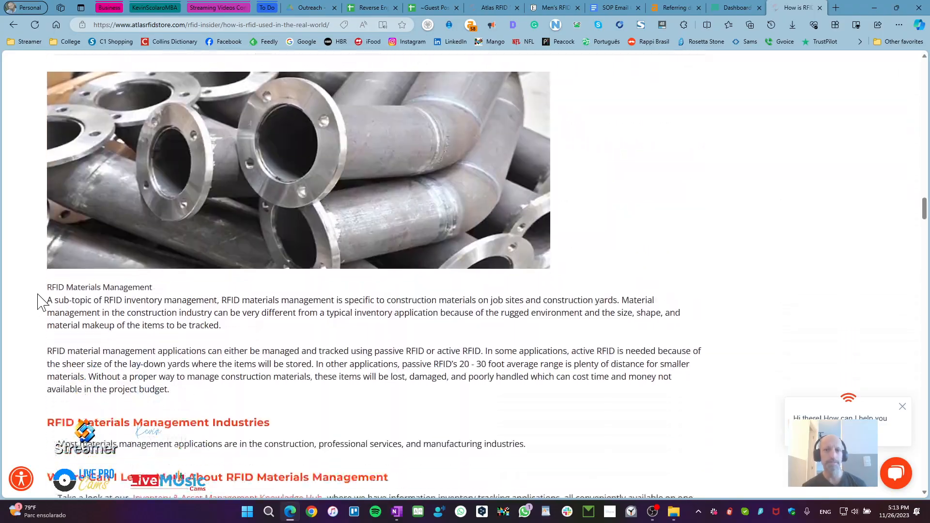
scroll(39, 306, "down", 20)
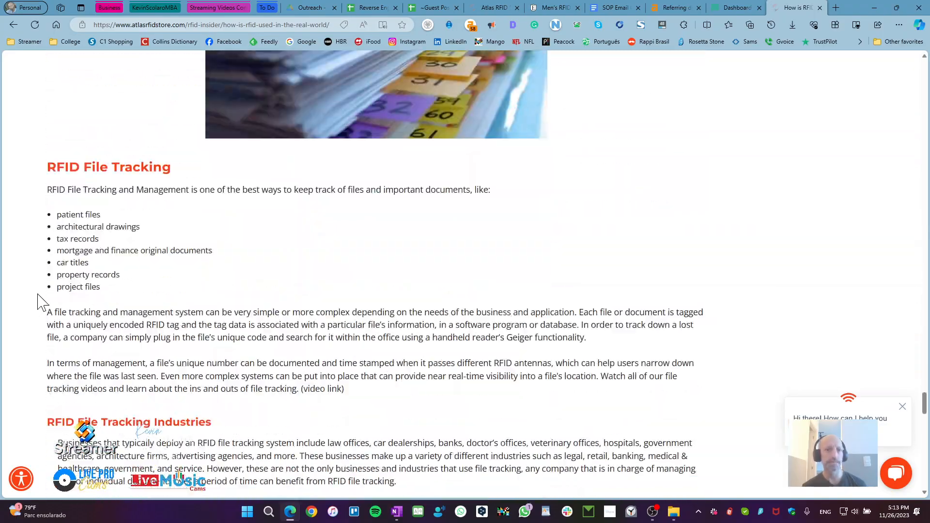
scroll(39, 302, "down", 20)
scroll(128, 304, "up", 6)
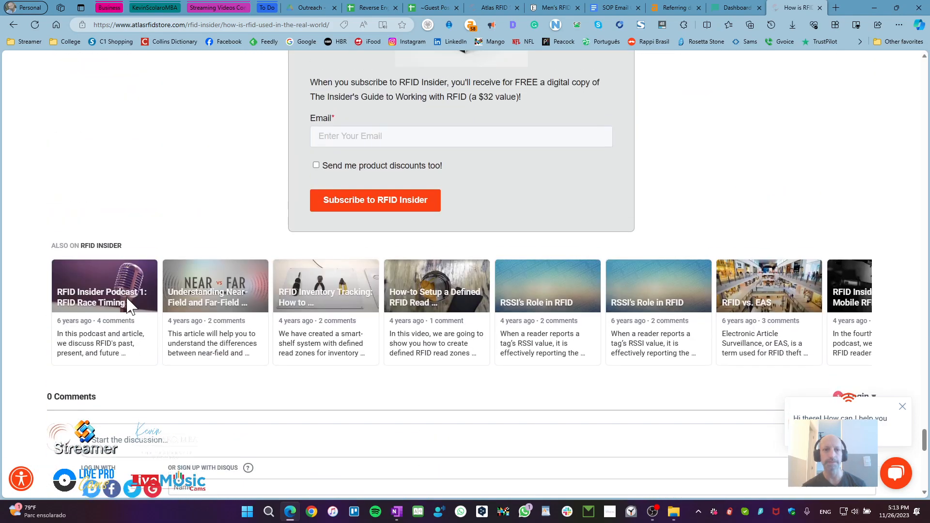
scroll(129, 305, "up", 15)
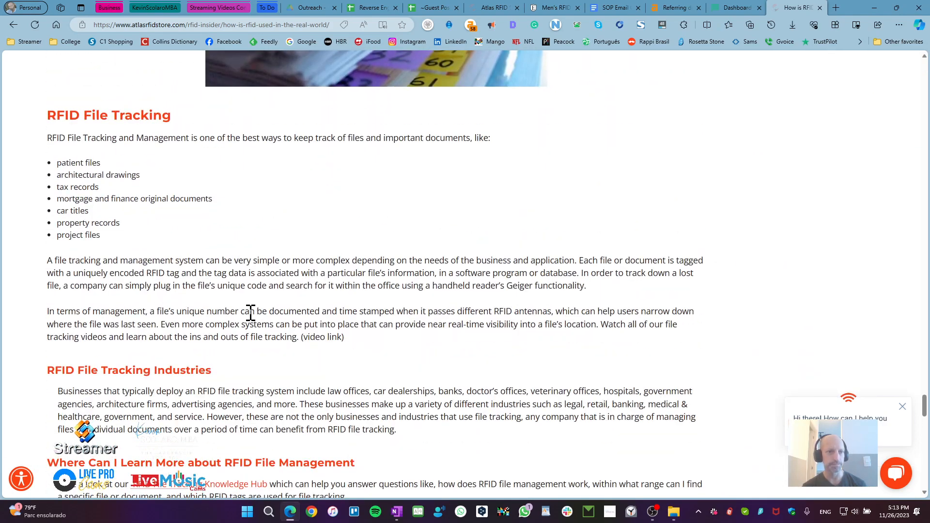
scroll(262, 312, "down", 4)
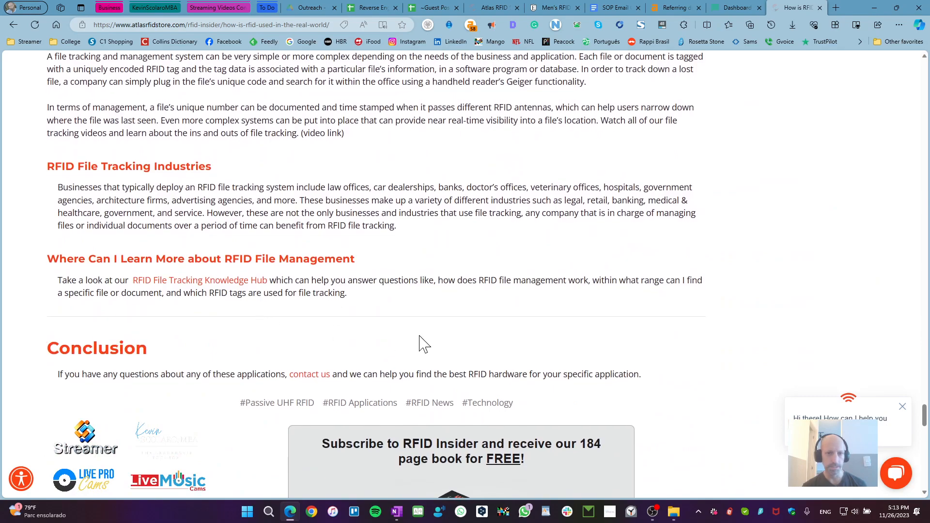
Return to the article's heading and highlight the byline to check who wrote the post.
scroll(421, 344, "up", 15)
scroll(417, 338, "up", 20)
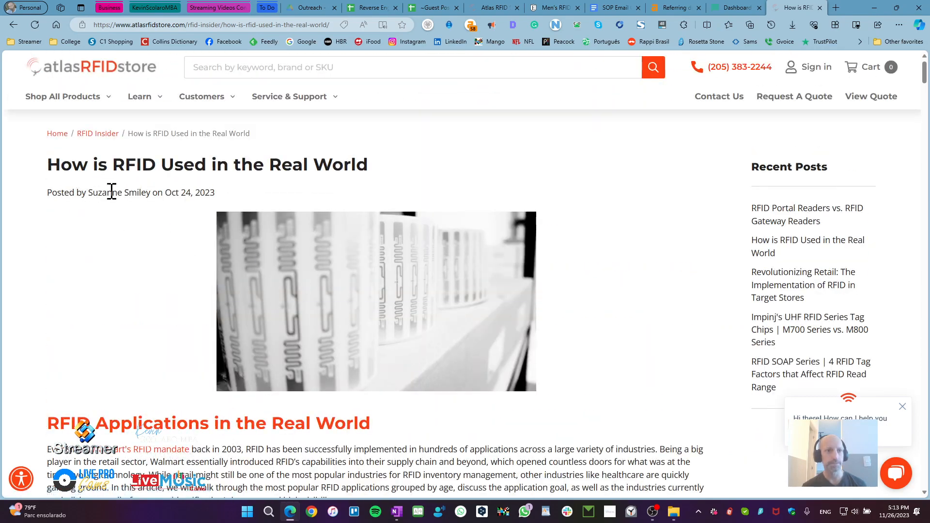
left_click_drag(51, 192, 152, 194)
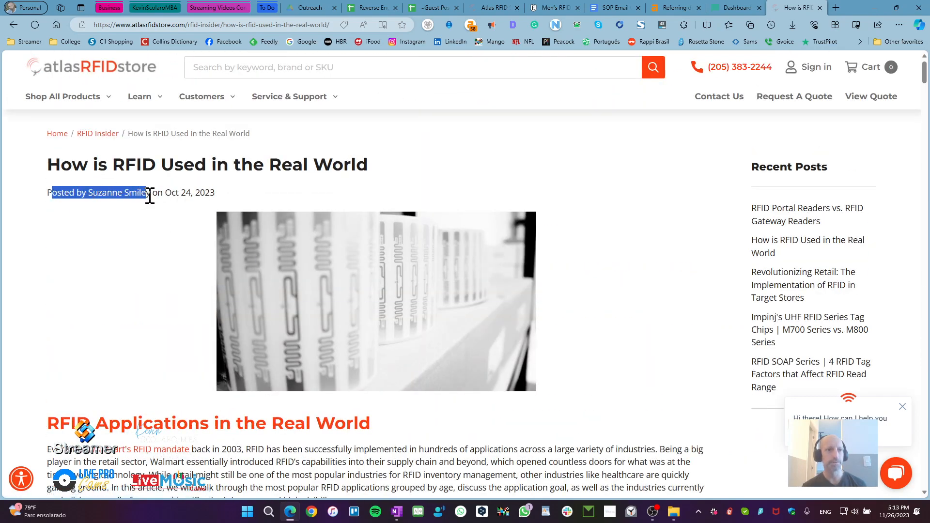
left_click(181, 216)
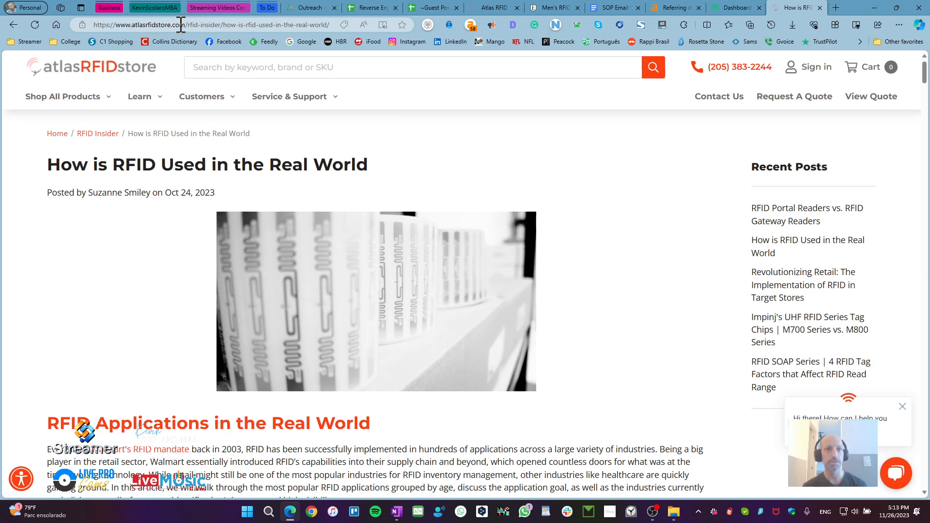
left_click_drag(186, 24, 83, 36)
key("ctrl+c")
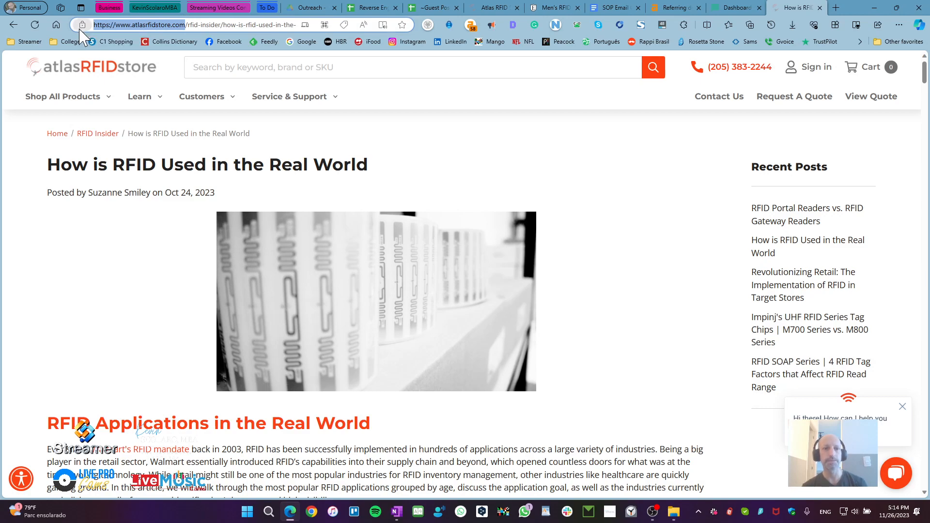
Switch to the Guest Posting Opportunity spreadsheet and enter 11/26/2023 as the reverse-engineered date in row 85, below the last competitor.
left_click(436, 8)
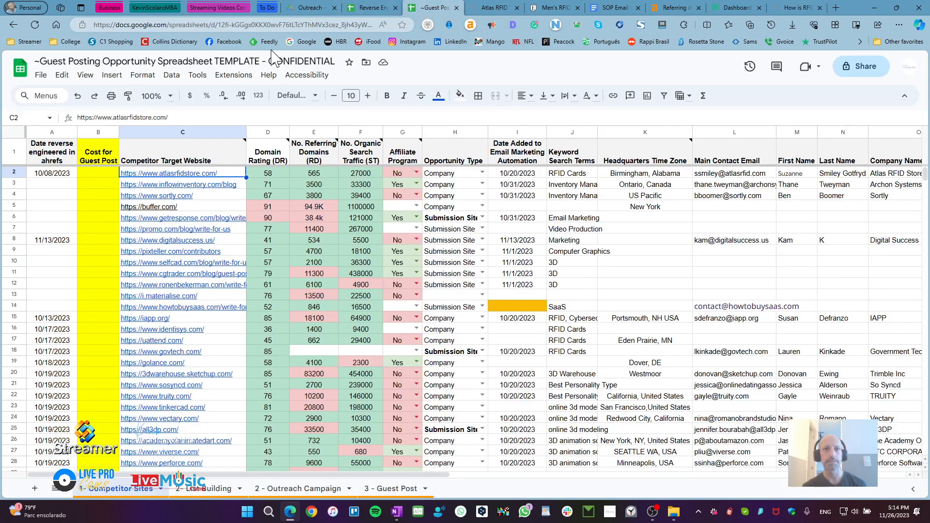
scroll(150, 335, "down", 20)
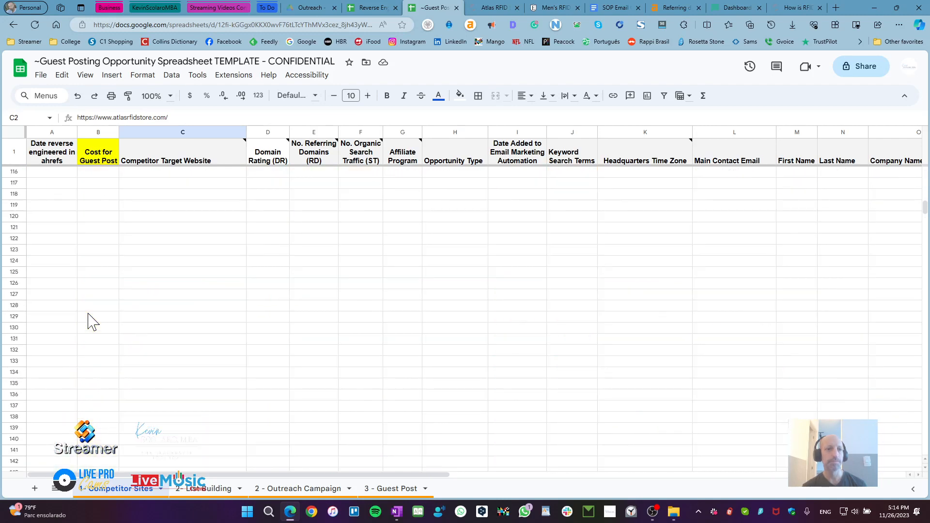
scroll(92, 322, "up", 10)
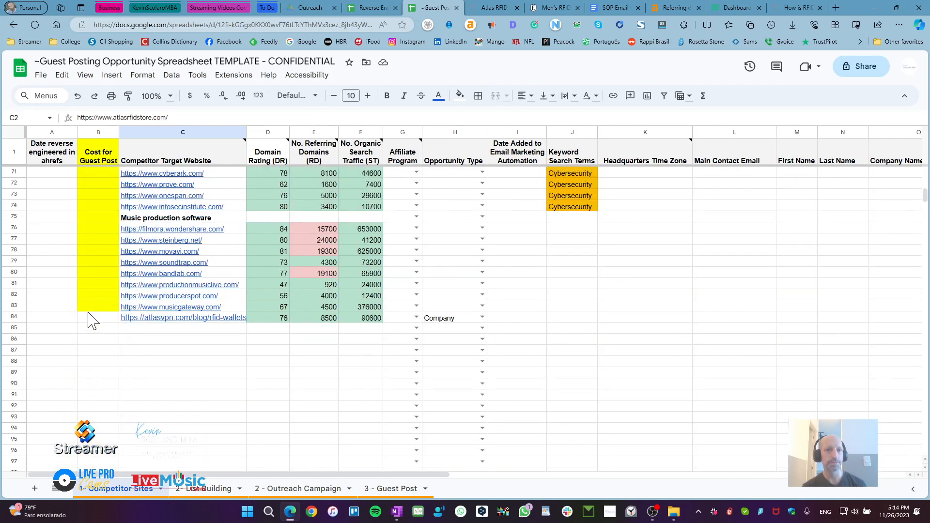
scroll(92, 323, "down", 1)
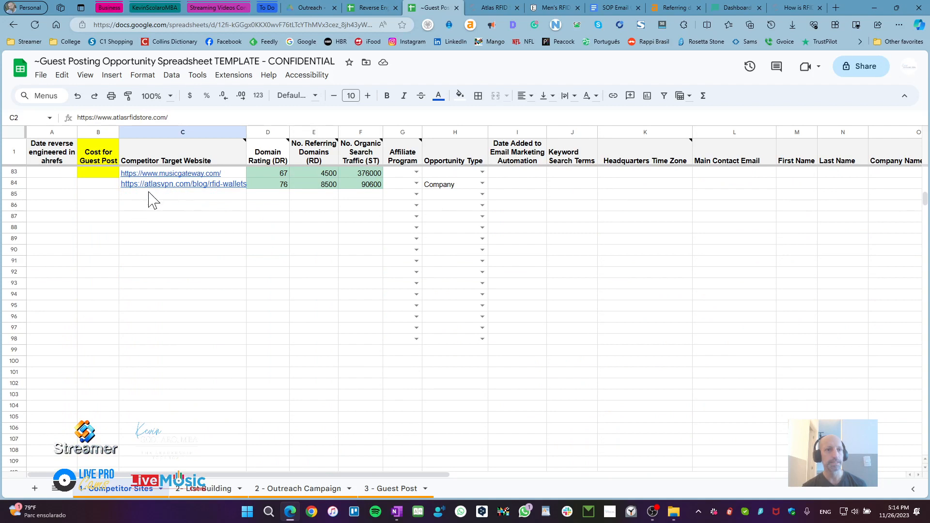
left_click(42, 195)
type("1")
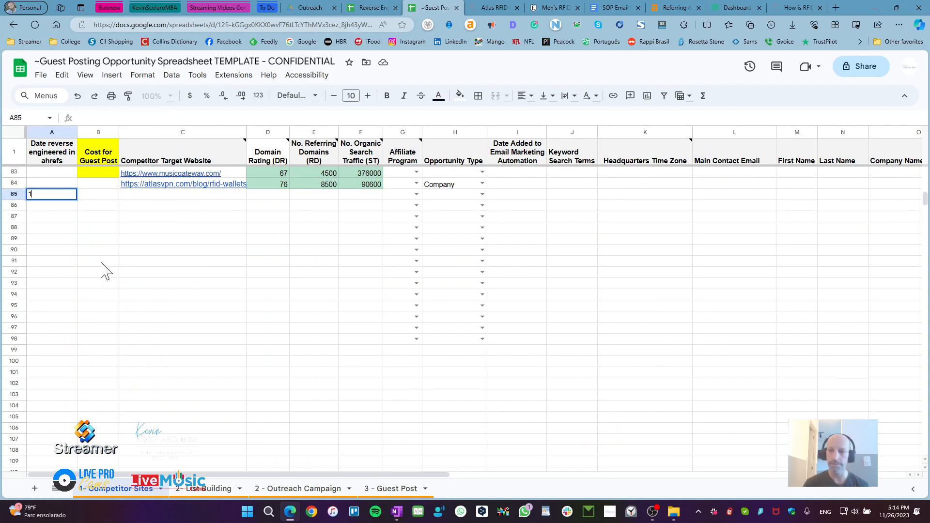
type("1/26/2023")
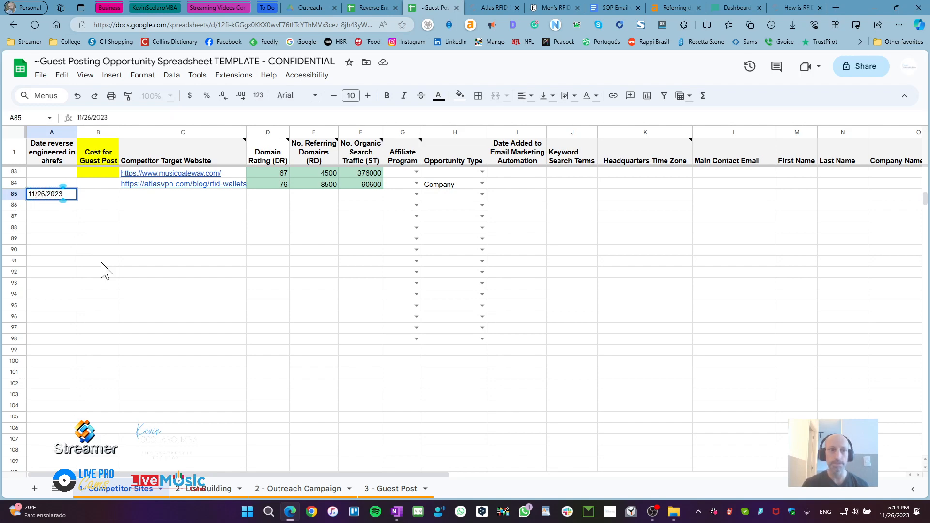
key("Return")
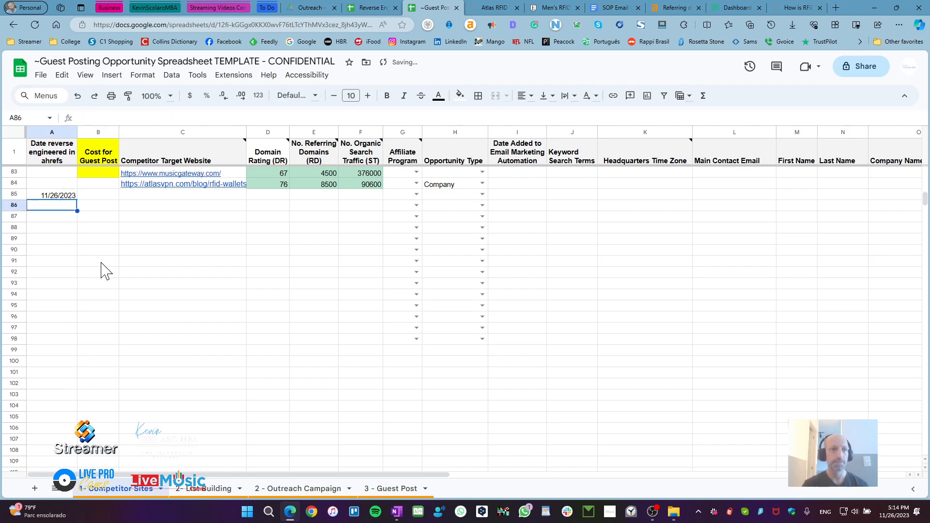
Paste the copied store address into the Competitor Target Website column of row 85.
left_click(103, 196)
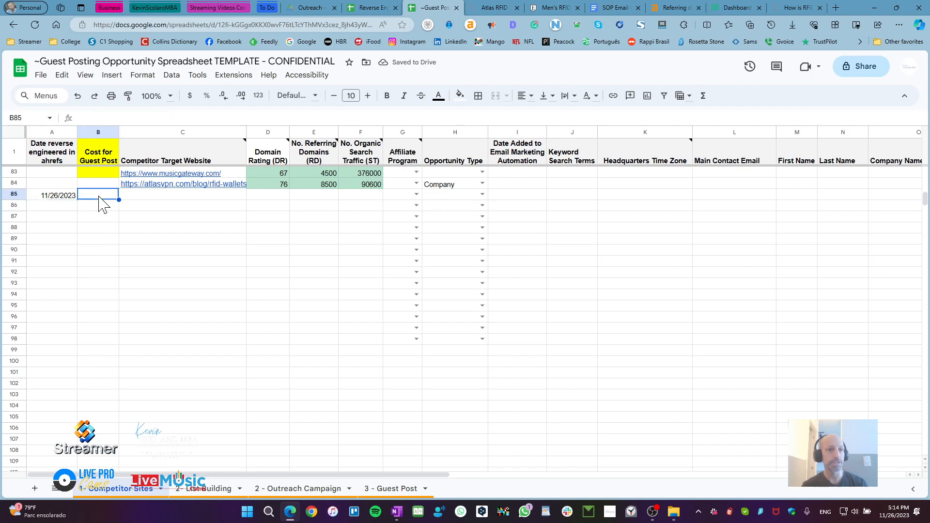
left_click(168, 194)
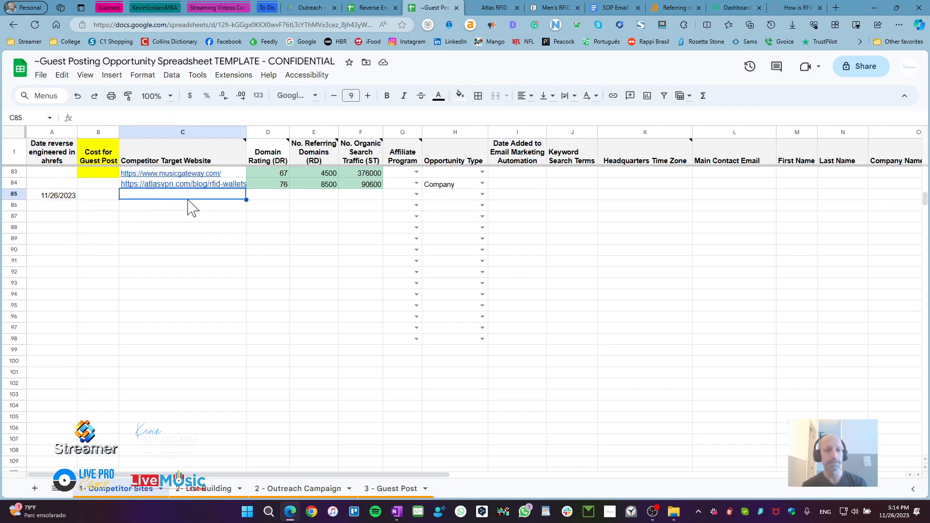
key("ctrl+v")
left_click(174, 207)
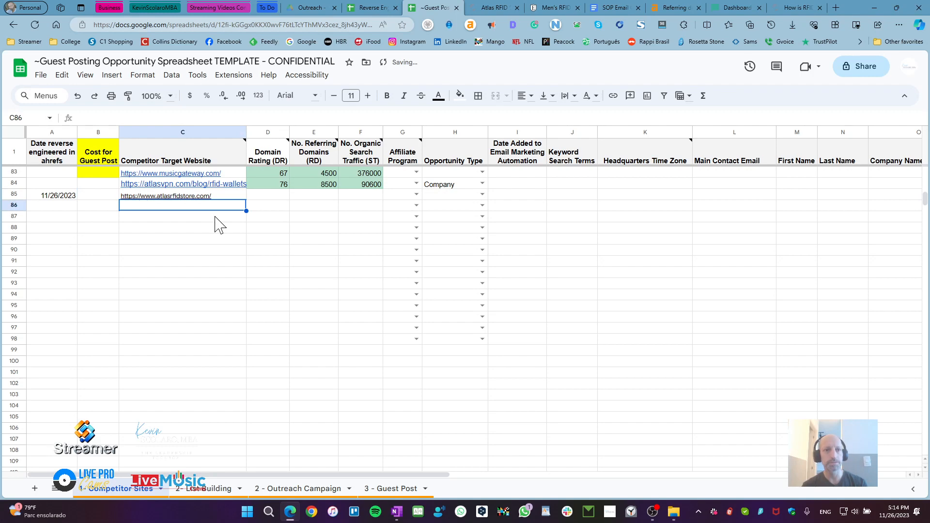
Enable the Ahrefs toolbar on the Atlas RFID Store homepage and reload the page to check the site's metrics.
left_click(271, 196)
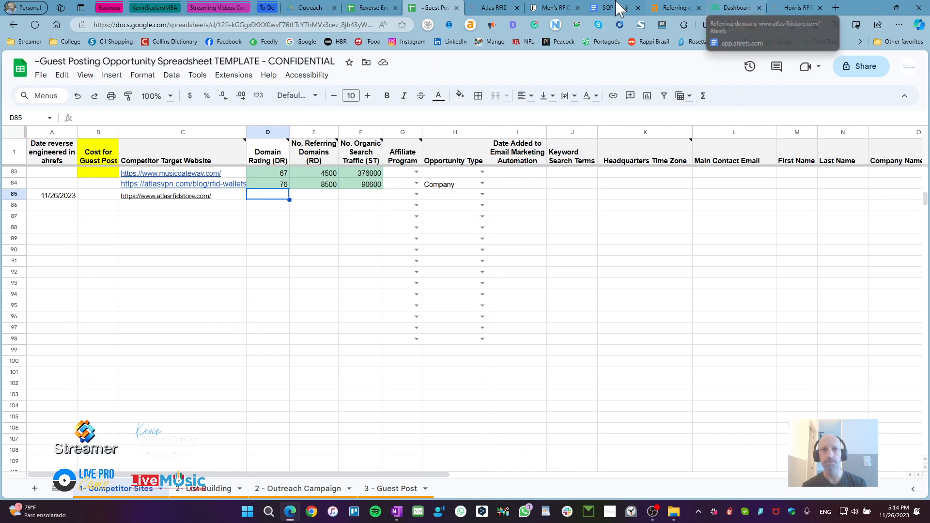
left_click(492, 8)
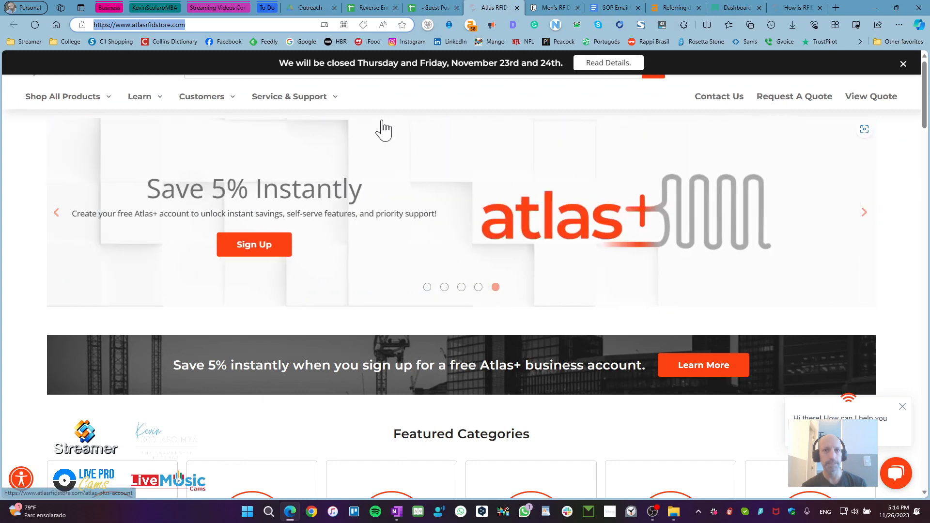
left_click(470, 26)
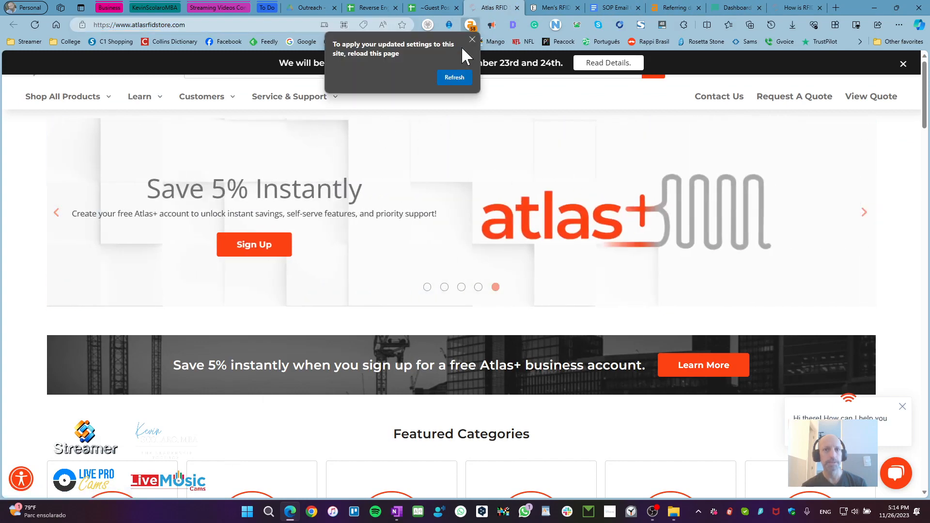
left_click(455, 78)
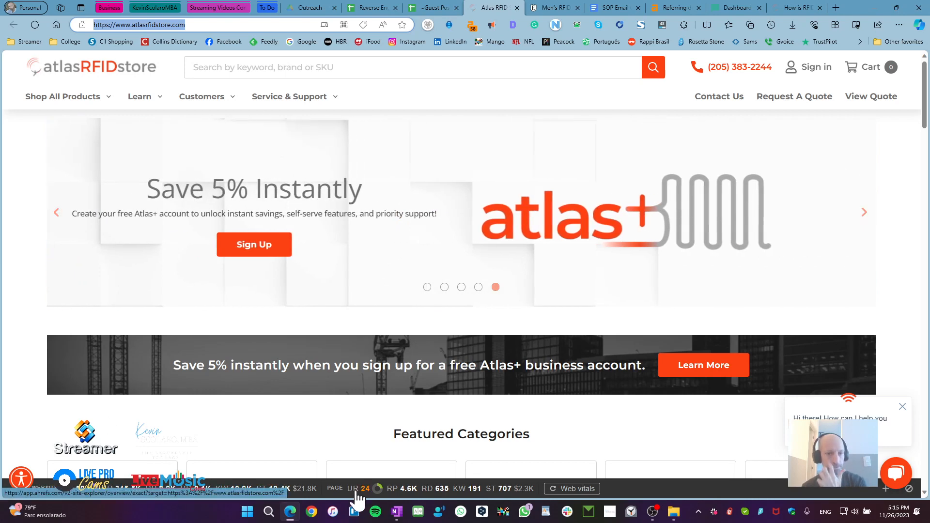
mouse_move(357, 494)
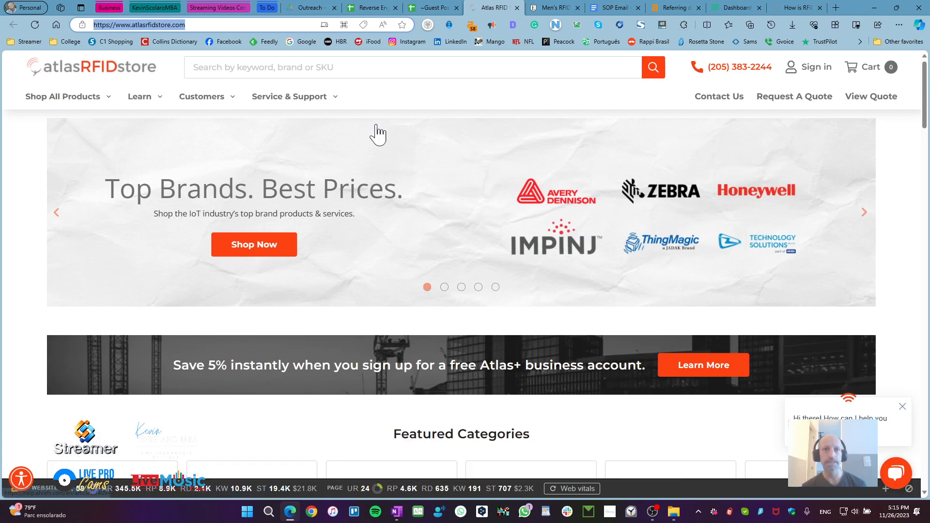
Return to the Guest Posting Opportunity spreadsheet and examine row 85's metric columns and the Affiliate Program and Opportunity Type choices.
left_click(374, 8)
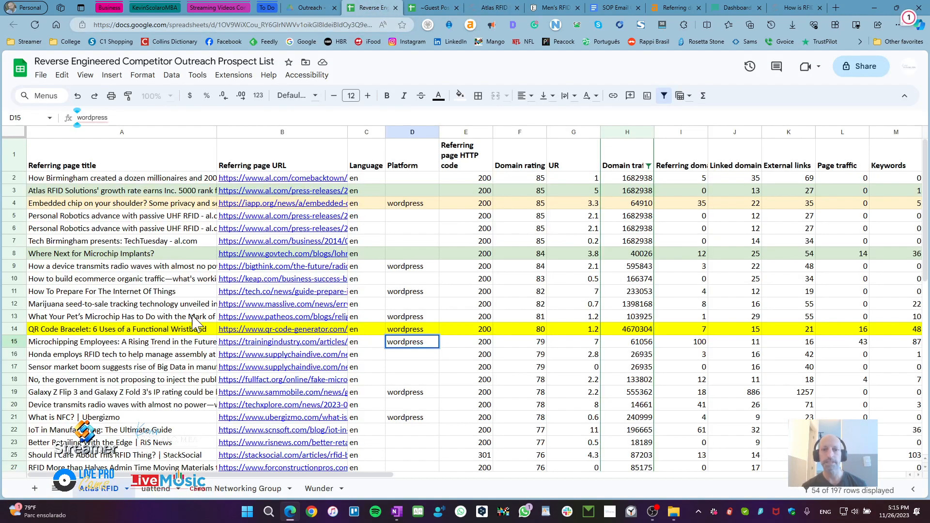
left_click(423, 8)
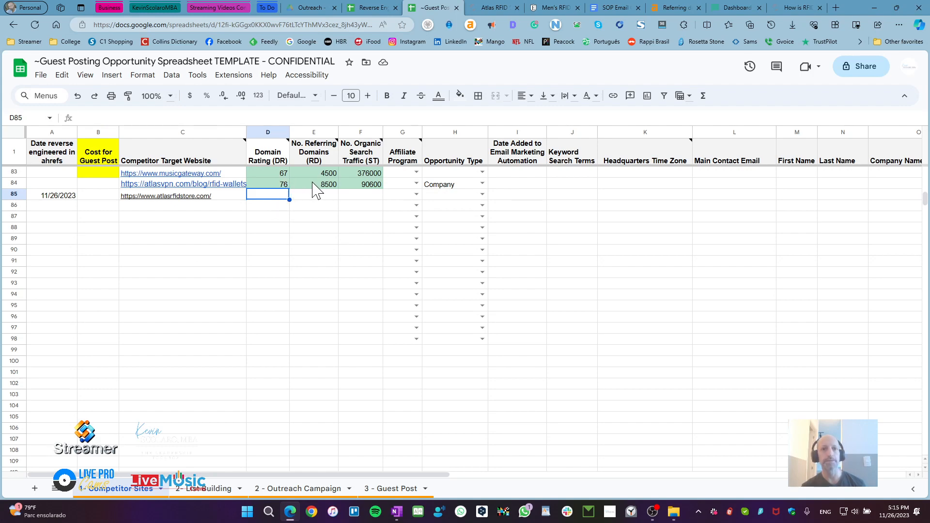
mouse_move(349, 153)
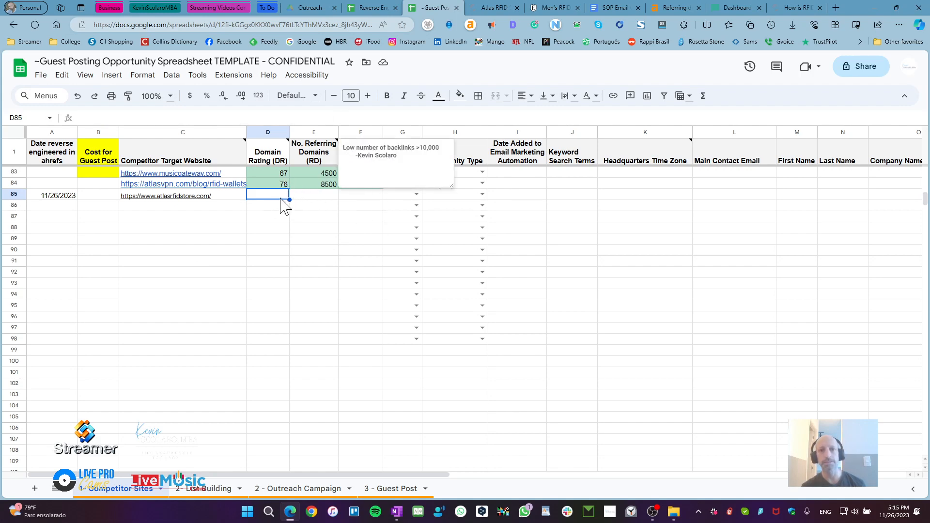
left_click(320, 197)
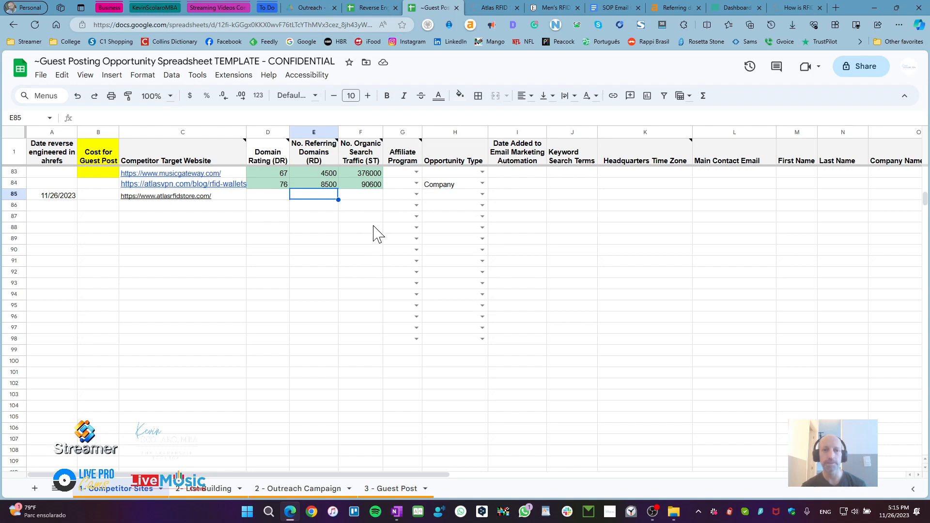
left_click(415, 196)
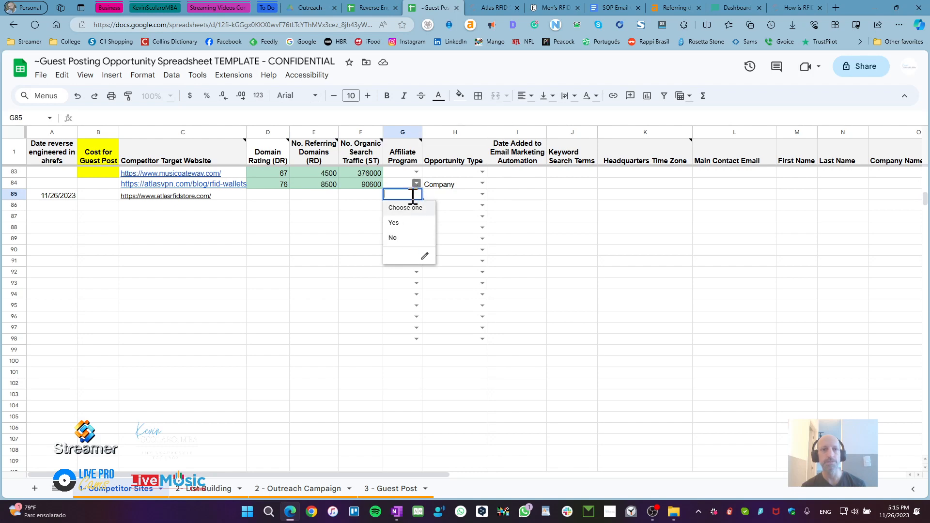
left_click(501, 201)
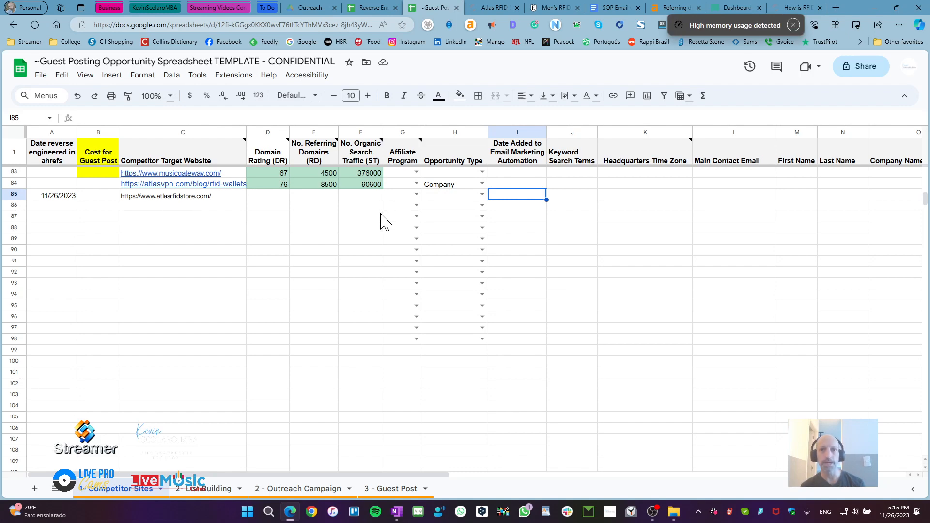
left_click(482, 195)
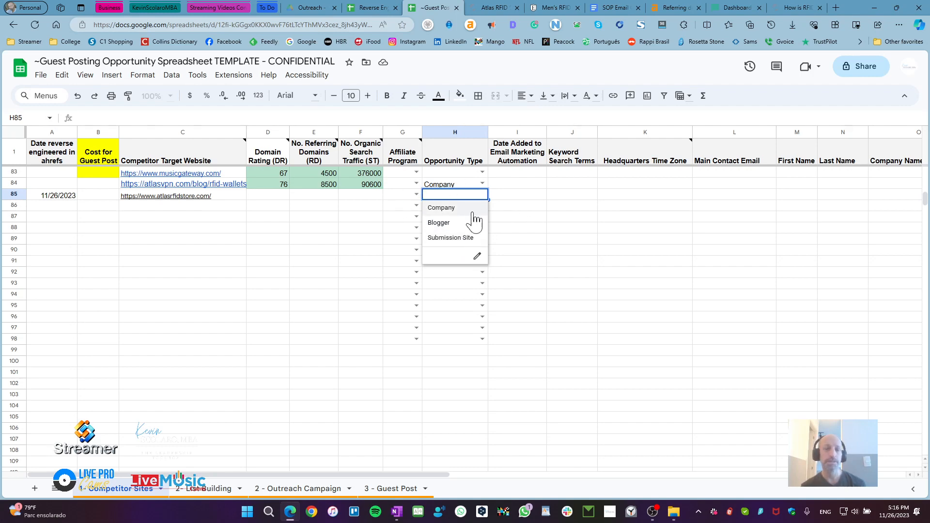
Leave the Opportunity Type choices unset and highlight the store's existing entry in row 2 to review its details.
left_click(345, 216)
scroll(251, 280, "up", 20)
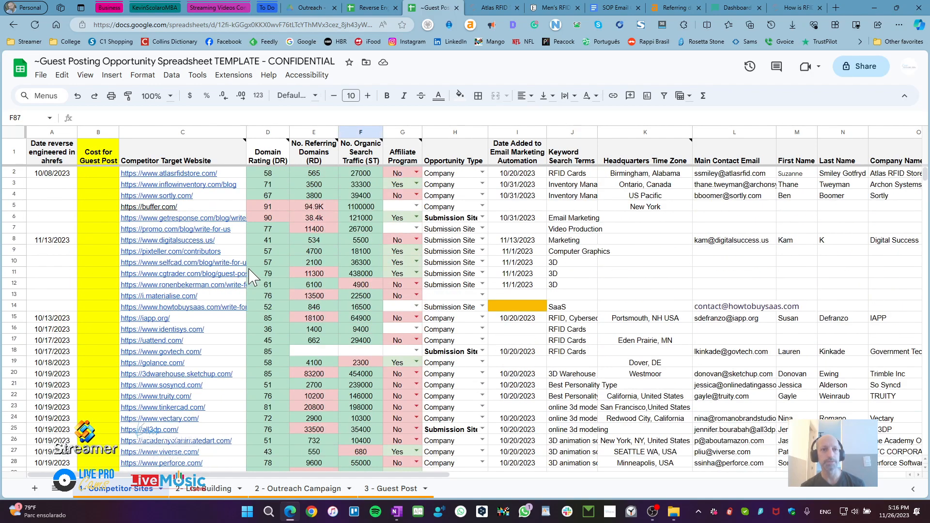
left_click(15, 174)
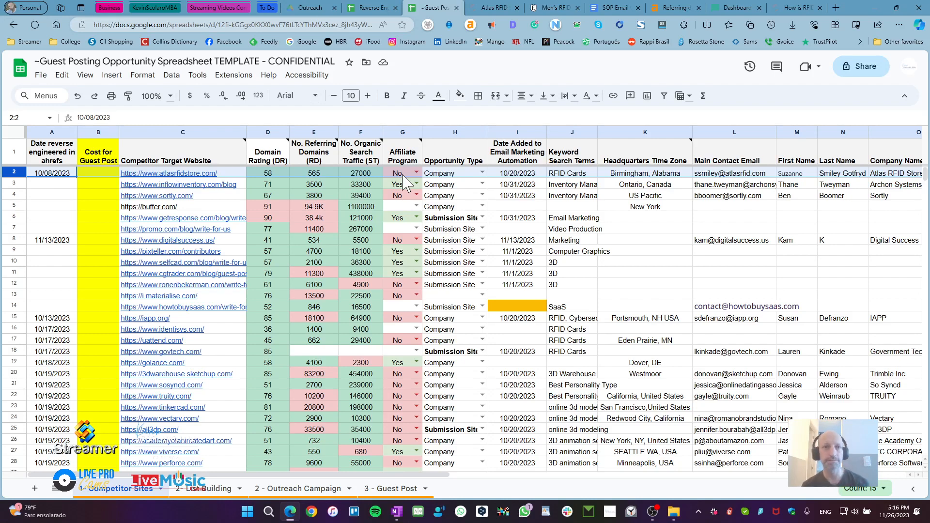
Check the Atlas RFID Store homepage down to its footer links and search the page for "affiliate".
key("ctrl+Tab")
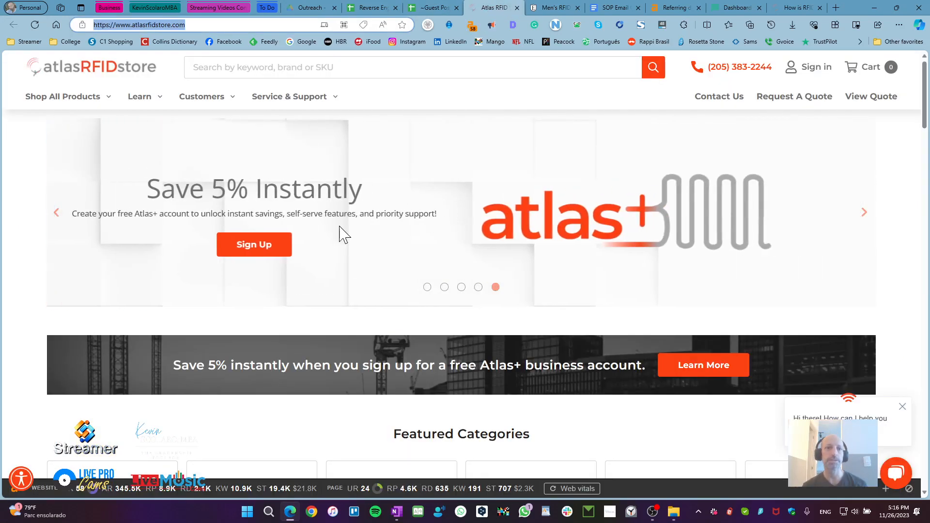
scroll(347, 252, "down", 10)
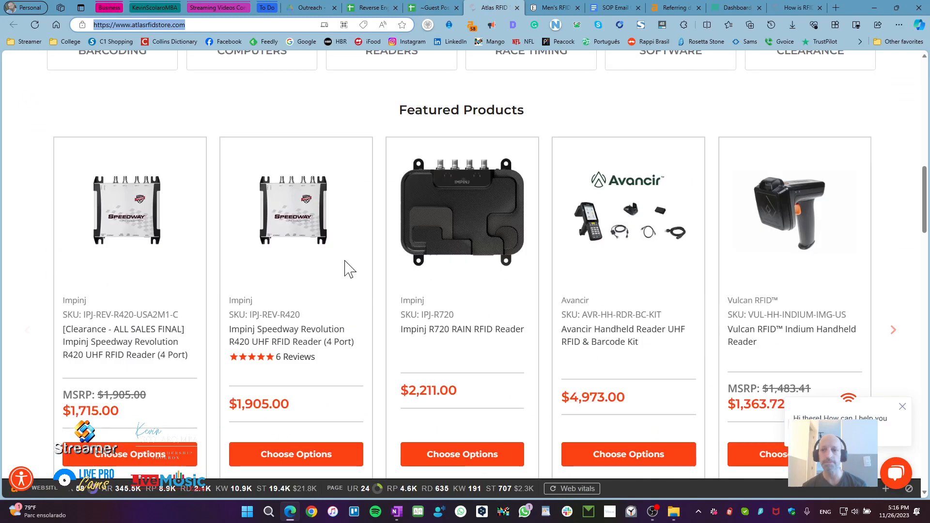
scroll(348, 268, "down", 10)
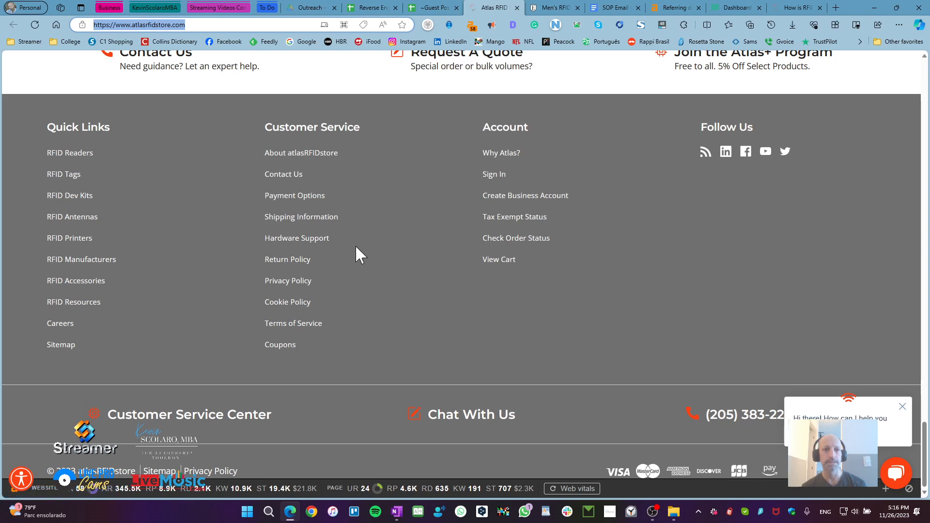
key("ctrl+f")
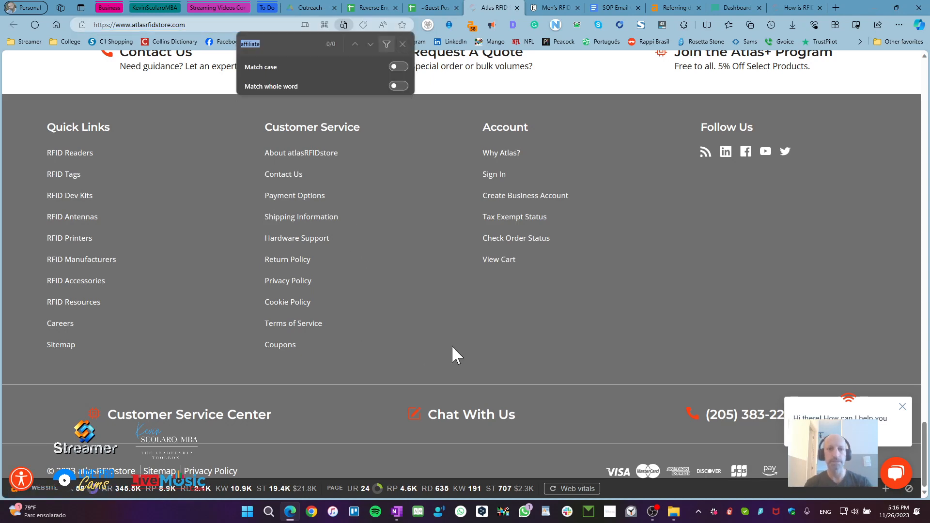
type("affil")
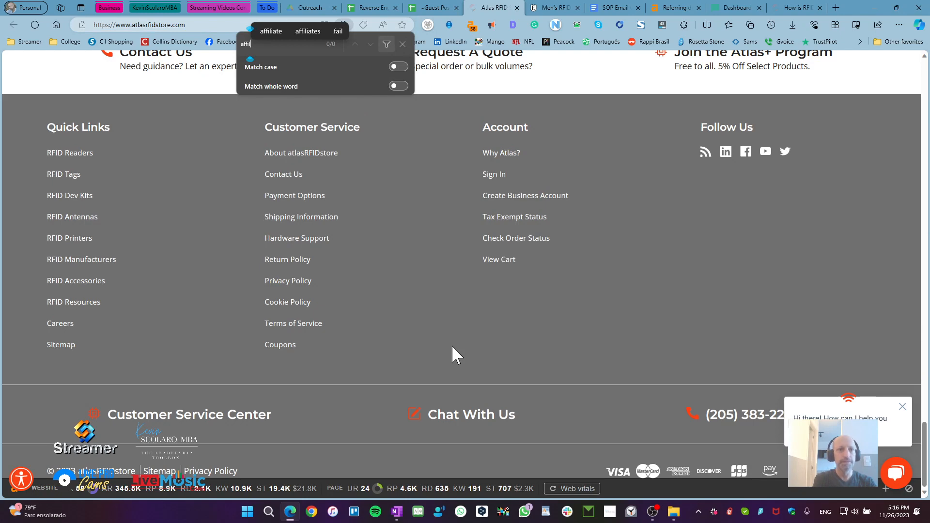
type("iate")
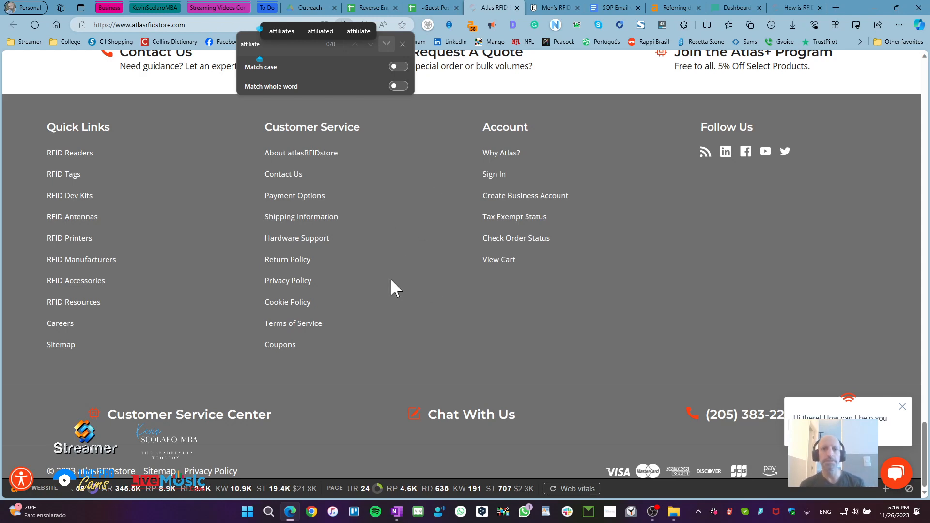
left_click(425, 325)
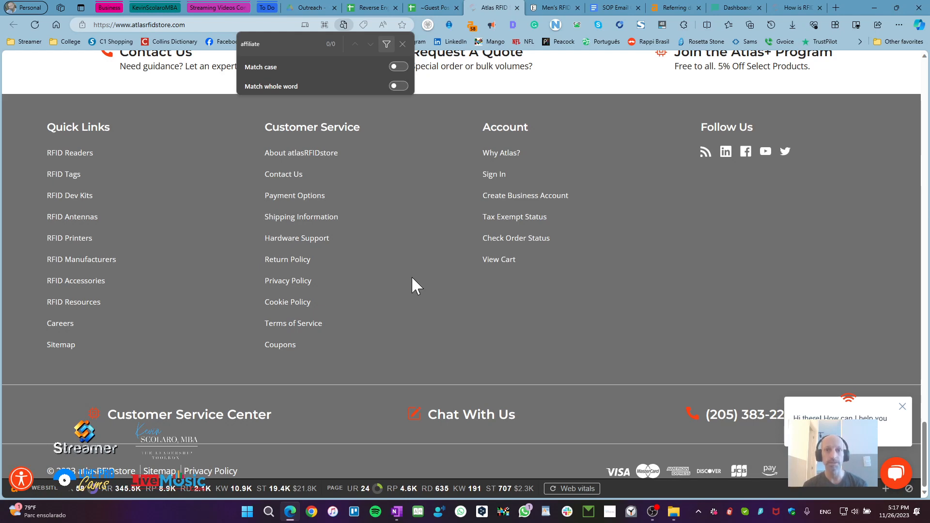
scroll(412, 280, "up", 5)
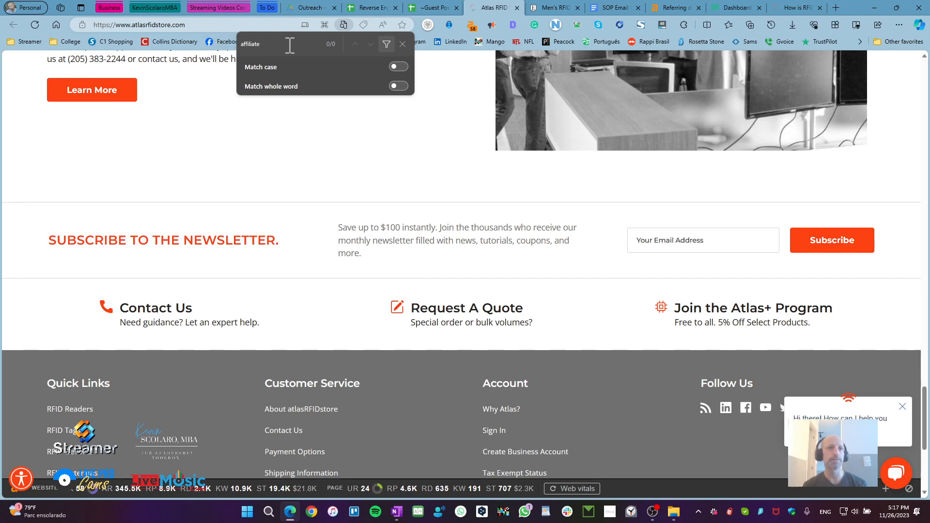
left_click(190, 24)
left_click(112, 25)
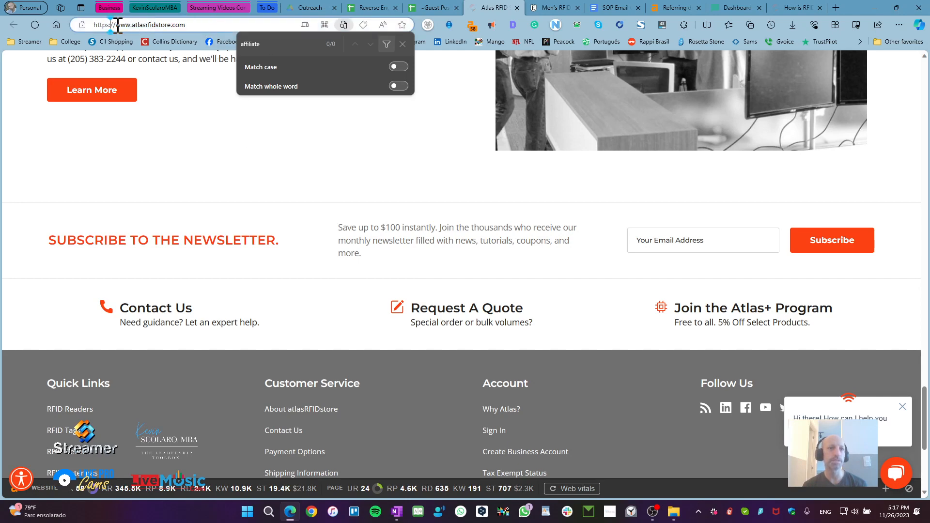
left_click_drag(116, 25, 31, 23)
type("st")
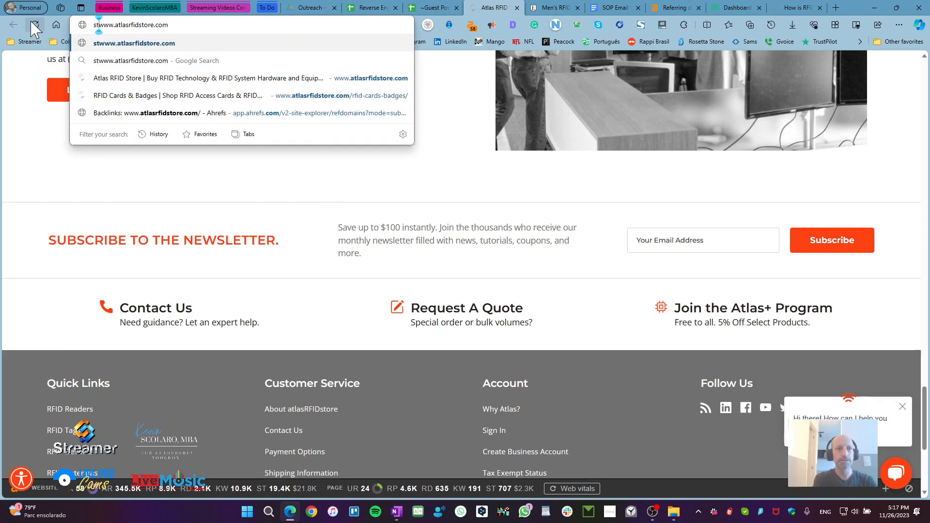
key("BackSpace")
type("ite:")
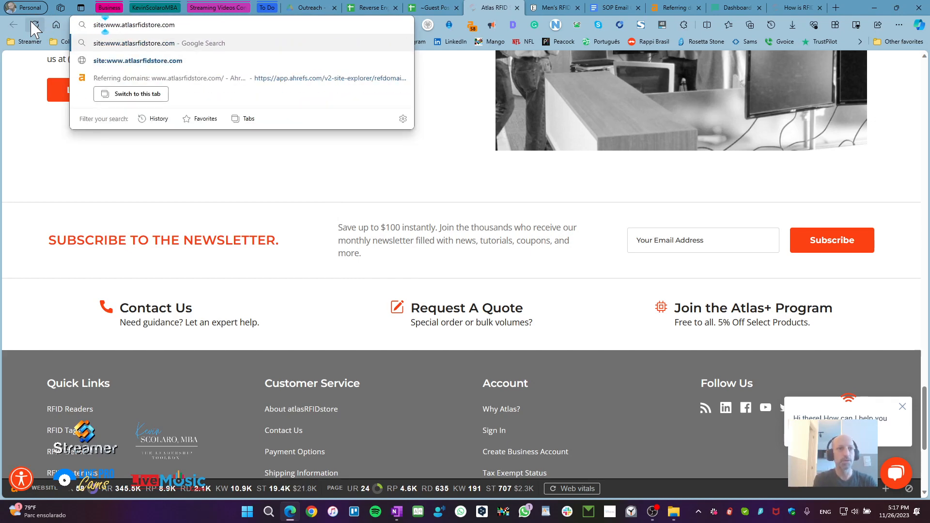
key("End")
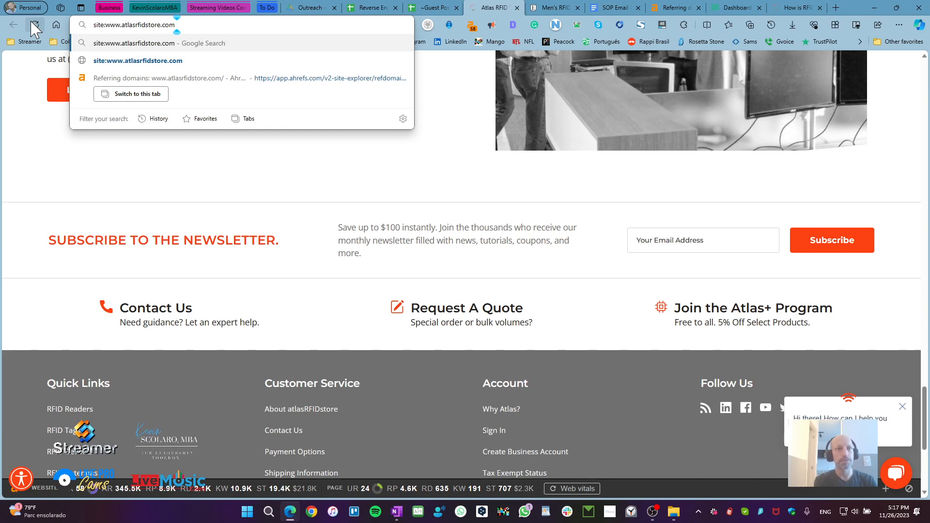
type("affiliate")
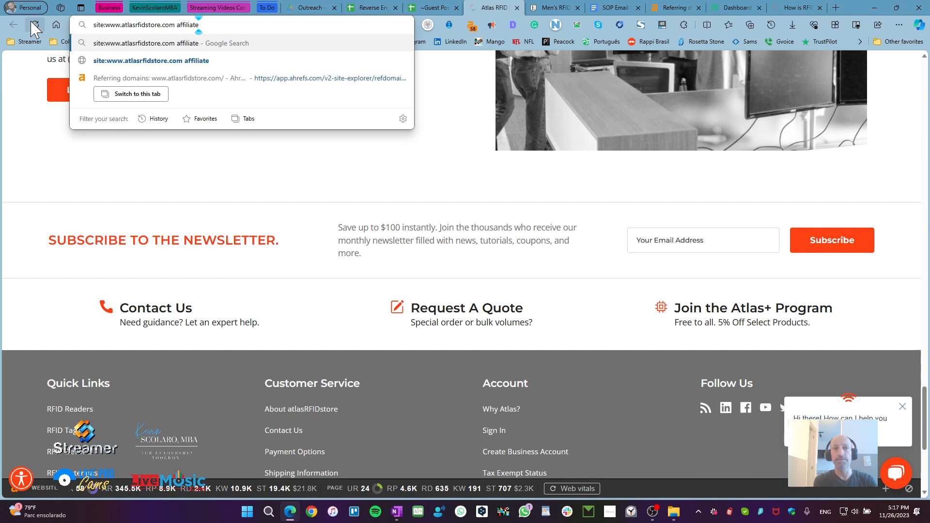
type(" pro")
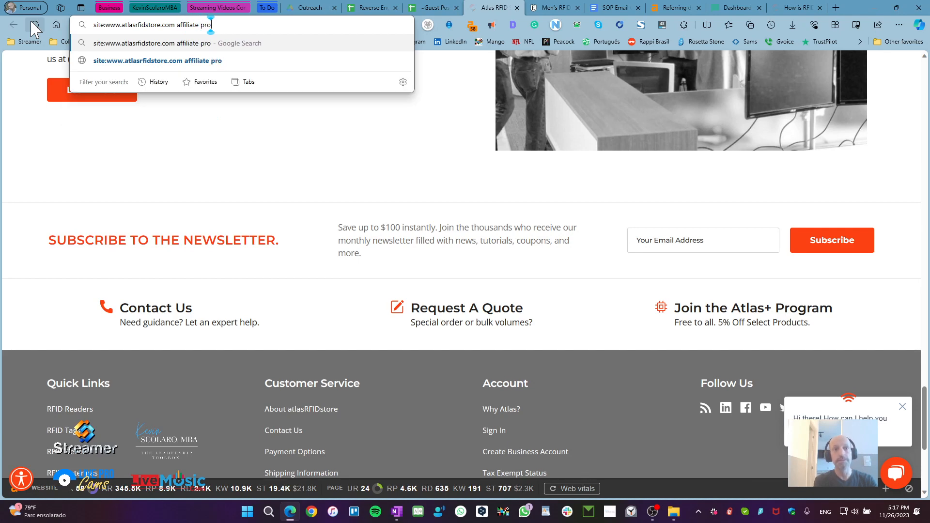
type("gram")
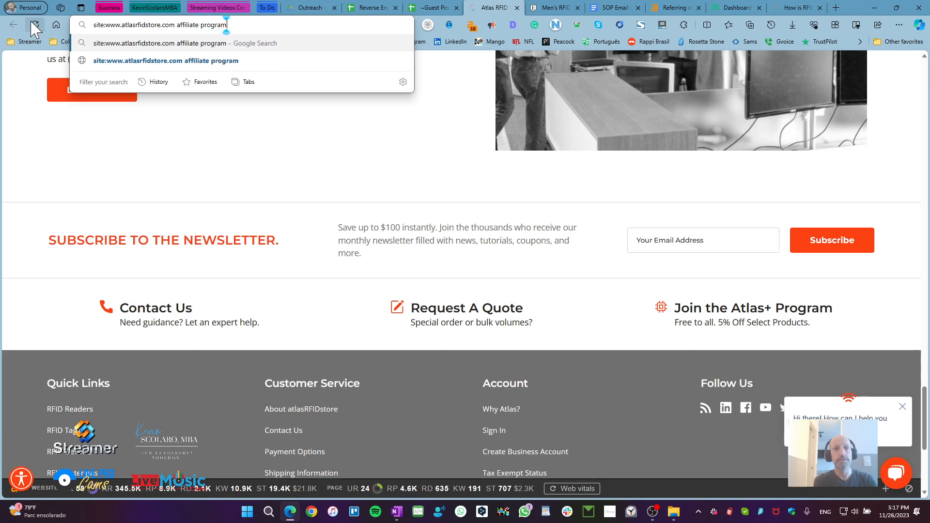
key("Return")
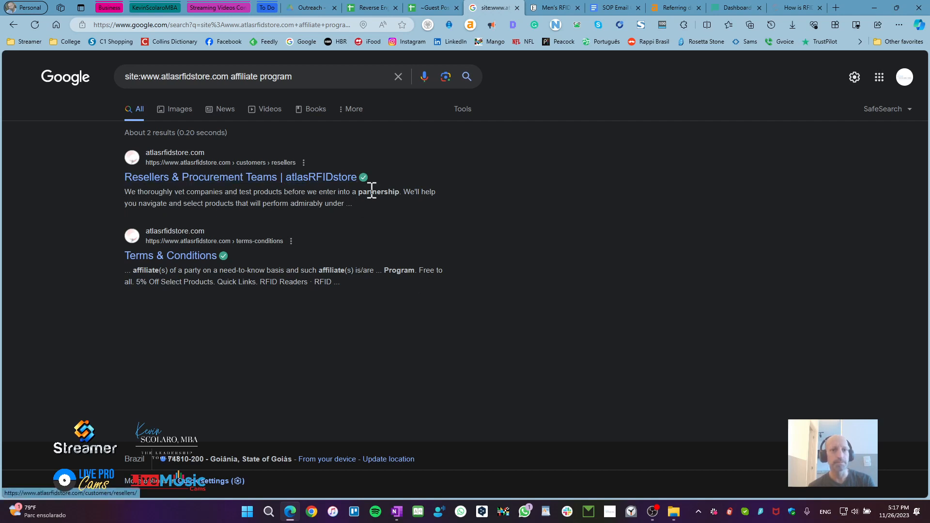
Open the "Resellers & Procurement Teams" search result and examine the page for signs of an affiliate or partner program.
left_click(230, 179)
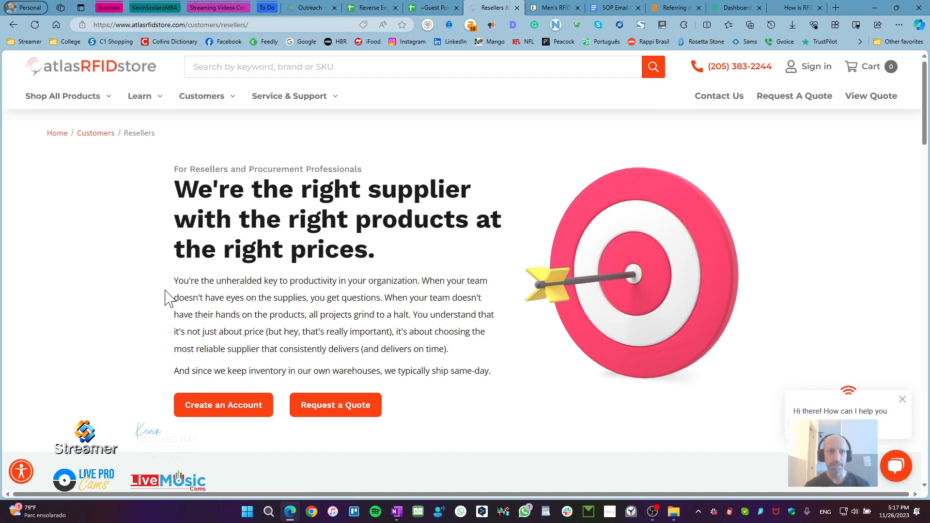
scroll(168, 298, "down", 2)
scroll(165, 291, "down", 3)
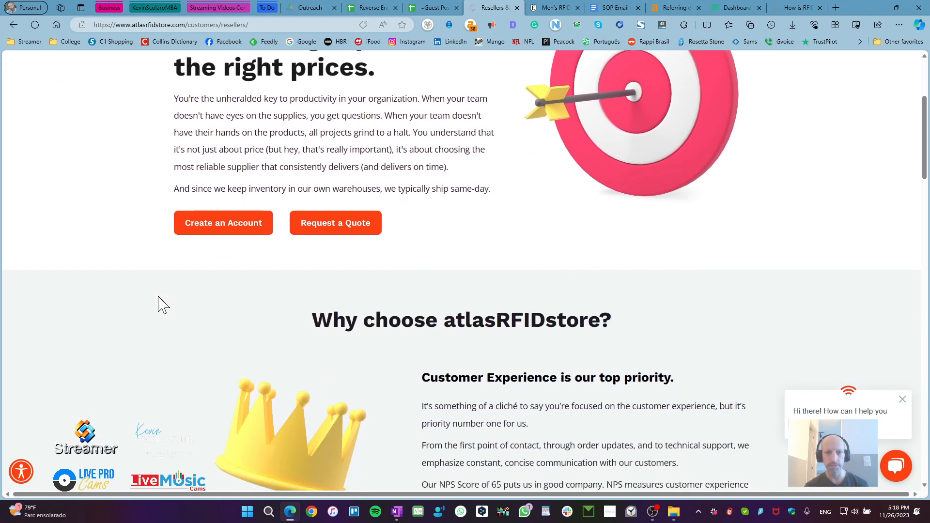
scroll(160, 300, "up", 2)
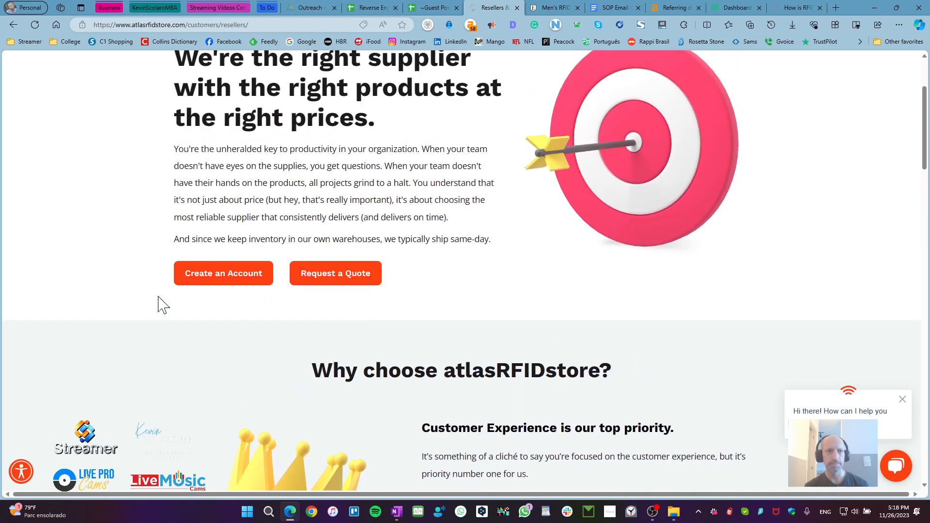
scroll(160, 304, "down", 9)
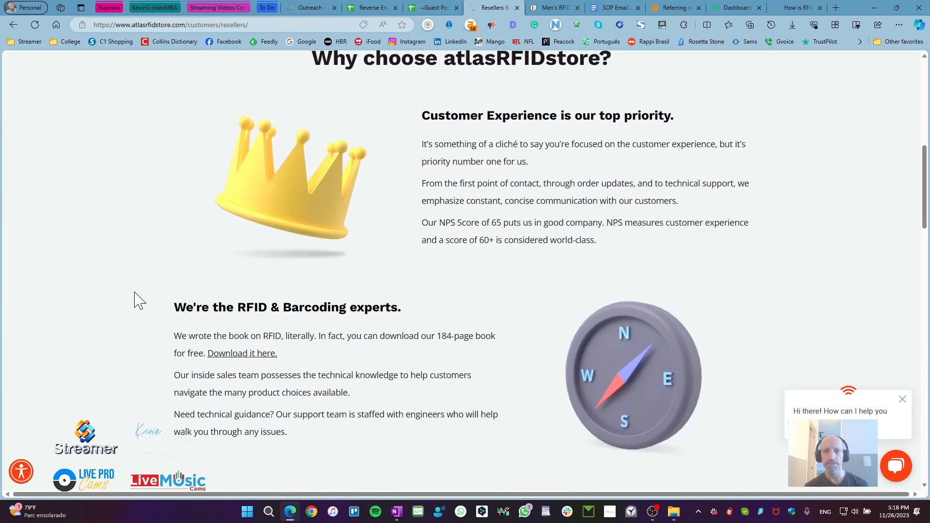
scroll(145, 299, "down", 1)
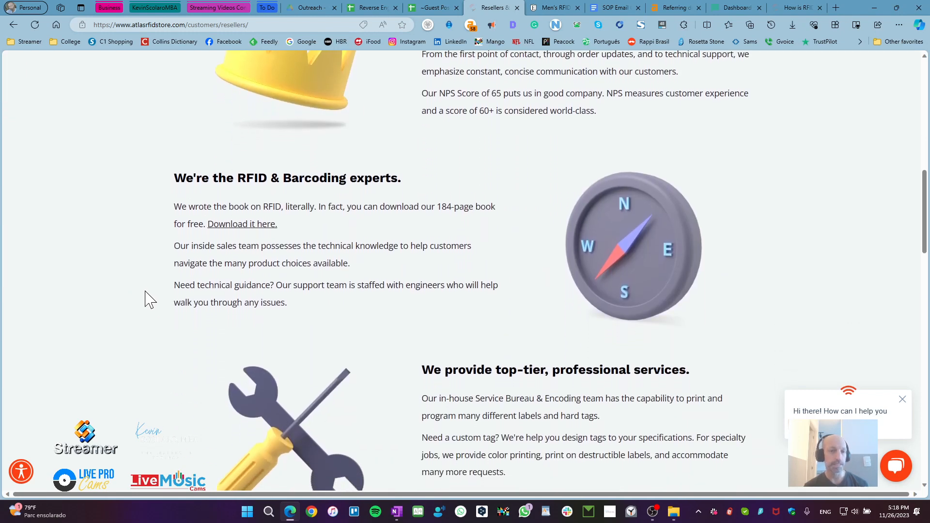
scroll(145, 300, "down", 2)
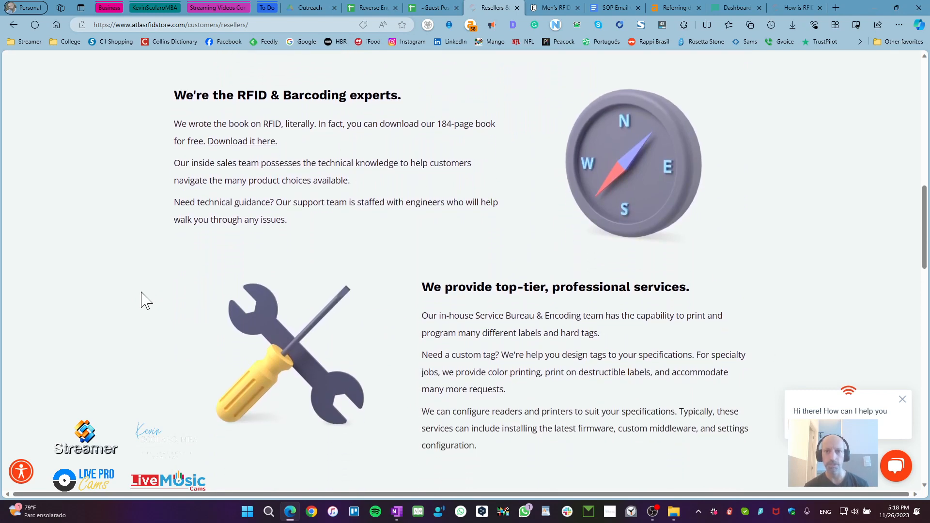
scroll(145, 300, "down", 10)
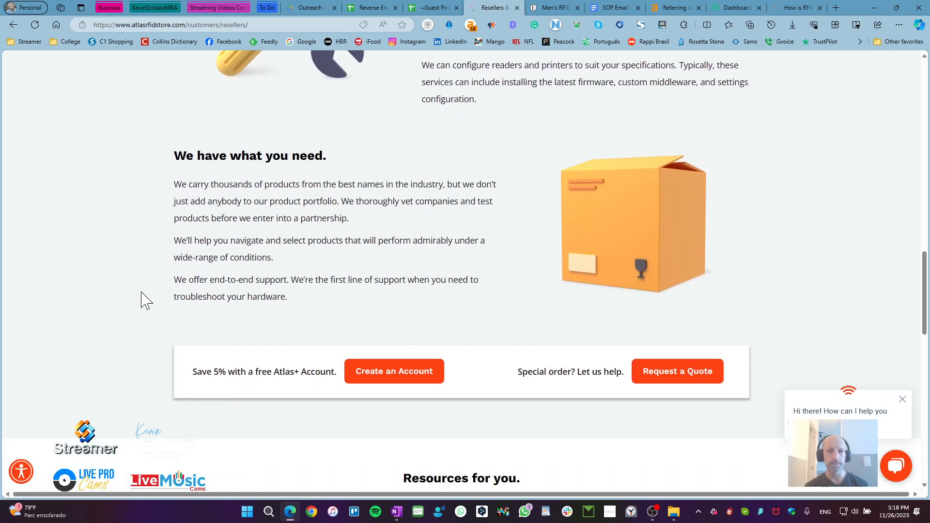
scroll(145, 300, "down", 3)
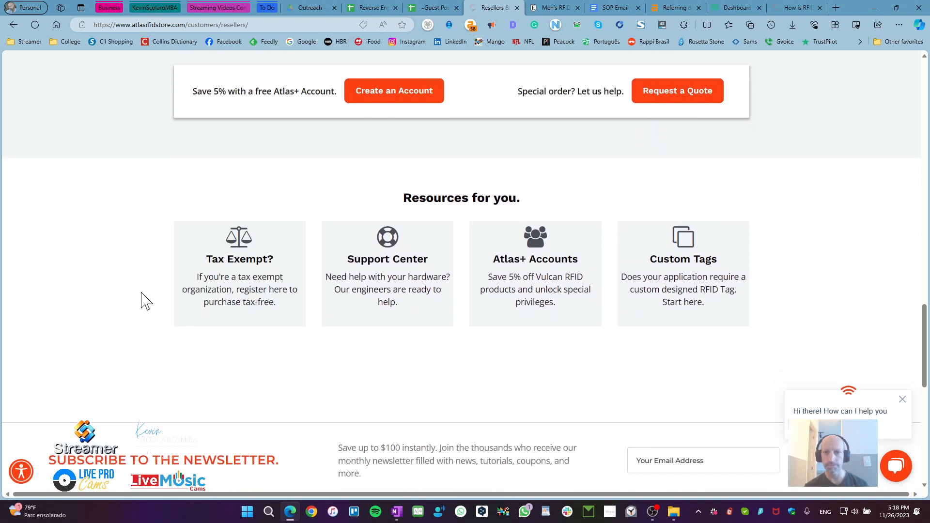
scroll(146, 301, "down", 3)
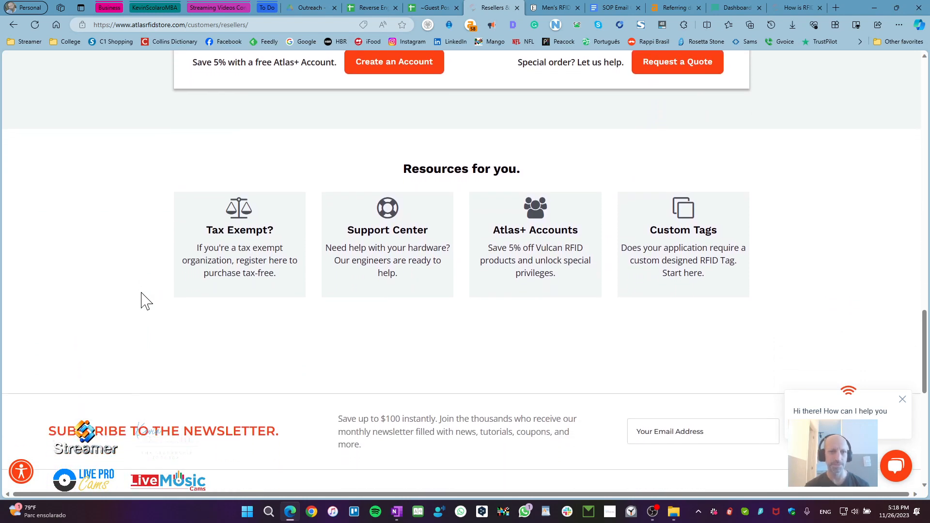
scroll(146, 301, "up", 2)
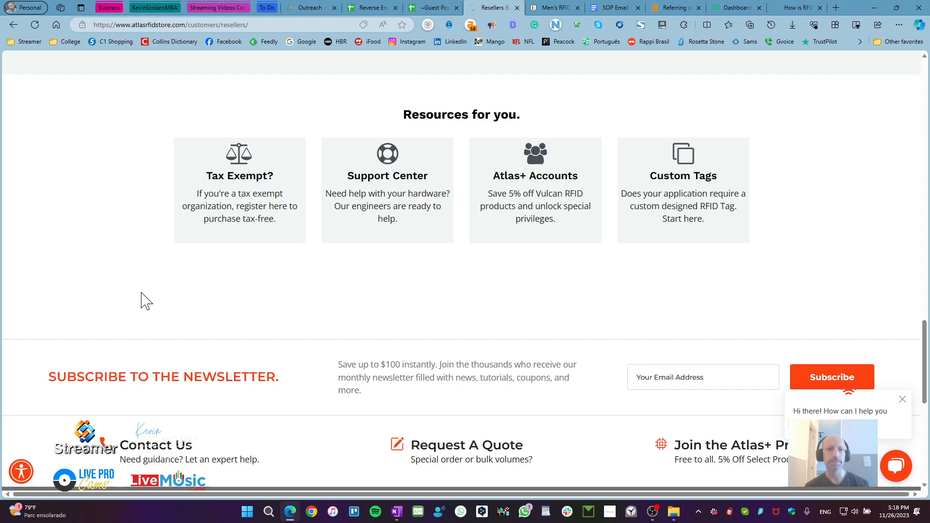
scroll(147, 280, "up", 3)
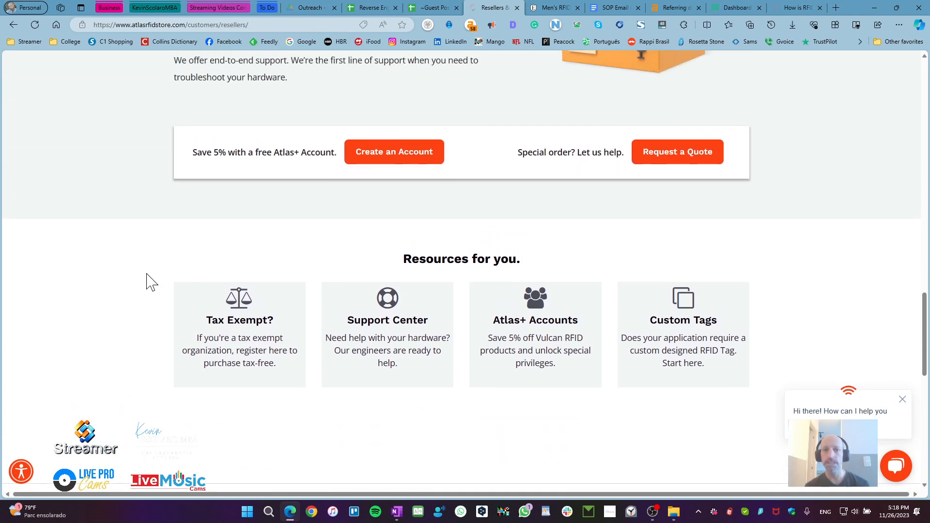
scroll(146, 280, "up", 5)
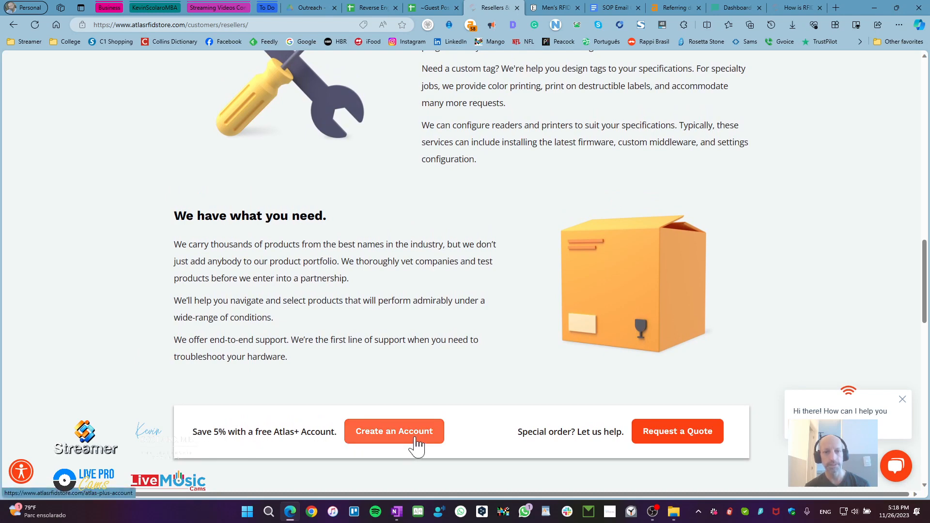
Open the Atlas+ account page from the resellers page and read through its program benefits and Frequently Asked Questions.
left_click(375, 437)
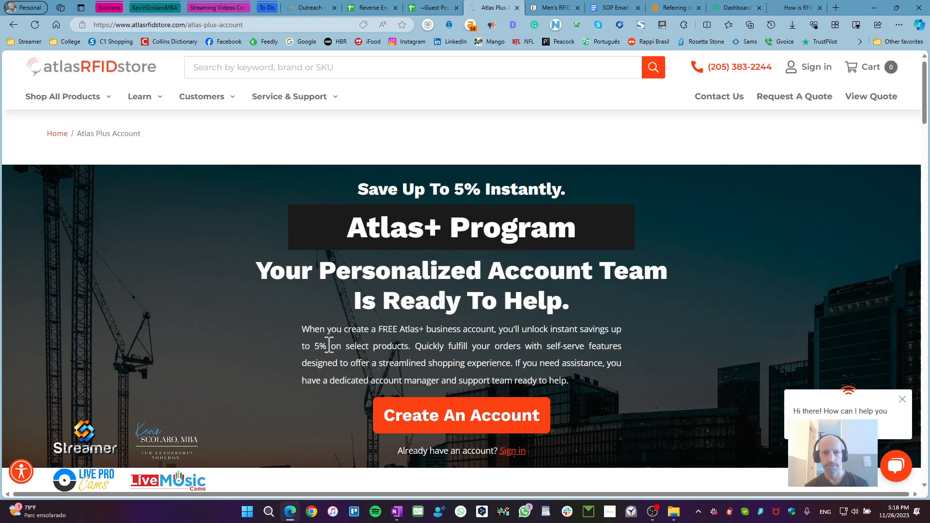
scroll(255, 338, "down", 6)
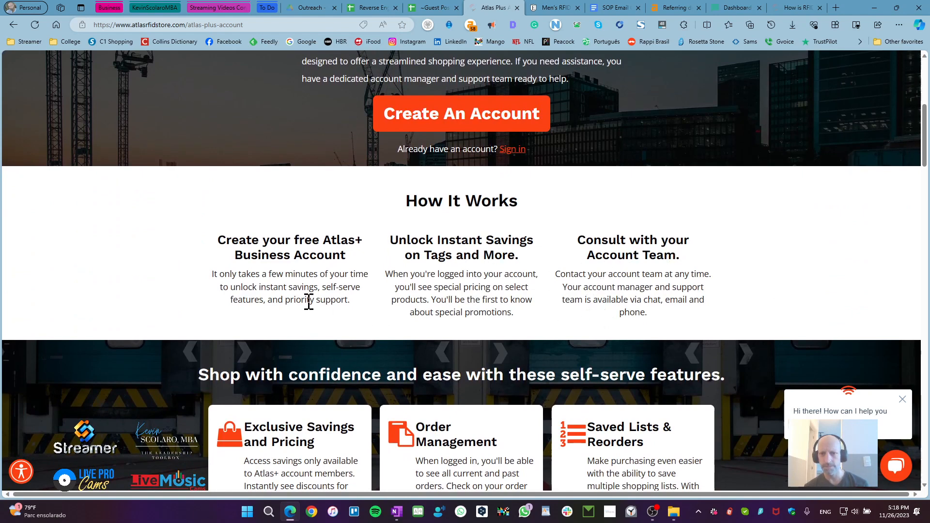
scroll(149, 291, "down", 2)
scroll(147, 287, "down", 2)
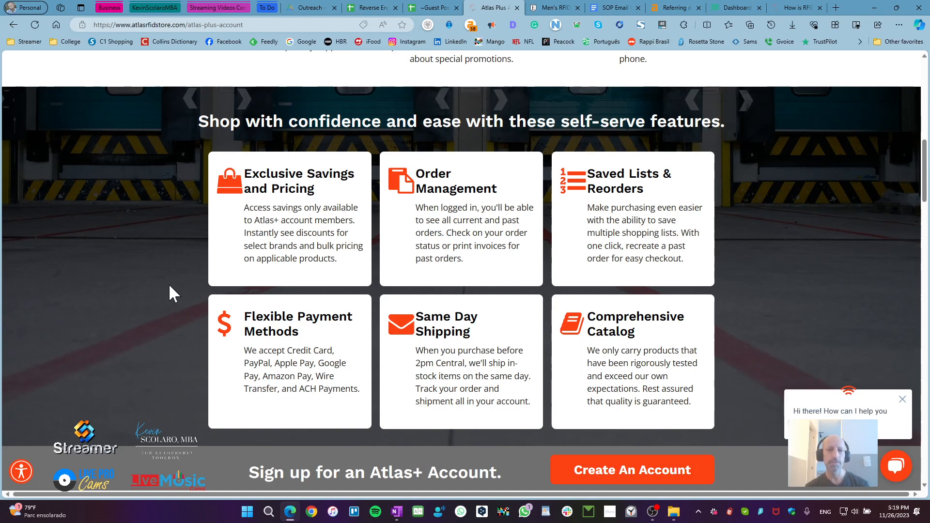
scroll(169, 286, "down", 5)
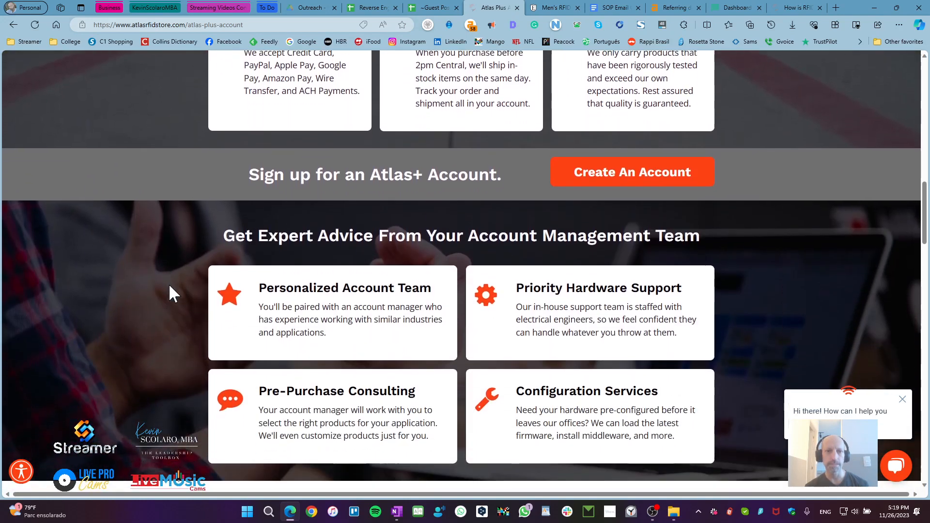
scroll(170, 286, "down", 2)
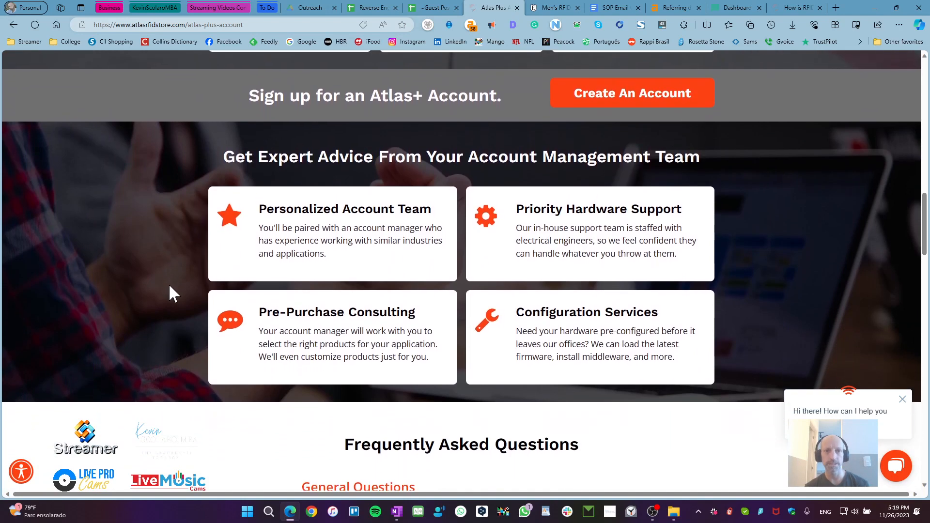
scroll(168, 284, "down", 2)
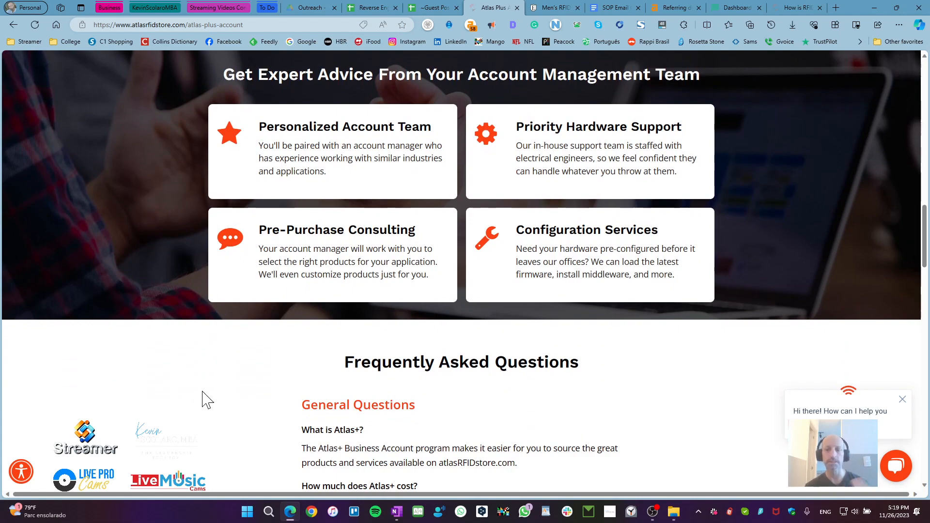
scroll(225, 390, "down", 3)
scroll(200, 358, "down", 2)
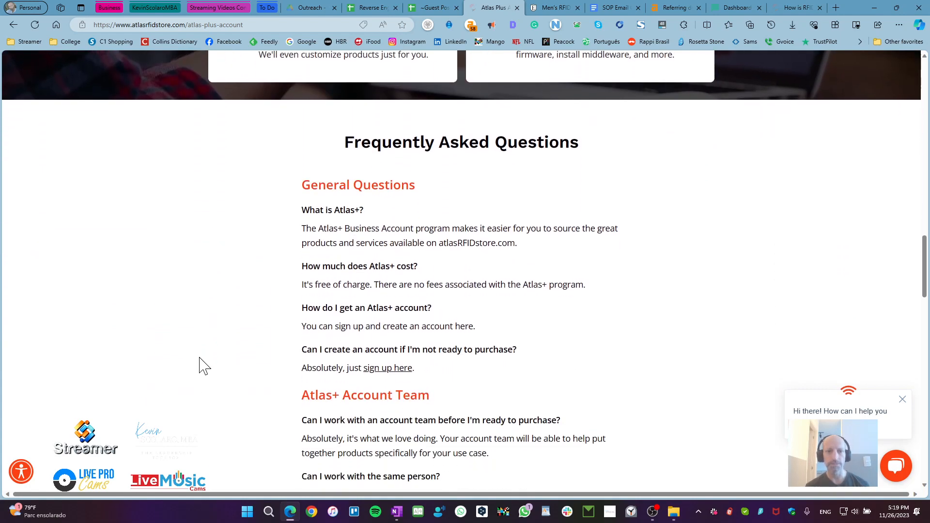
key("Home")
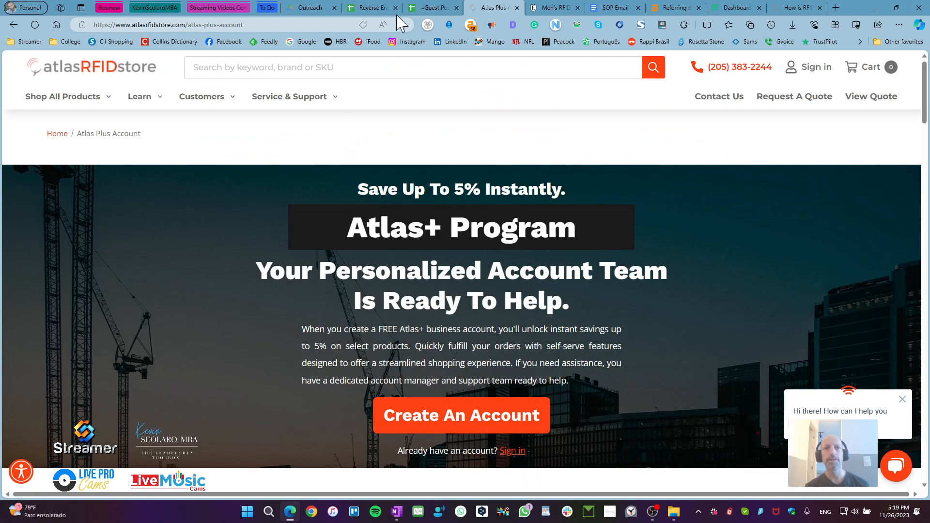
Switch to the Guest Posting Opportunity spreadsheet and review the Opportunity Type choices for the Atlas RFID Store entry in row 2.
left_click(433, 8)
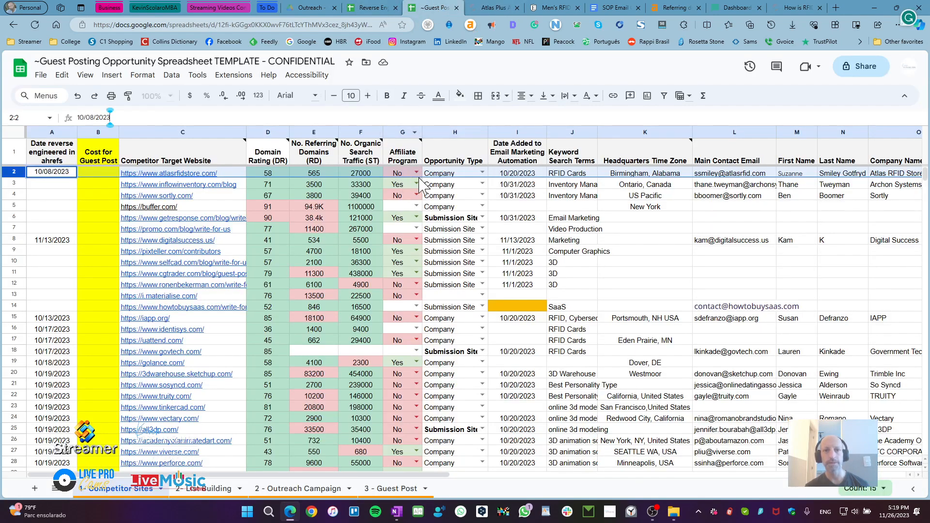
left_click(481, 173)
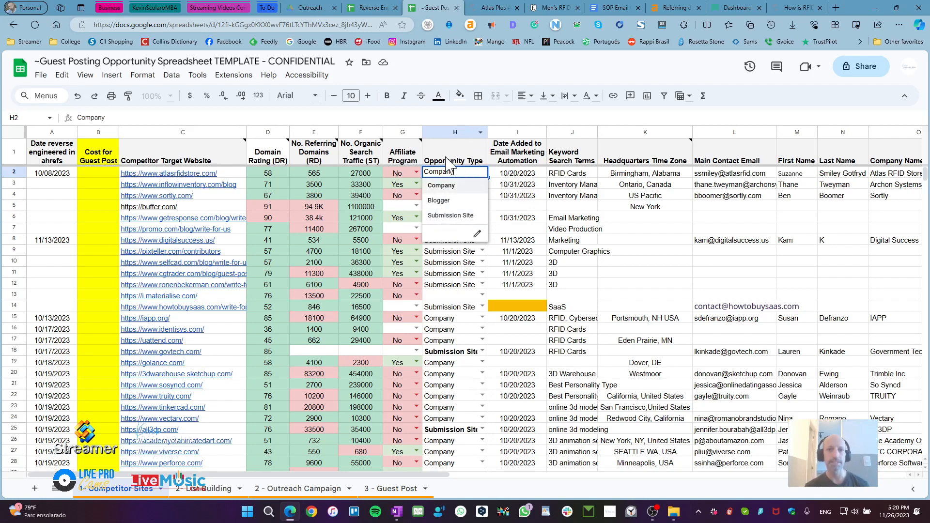
left_click(479, 115)
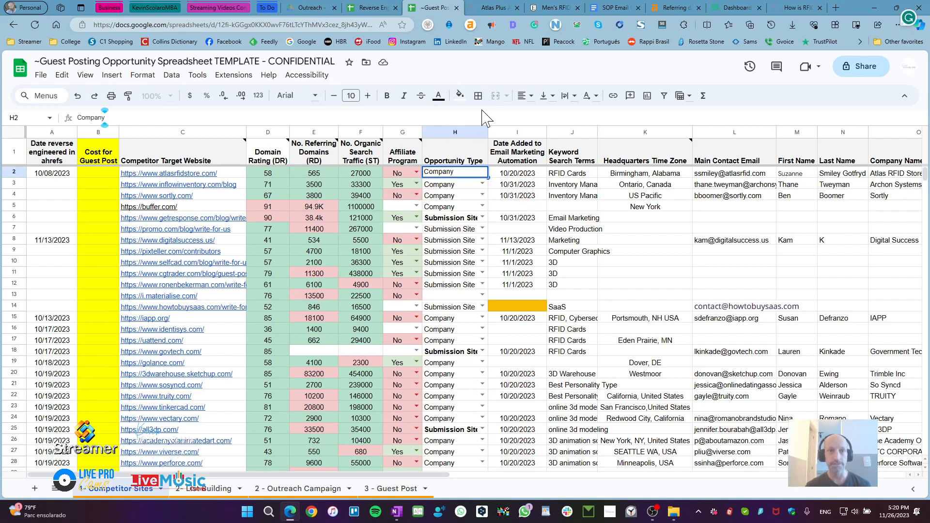
left_click(493, 8)
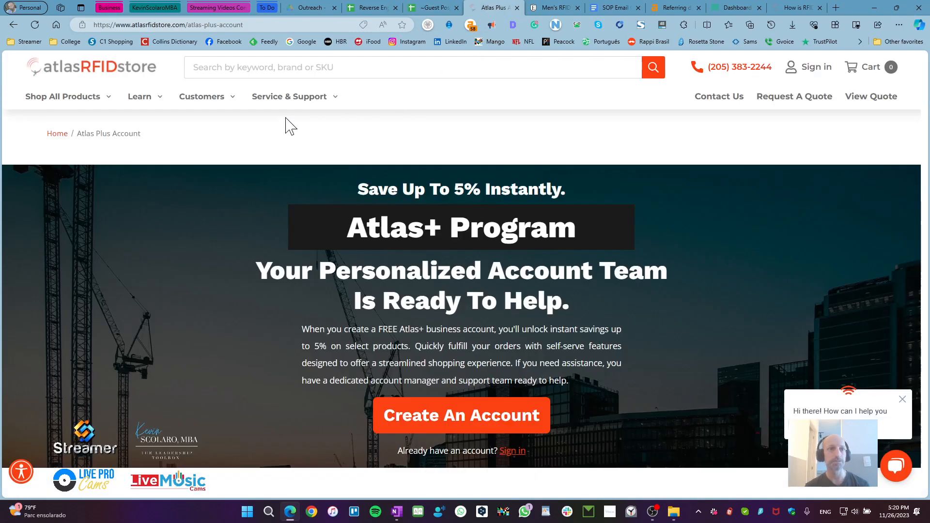
left_click(13, 25)
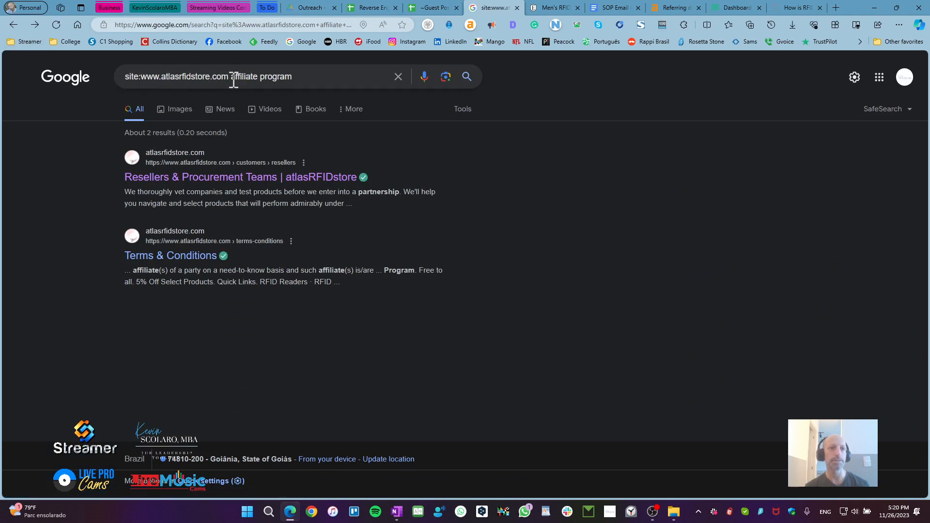
left_click_drag(231, 77, 340, 82)
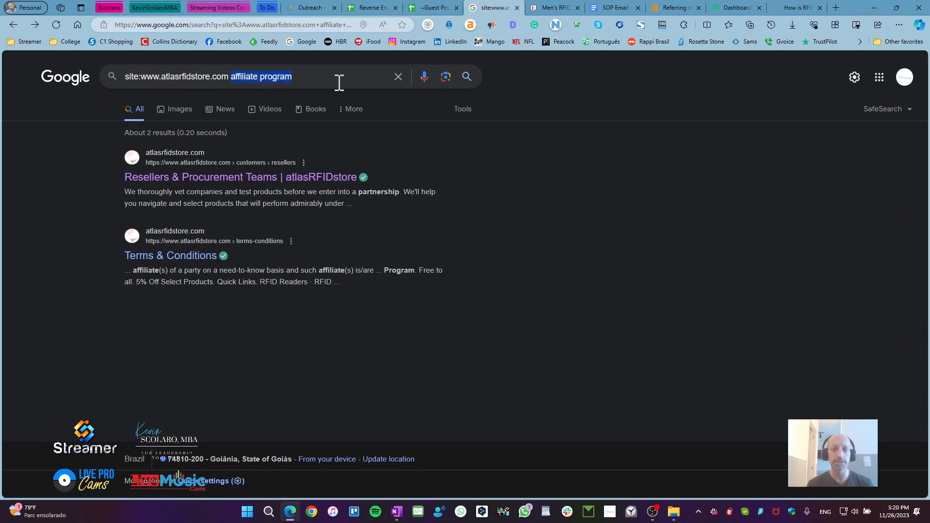
type("\"")
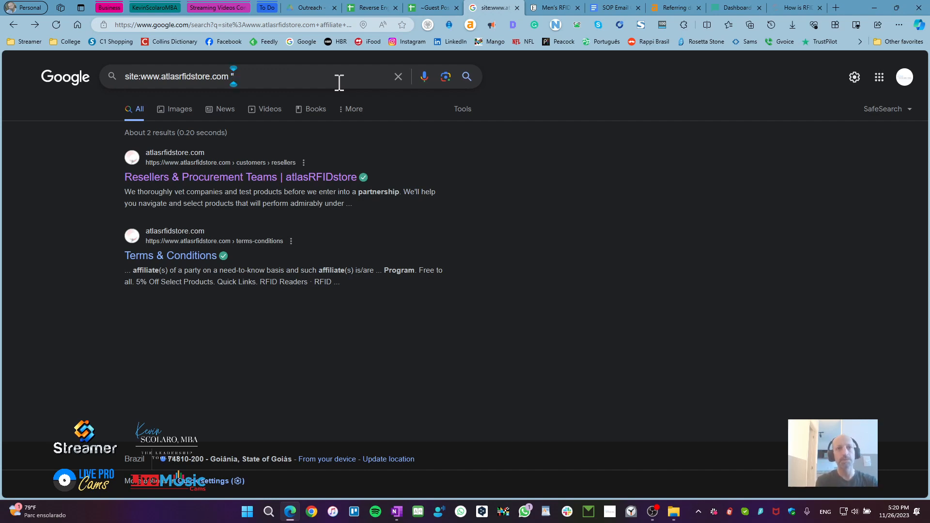
type("w")
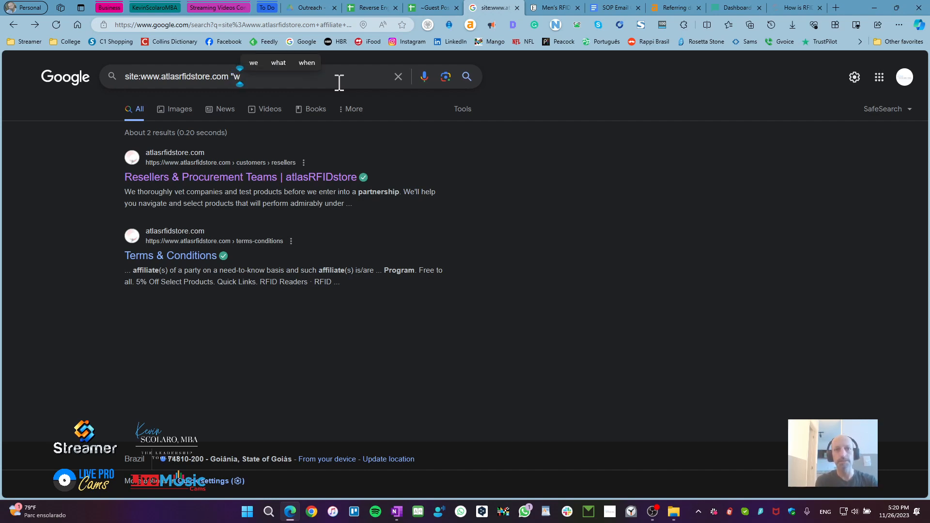
type("rite for us")
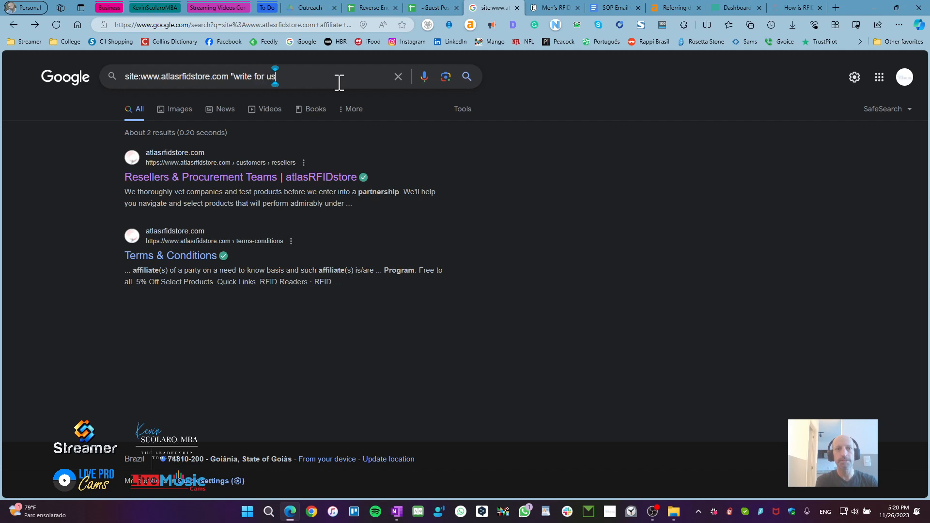
type("\"")
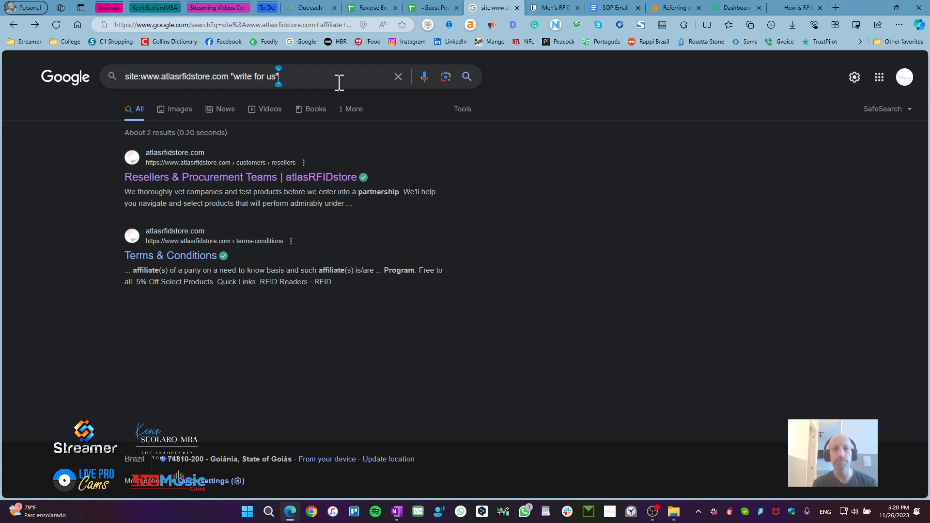
key("Return")
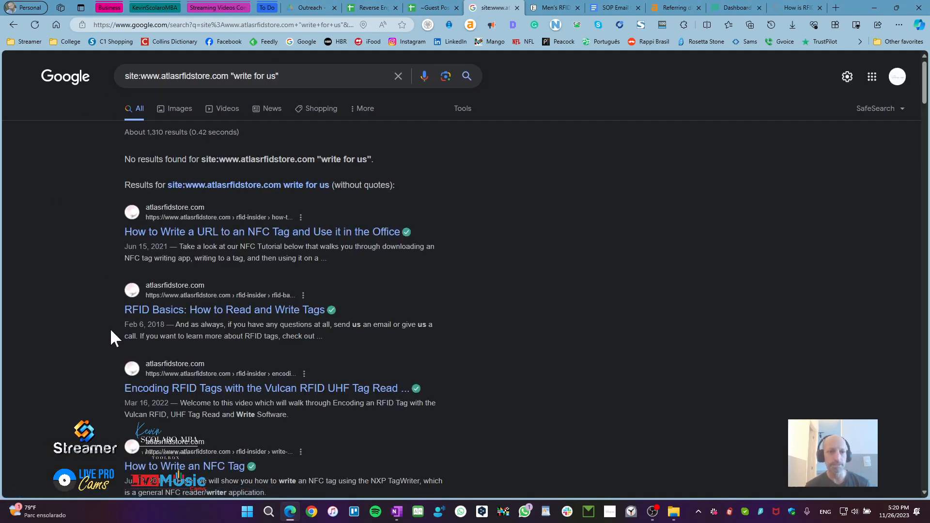
scroll(111, 333, "down", 3)
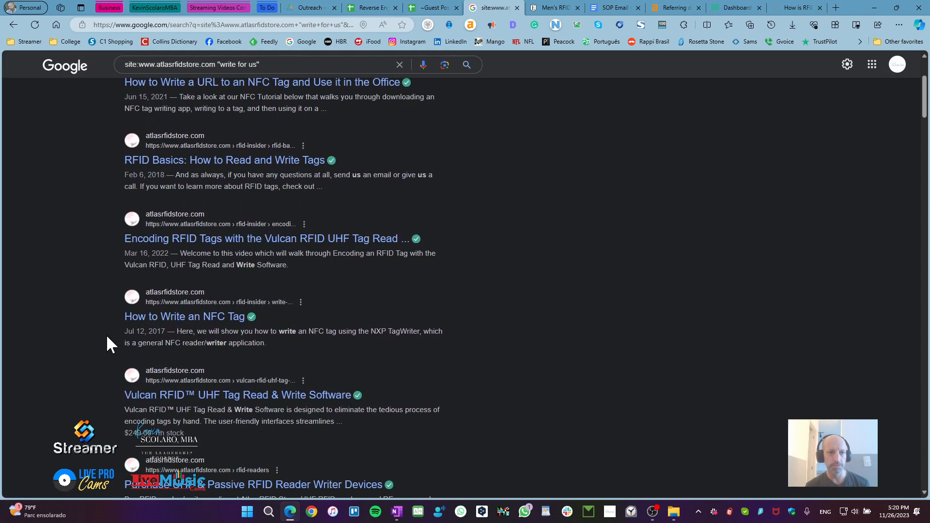
scroll(102, 315, "up", 3)
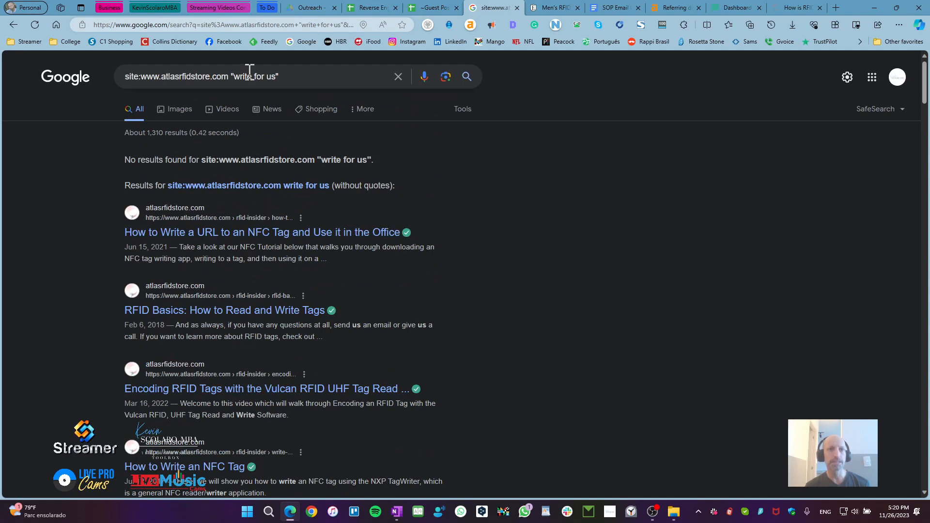
Change the quoted phrase in the Atlas RFID Store site search to "contribute" and run it.
left_click_drag(275, 77, 234, 77)
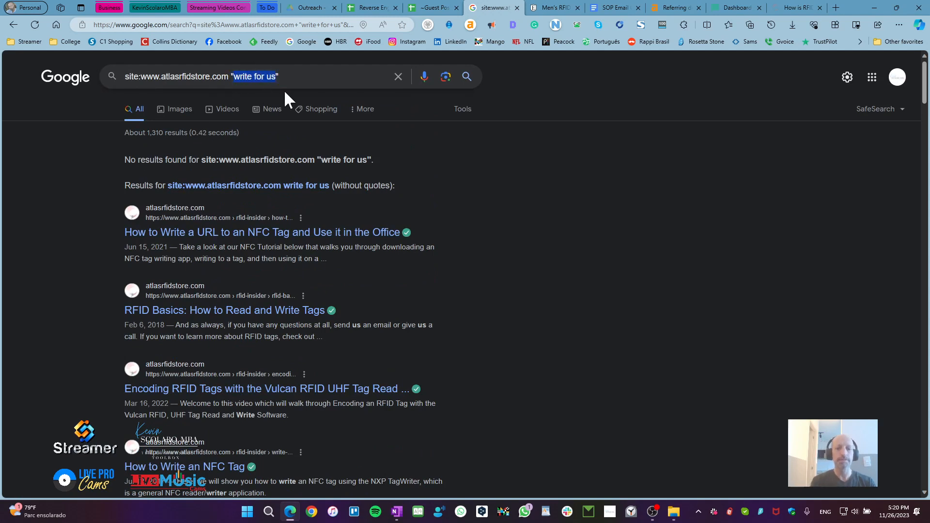
type("con")
type("tribute")
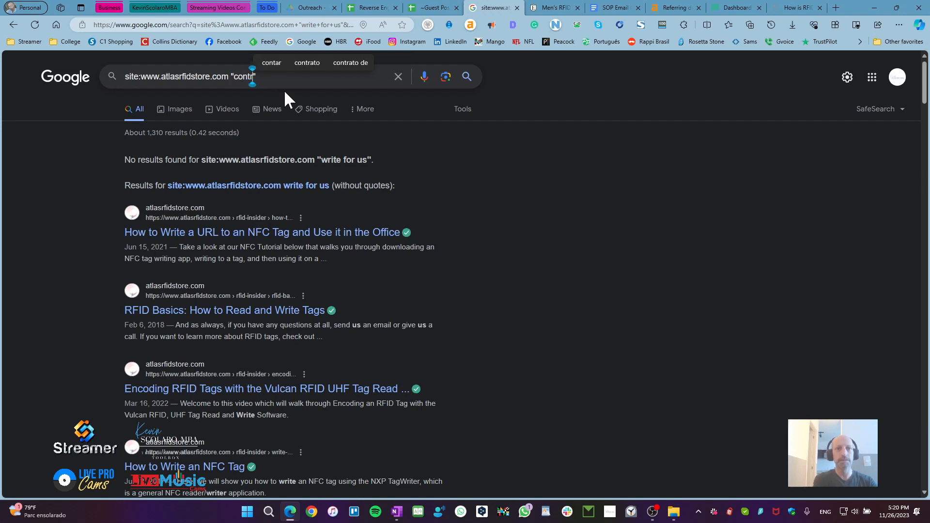
key("Return")
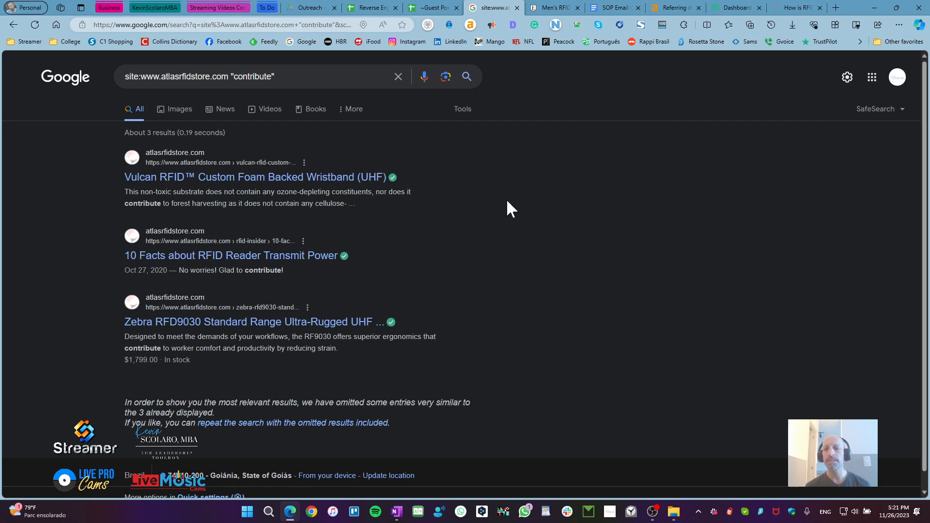
Replace the quoted phrase in the site search with "submission" and run it.
left_click(270, 76)
key("BackSpace")
key("BackSpace")
key("BackSpace")
key("BackSpace")
key("BackSpace")
key("BackSpace")
key("BackSpace")
key("BackSpace")
key("BackSpace")
key("BackSpace")
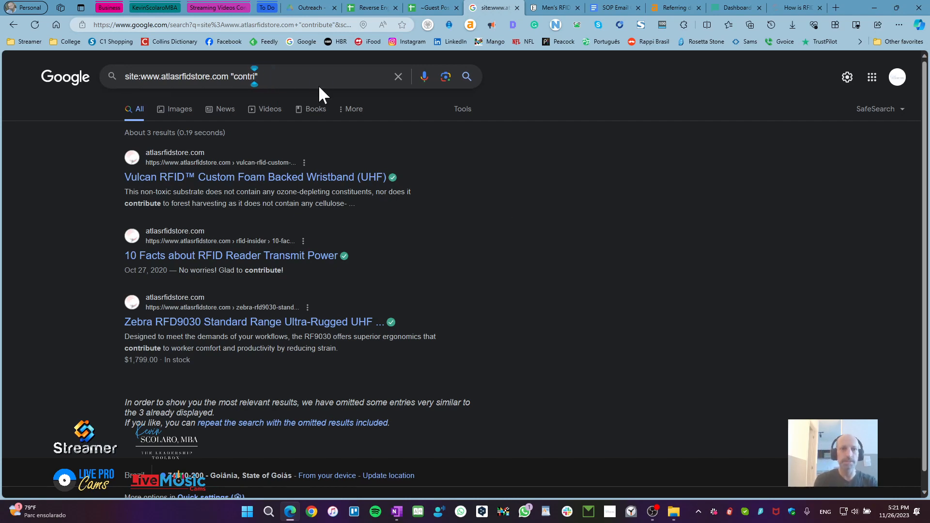
type("submiss")
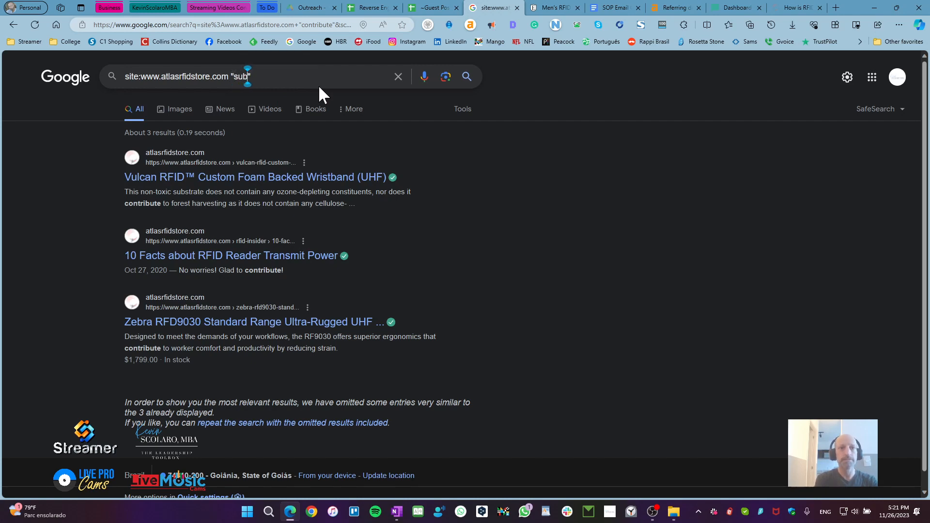
type("ion")
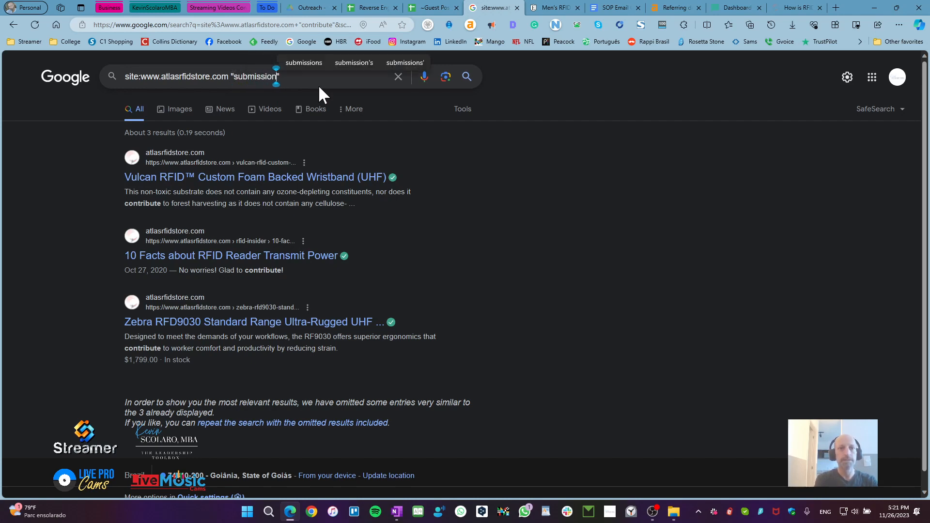
key("Return")
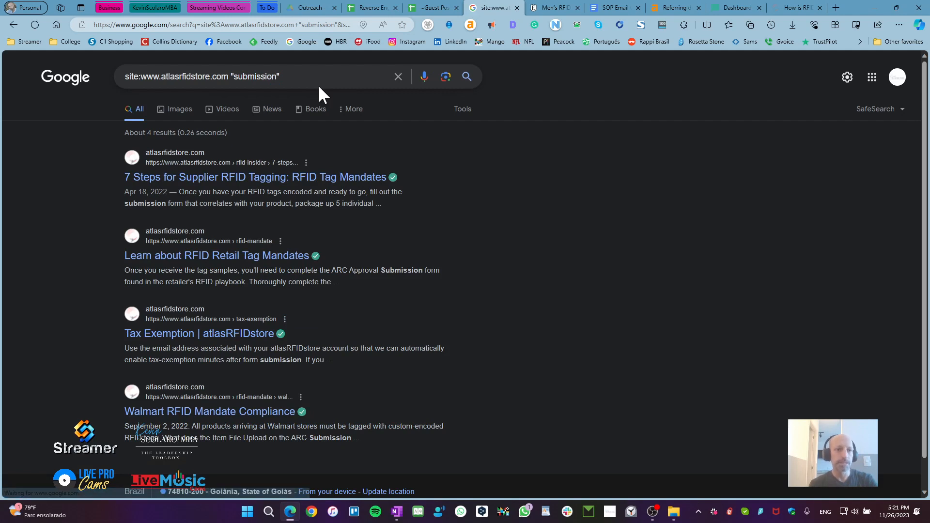
Rerun the site search with the quoted word "submit" and look through the results for guest-post submission pages.
left_click(275, 77)
key("BackSpace")
key("BackSpace")
key("BackSpace")
key("BackSpace")
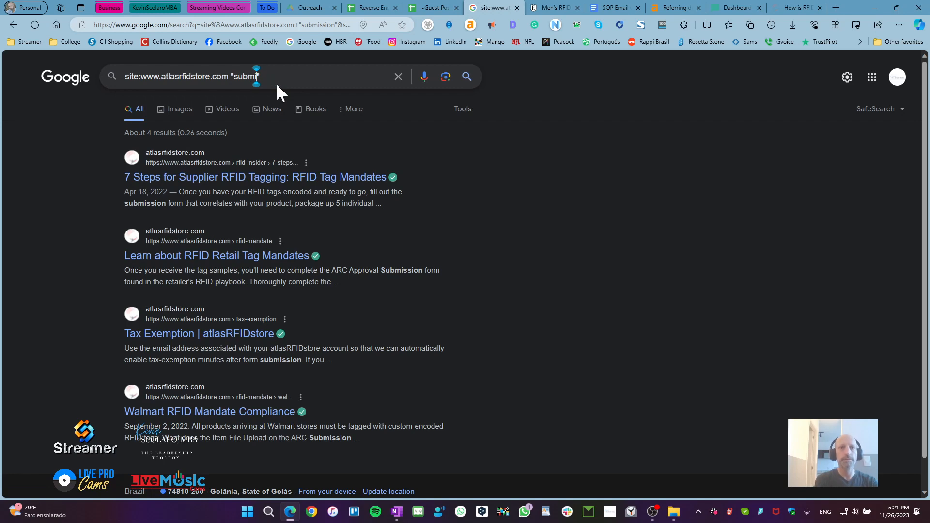
type("it")
key("Return")
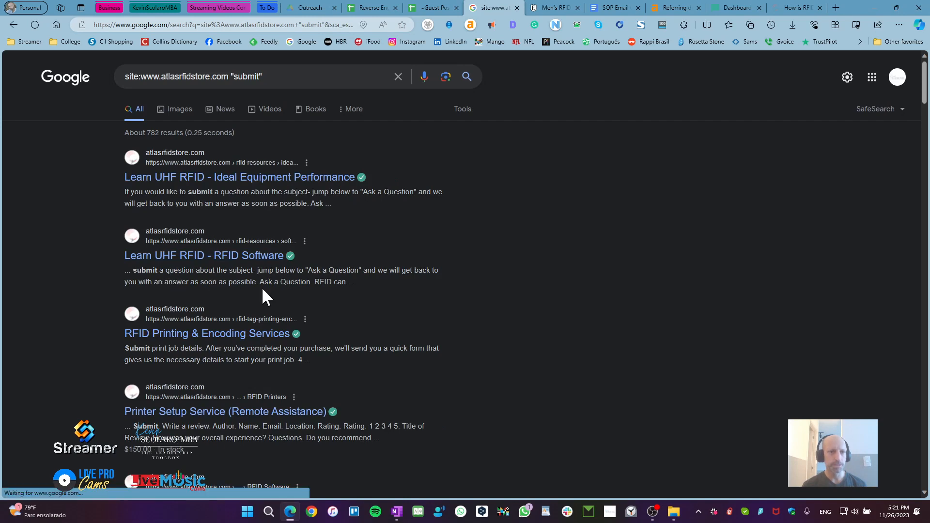
scroll(97, 298, "down", 3)
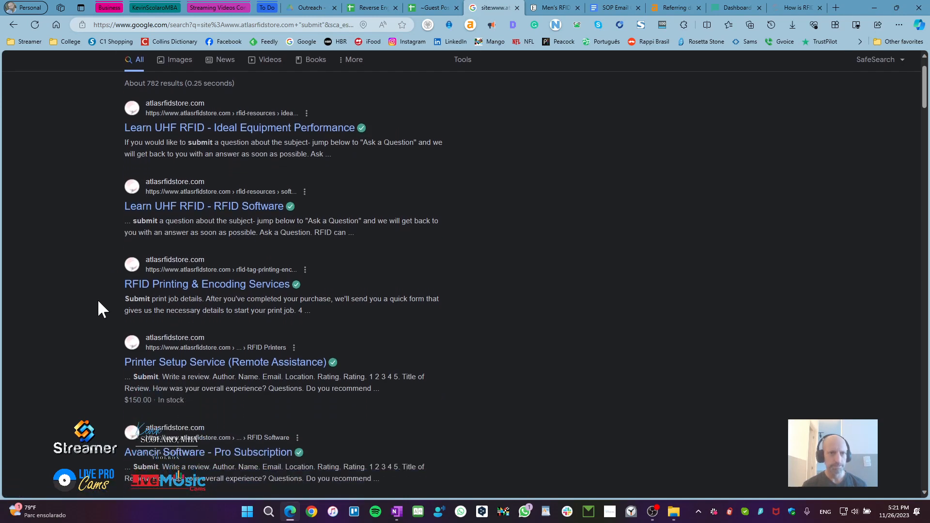
scroll(99, 303, "down", 4)
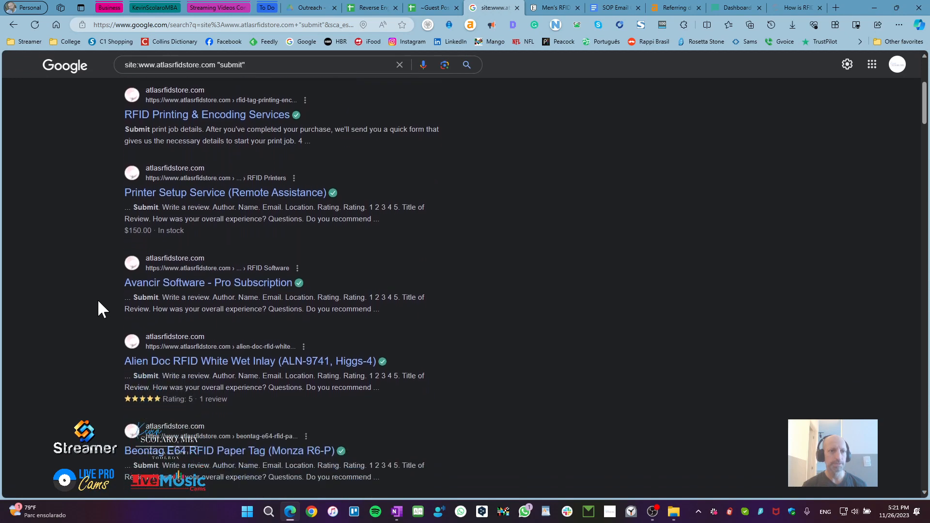
scroll(97, 298, "up", 7)
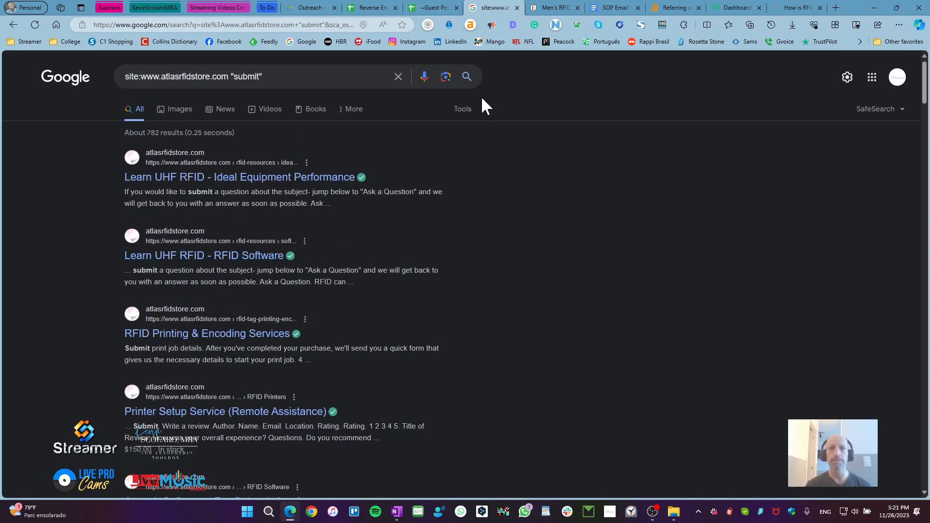
Switch to the Guest Posting Opportunity spreadsheet, open the Atlas RFID Store website from row 2 and select its web address.
left_click(436, 7)
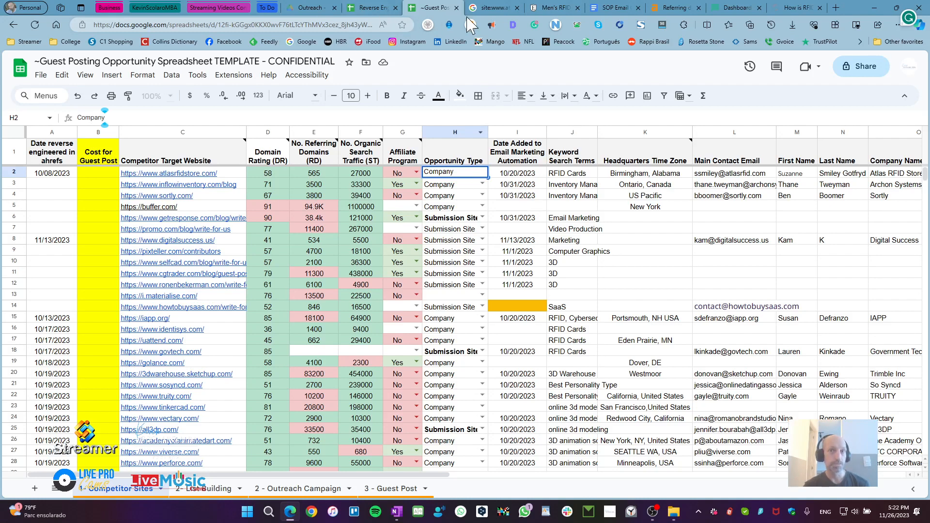
left_click(188, 173)
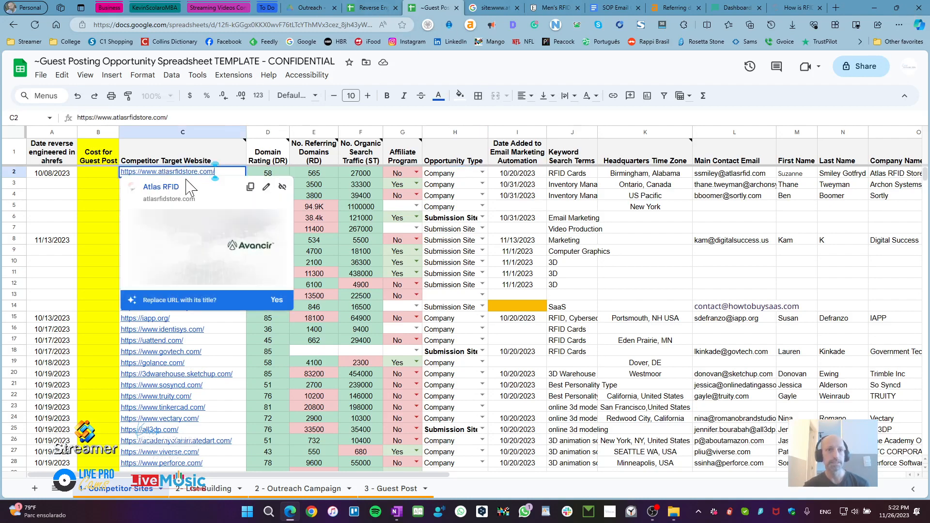
left_click(170, 189)
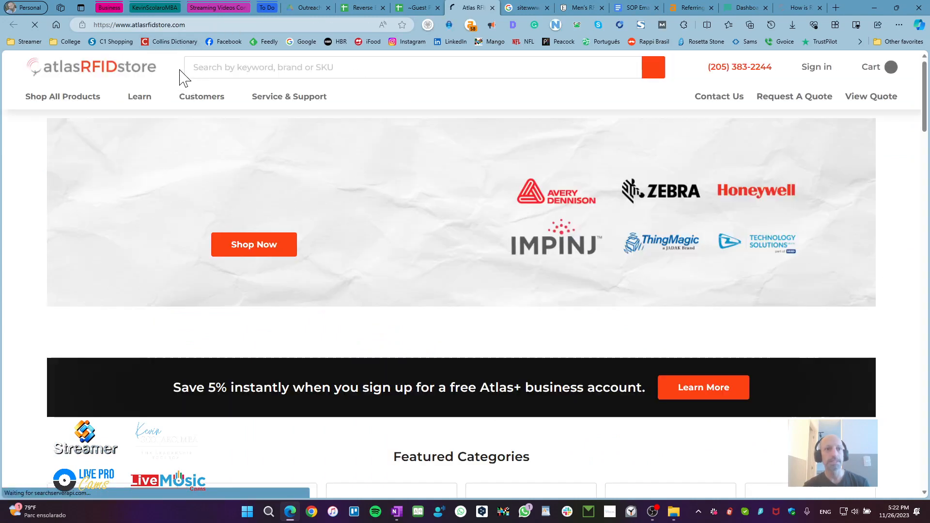
left_click(205, 25)
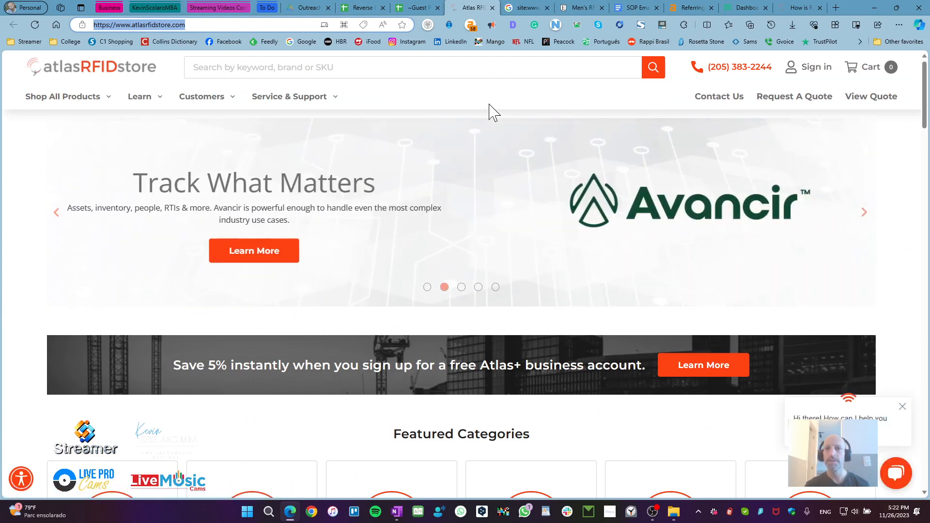
left_click(684, 7)
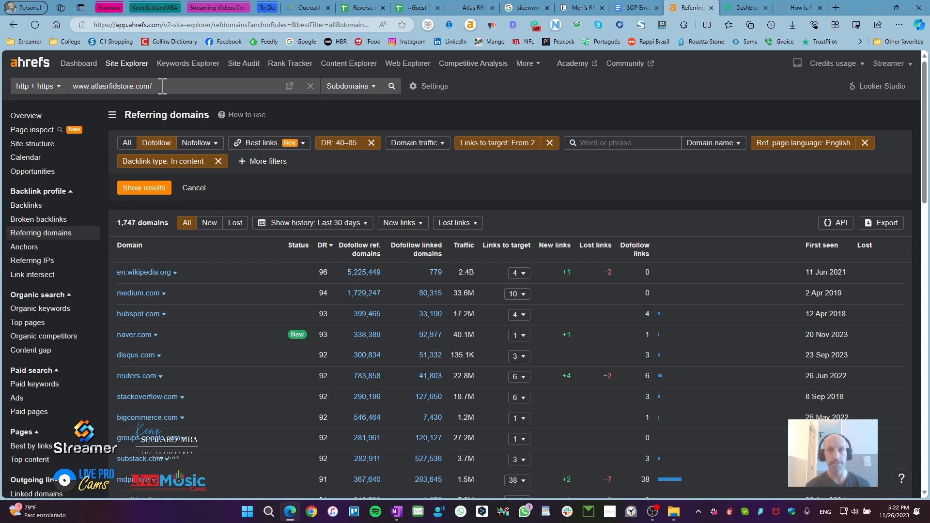
left_click(414, 8)
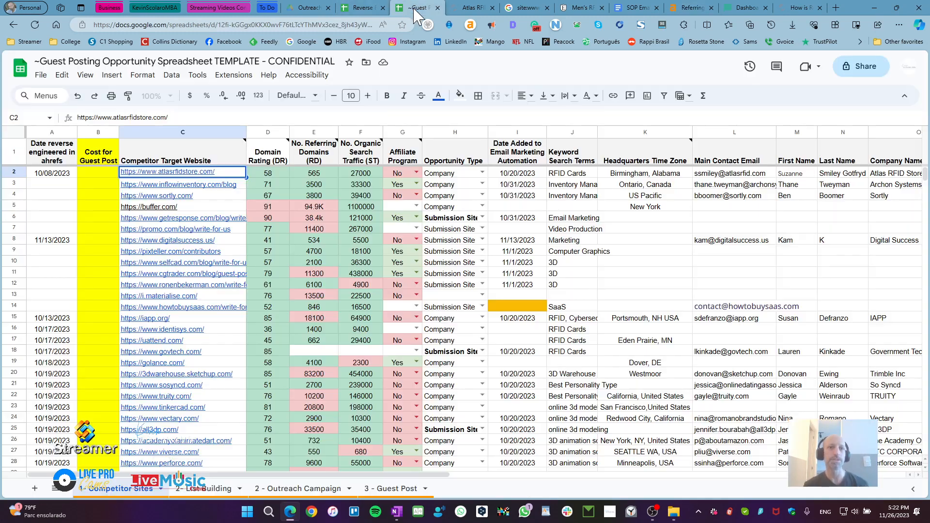
left_click(332, 175)
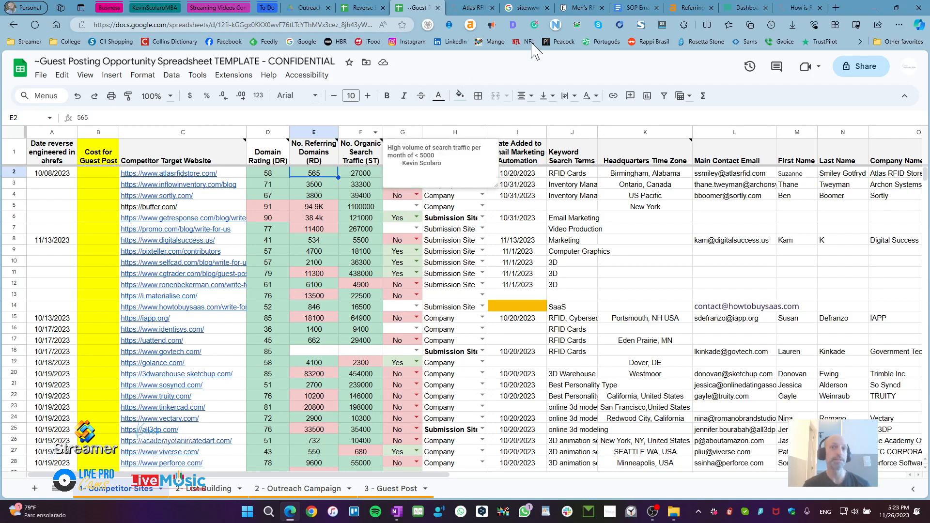
left_click(691, 8)
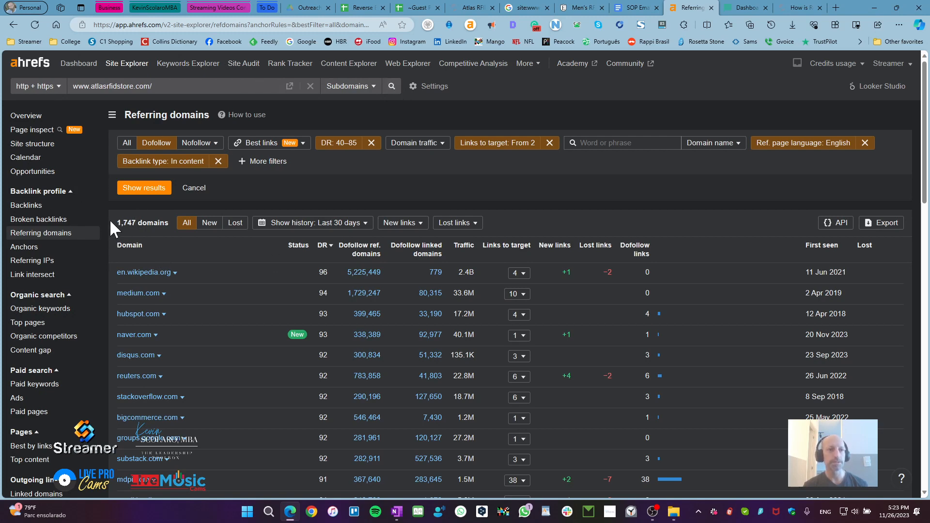
left_click_drag(112, 223, 168, 225)
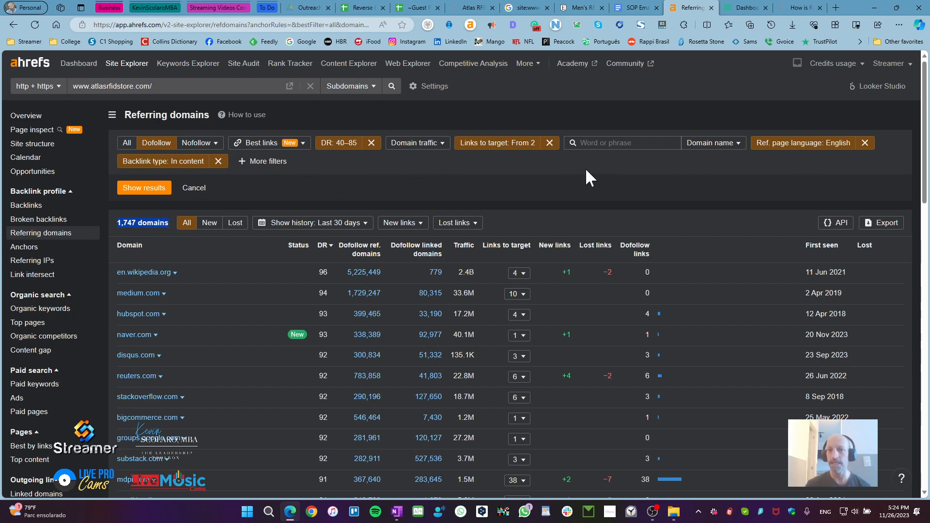
Switch to the SOP Email Outreach Process Checklist and review the "Reverse Engineering Guest Post Opportunities (RE)" section.
left_click(632, 7)
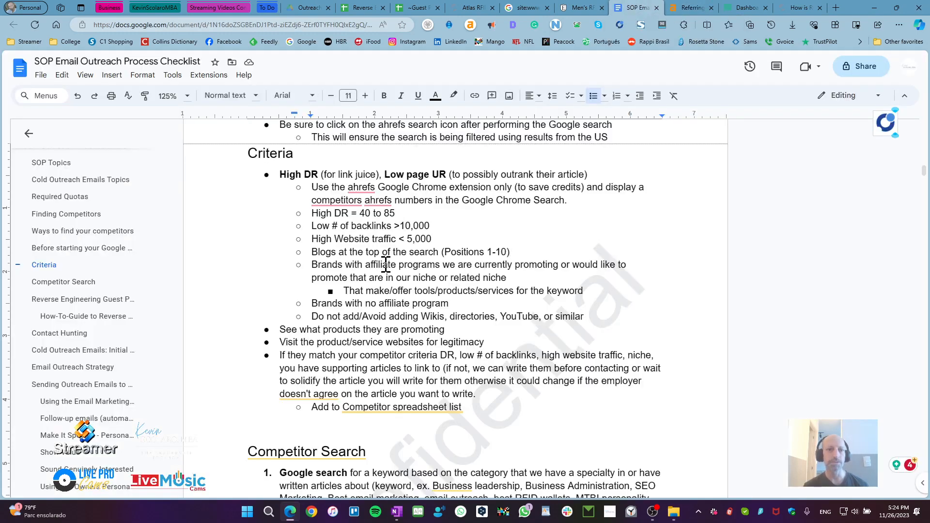
scroll(266, 322, "down", 10)
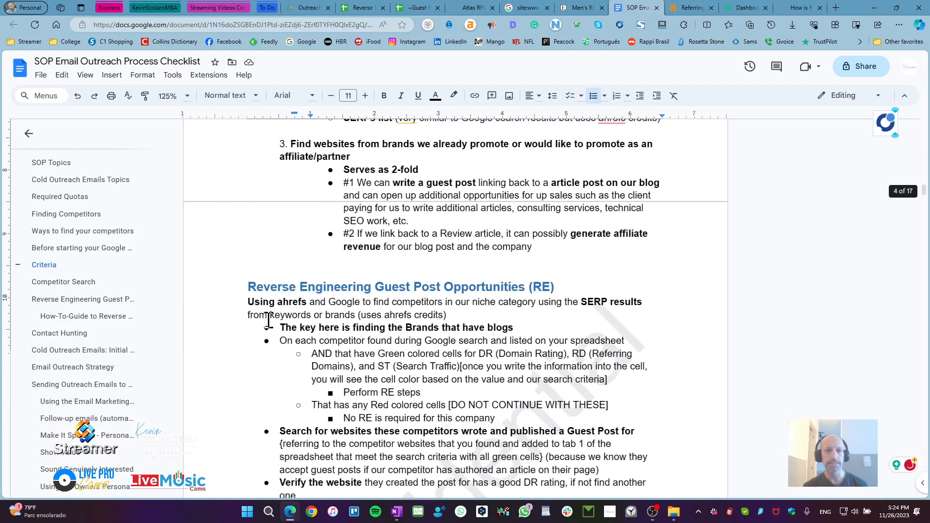
scroll(268, 321, "down", 3)
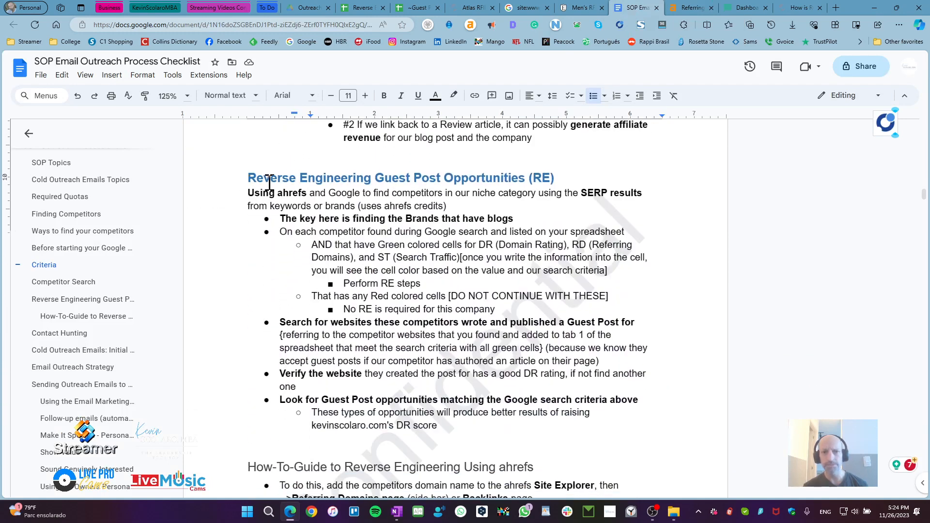
left_click_drag(268, 182, 441, 172)
left_click(270, 221)
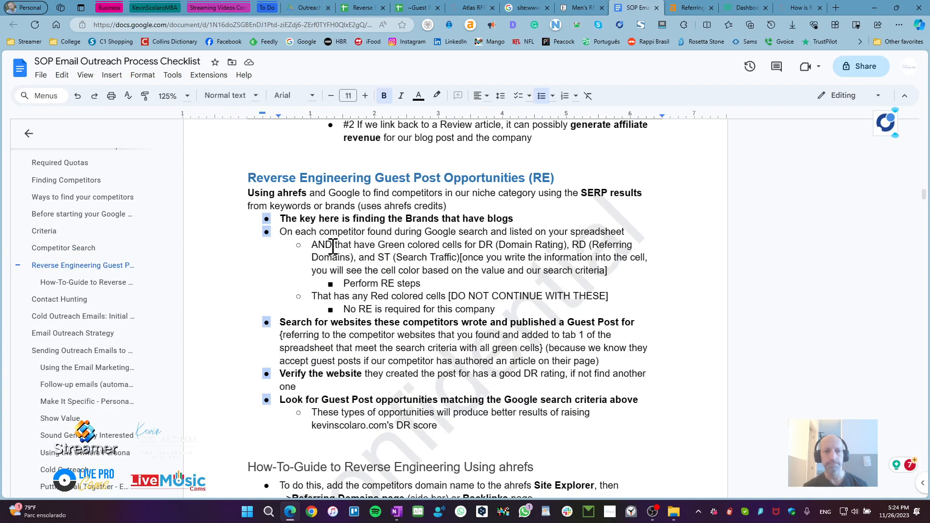
Review the "How-To-Guide to Reverse Engineering Using ahrefs" section, highlighting the Referring Domains page entry and the recommended filter list.
left_click(310, 261)
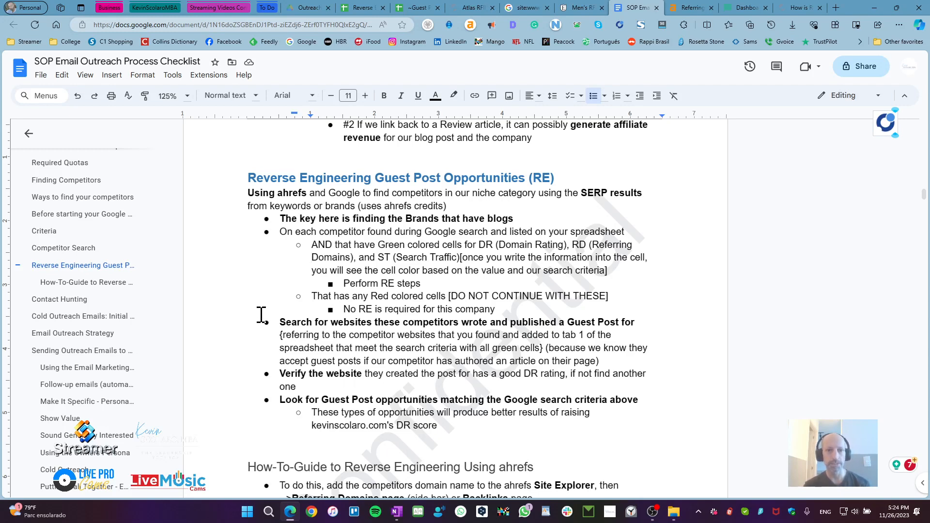
scroll(266, 315, "down", 3)
scroll(265, 315, "down", 3)
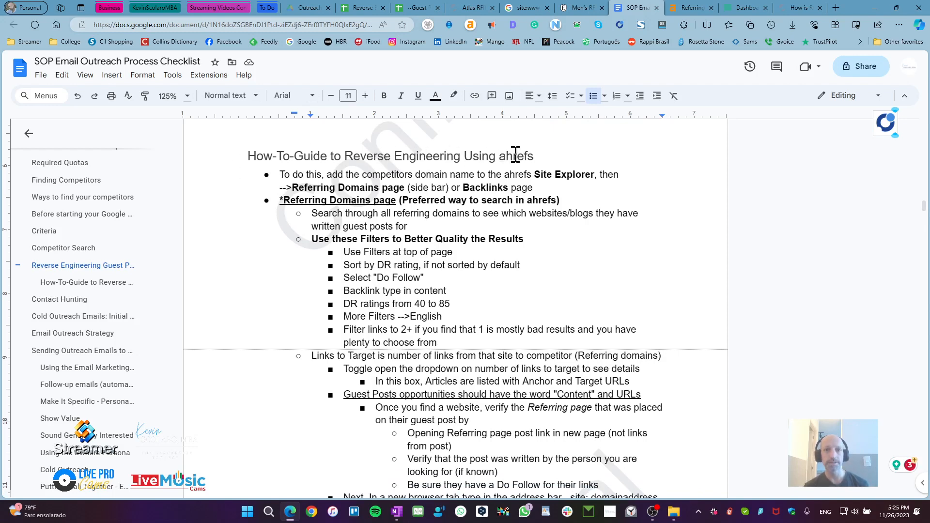
left_click_drag(552, 156, 483, 156)
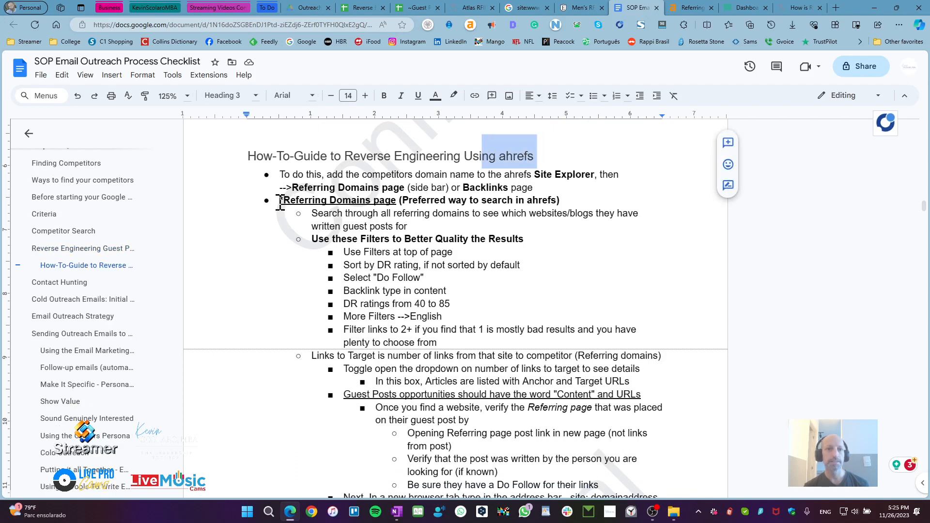
left_click_drag(279, 200, 396, 200)
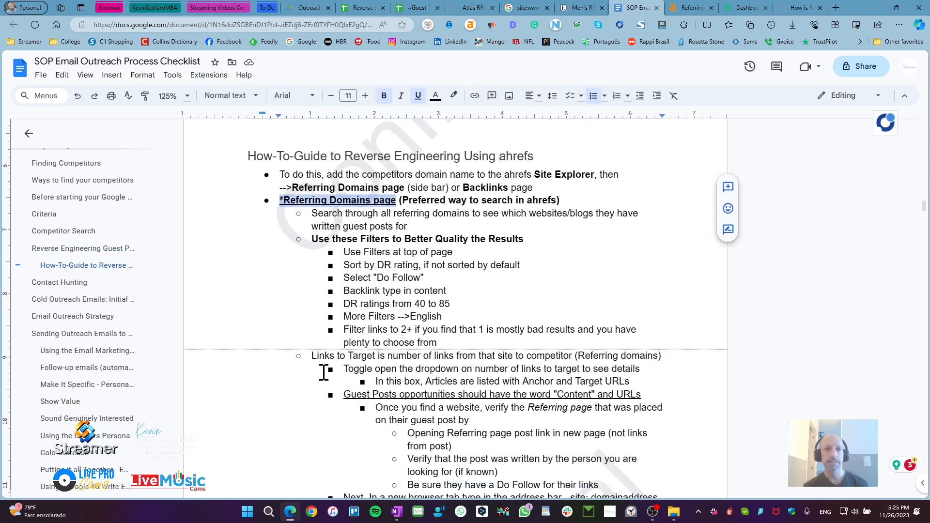
left_click_drag(344, 252, 464, 314)
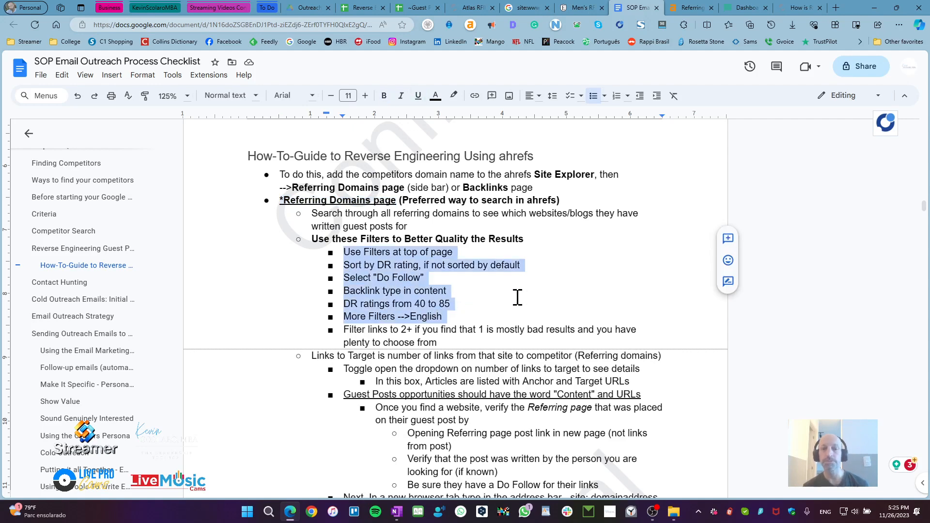
left_click(691, 7)
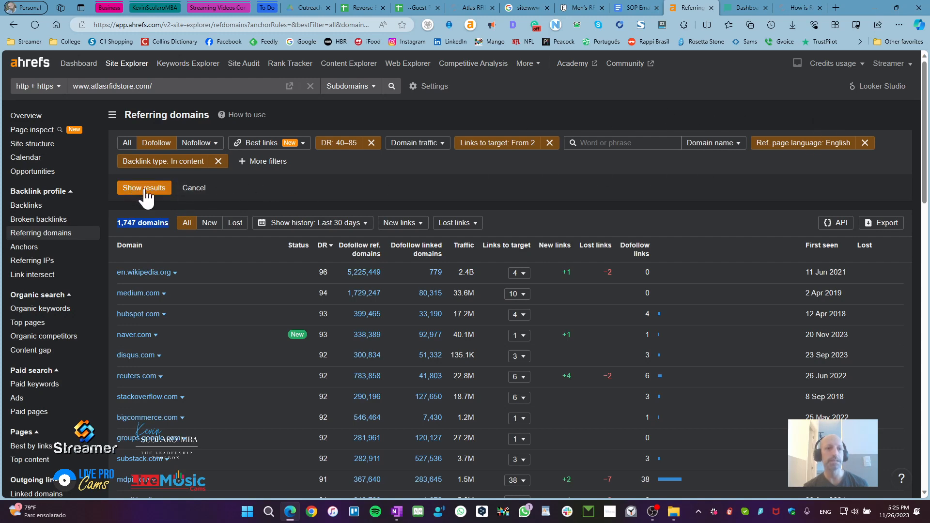
left_click(188, 189)
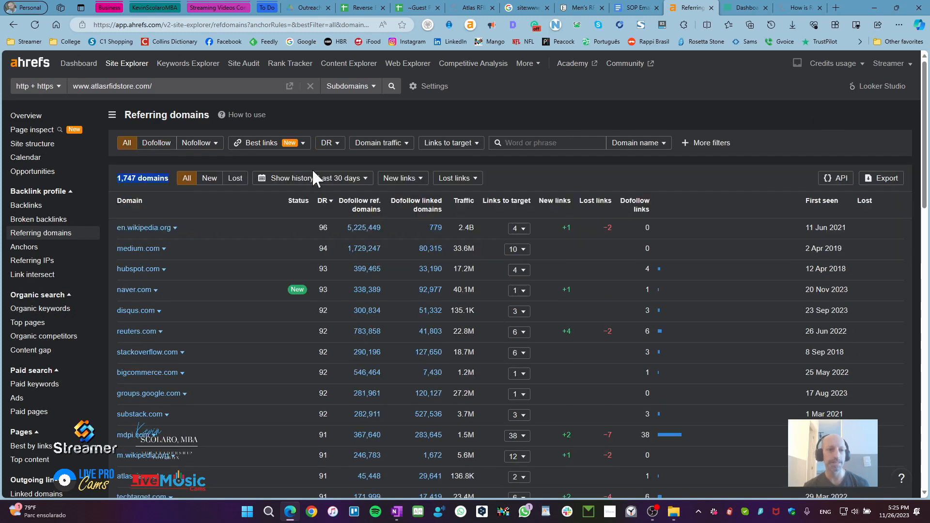
left_click(13, 24)
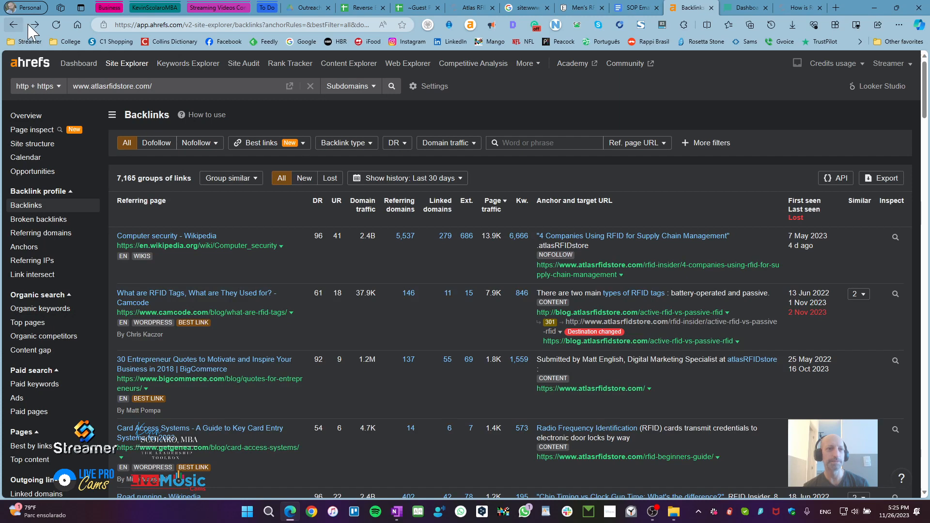
left_click(16, 25)
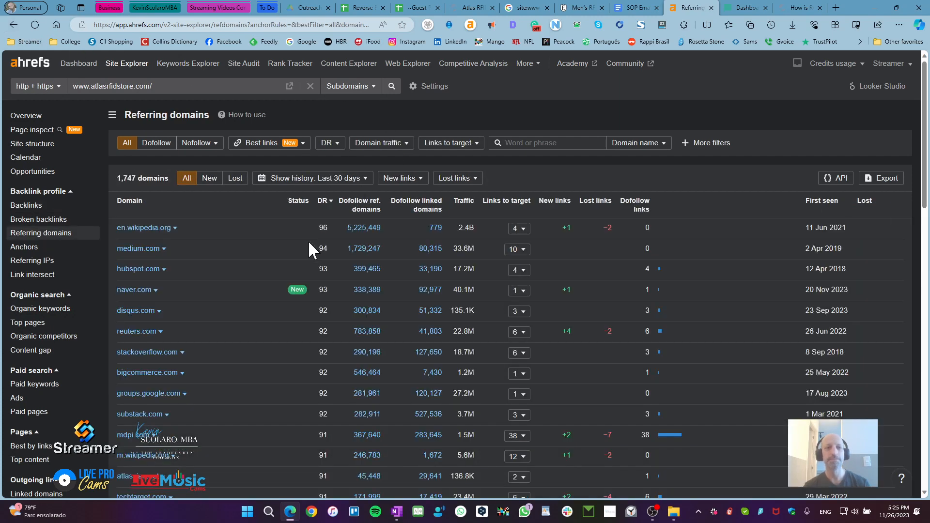
Read the SOP instruction on sorting by DR rating and compare it with the ahrefs Referring domains report.
left_click(633, 8)
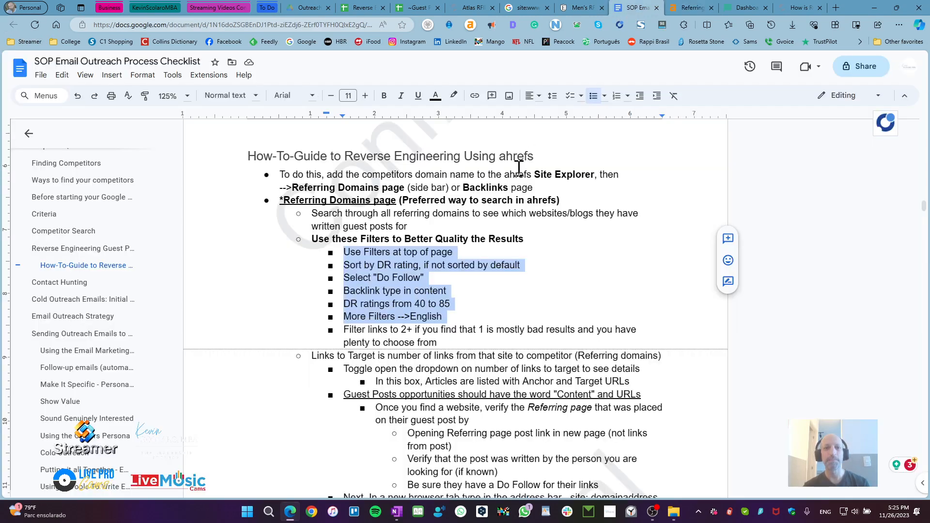
left_click(390, 264)
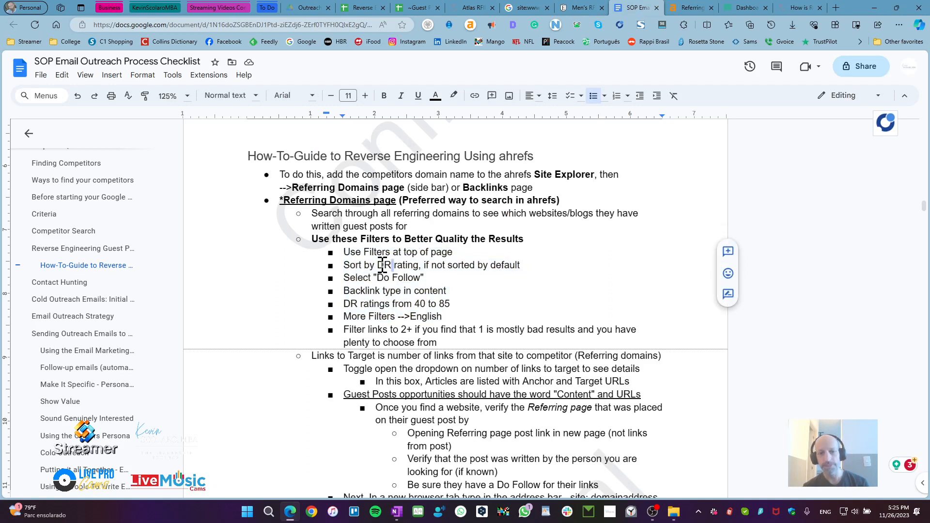
left_click_drag(382, 265, 508, 266)
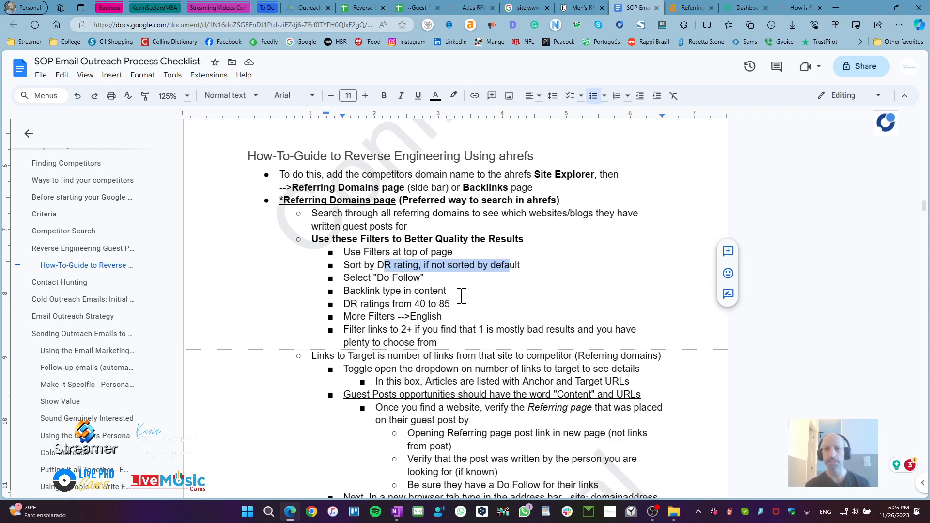
left_click(692, 7)
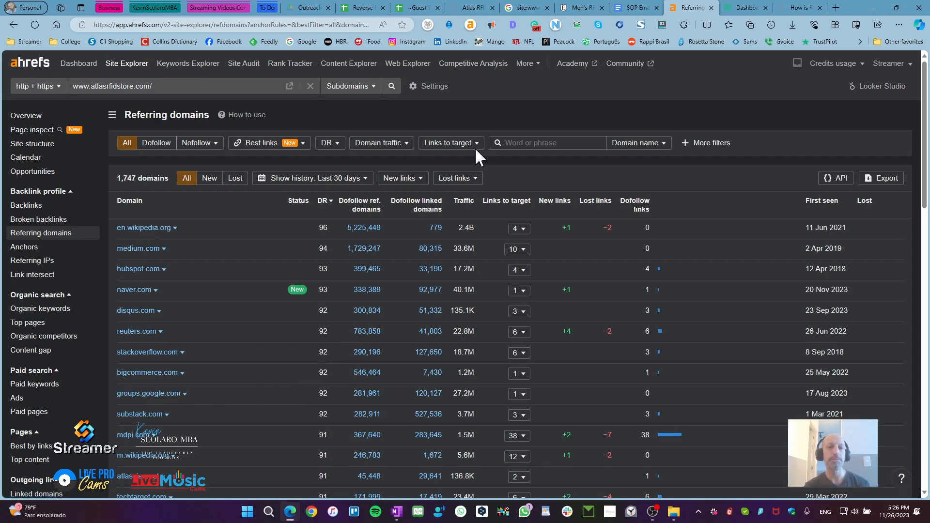
Check the "Do Follow" instruction in the SOP and set the ahrefs Referring domains link filter to Dofollow.
left_click(635, 7)
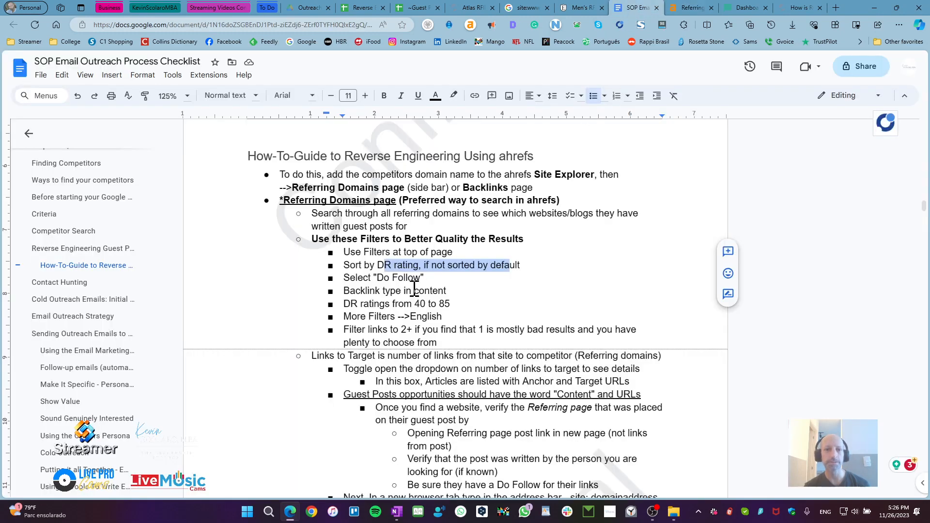
left_click_drag(383, 278, 446, 277)
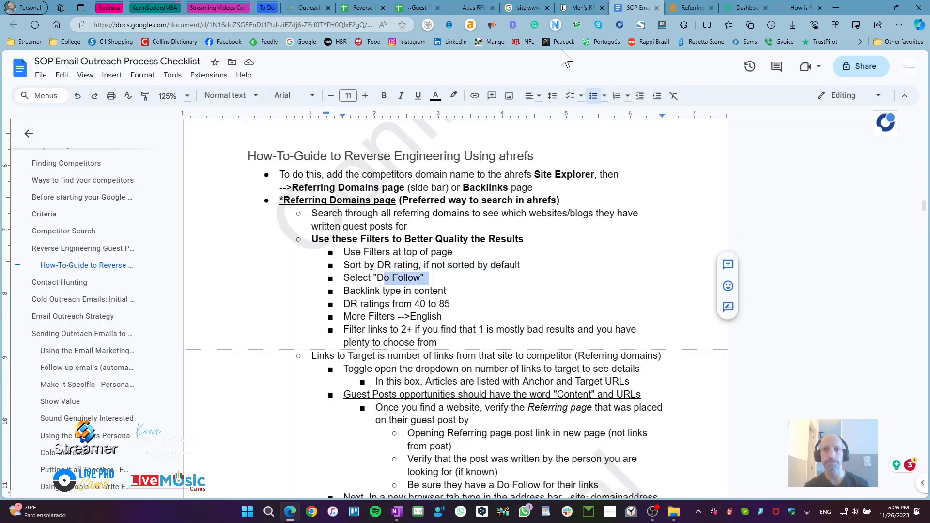
left_click(688, 8)
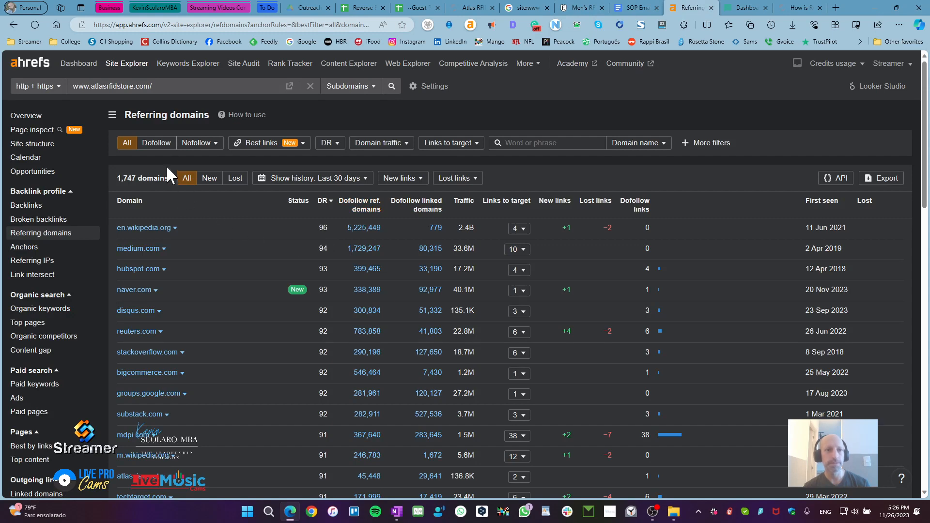
left_click(153, 143)
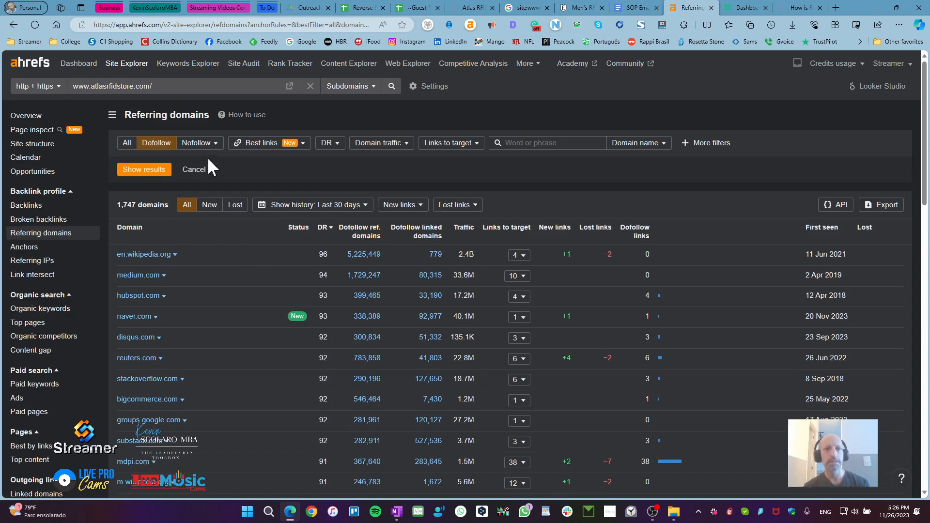
Check the backlink type instruction in the SOP and add a Backlink type filter of In content to the ahrefs report.
key("ctrl+shift+Tab")
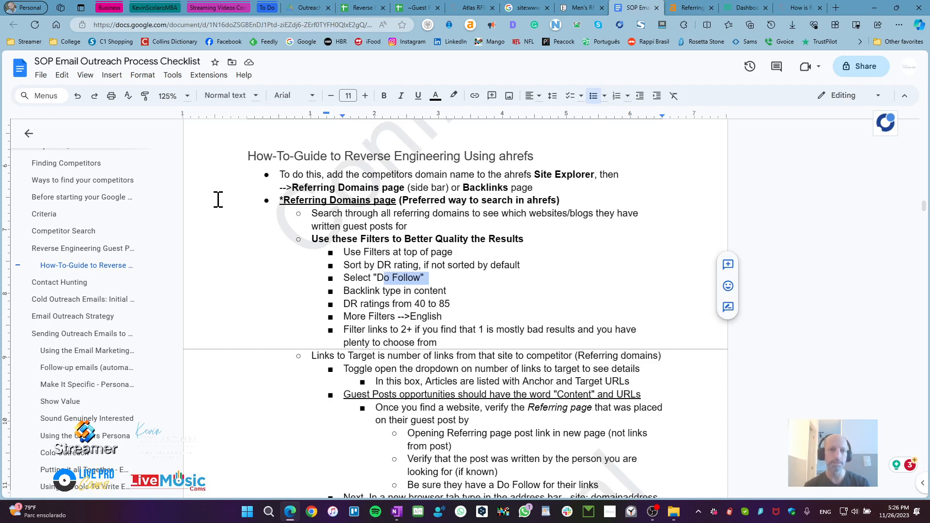
left_click_drag(351, 291, 449, 292)
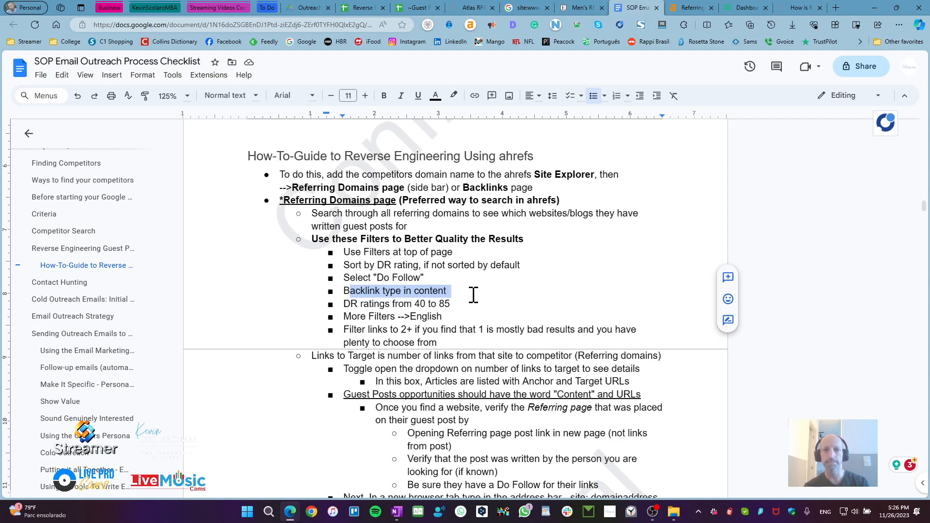
key("ctrl+Tab")
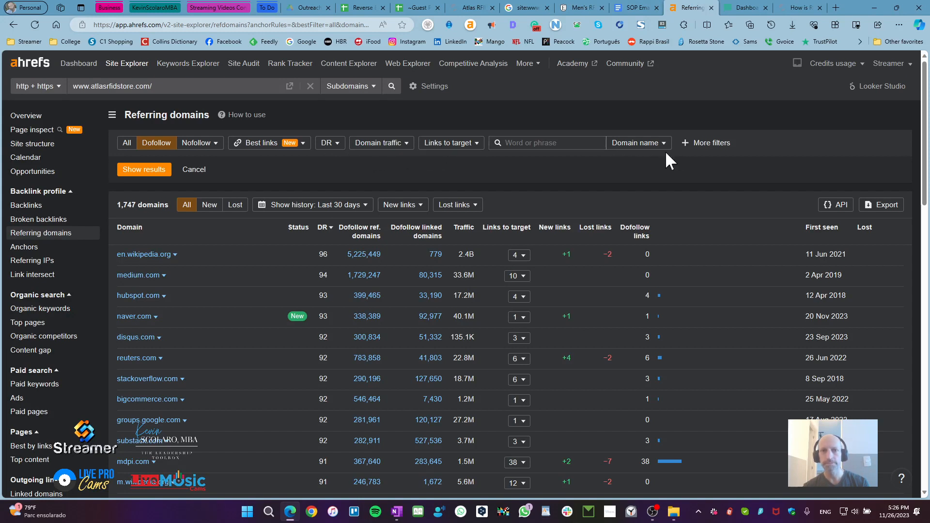
left_click(701, 154)
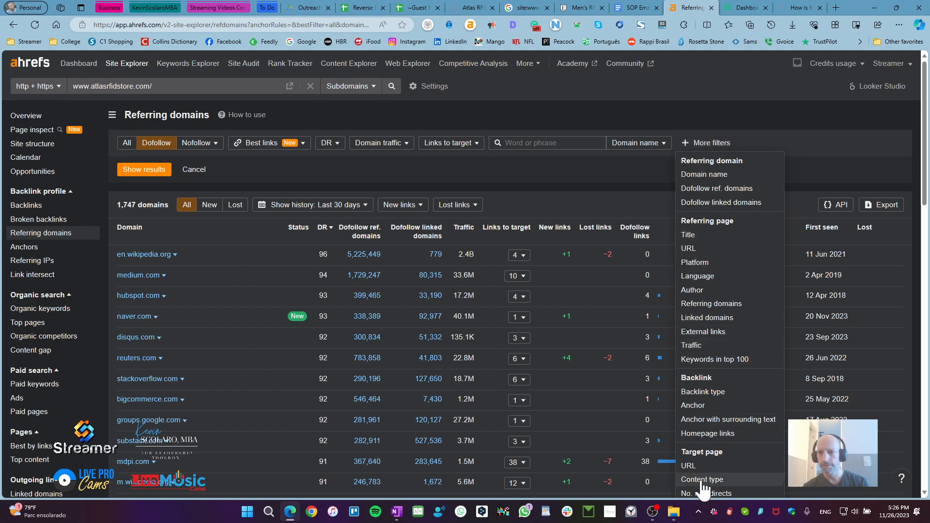
scroll(721, 431, "down", 2)
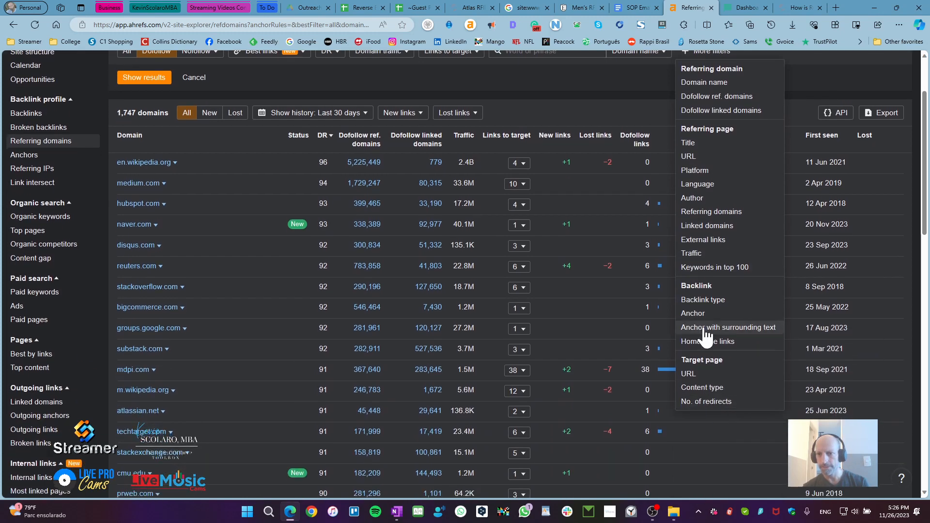
left_click(711, 300)
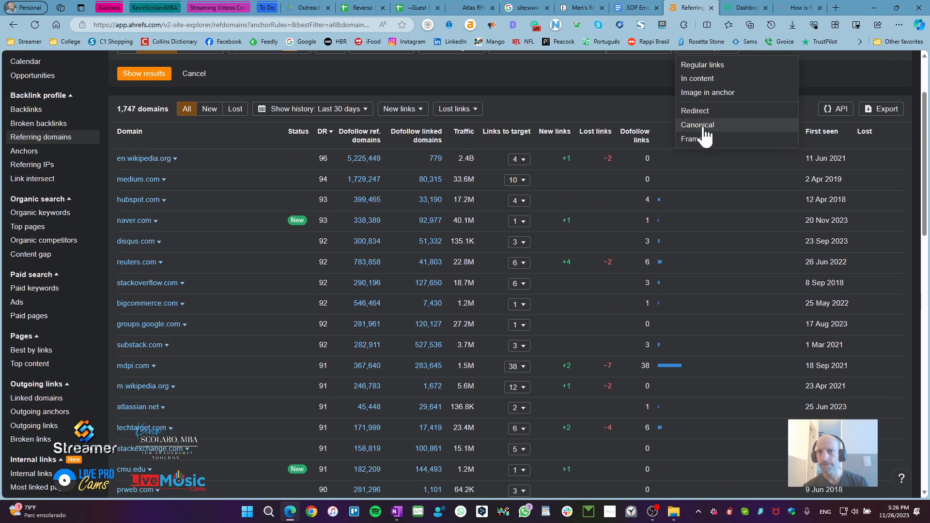
left_click(705, 79)
scroll(697, 220, "up", 2)
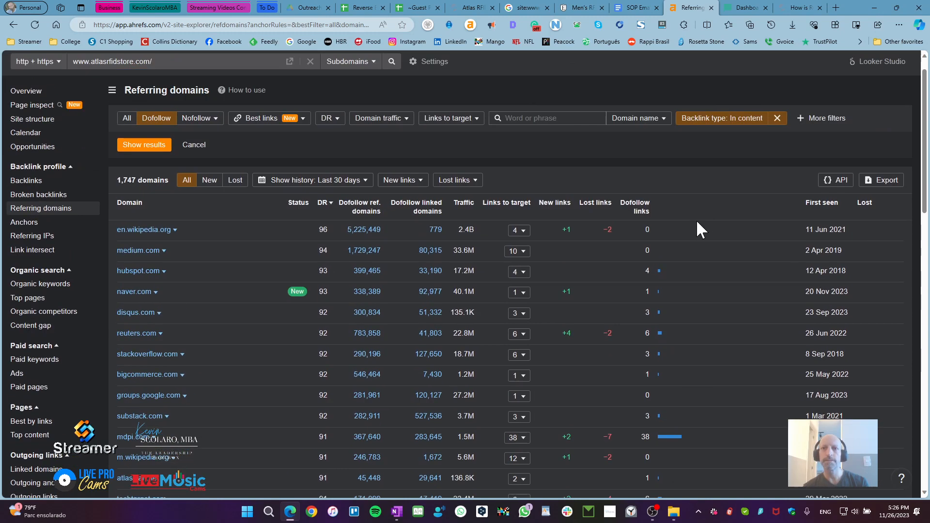
scroll(696, 220, "up", 1)
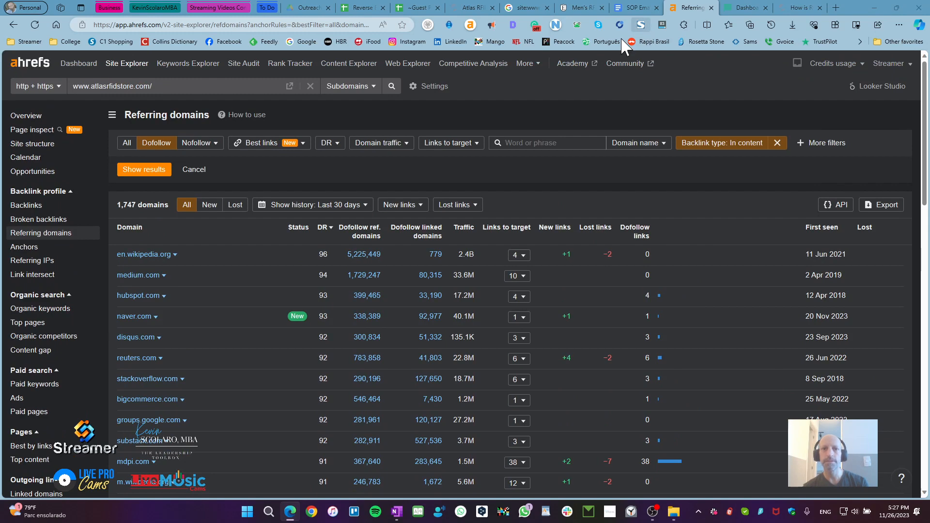
Check the DR ratings instruction in the SOP and set the ahrefs DR filter to a range of 40 to 85.
left_click(636, 8)
left_click_drag(373, 304, 457, 304)
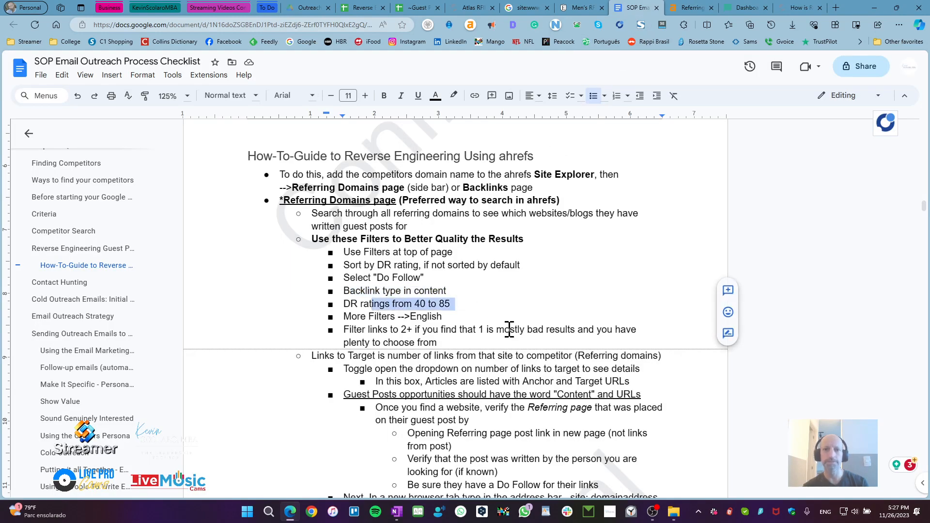
key("ctrl+Tab")
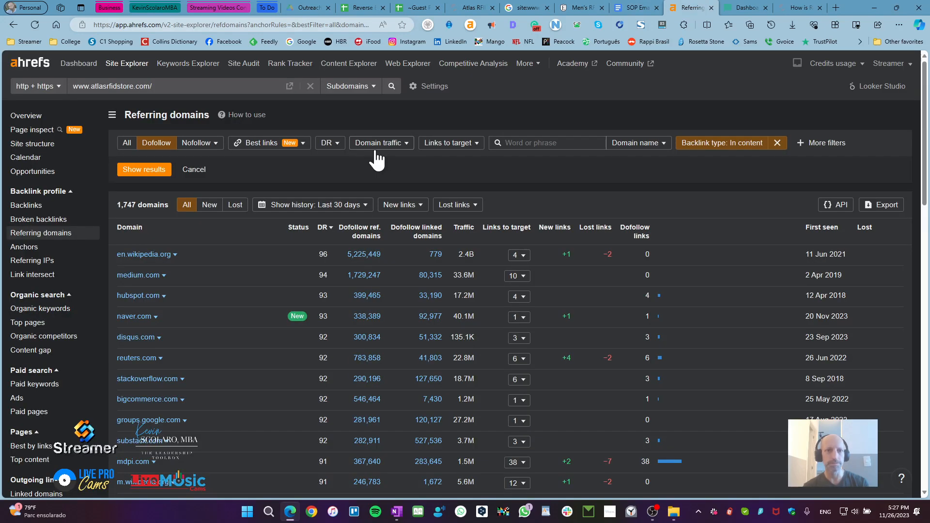
left_click(329, 143)
type("40")
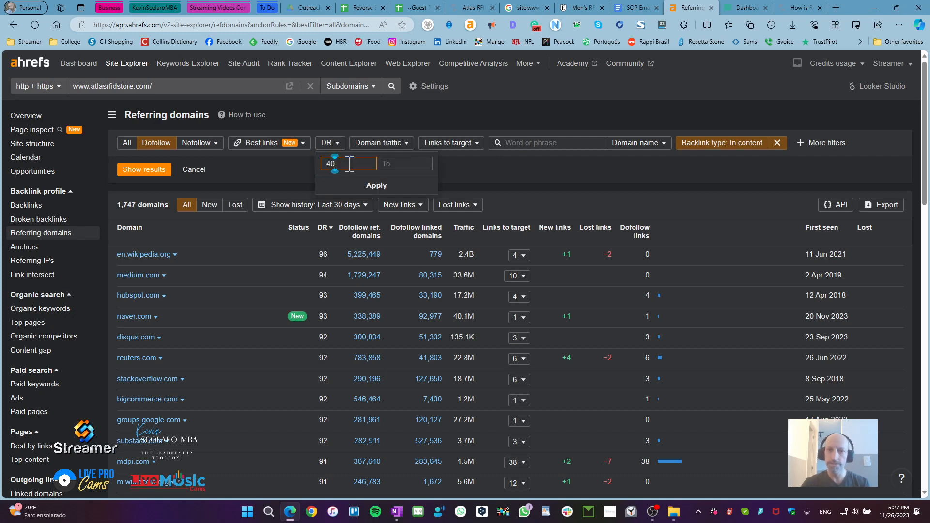
left_click(405, 165)
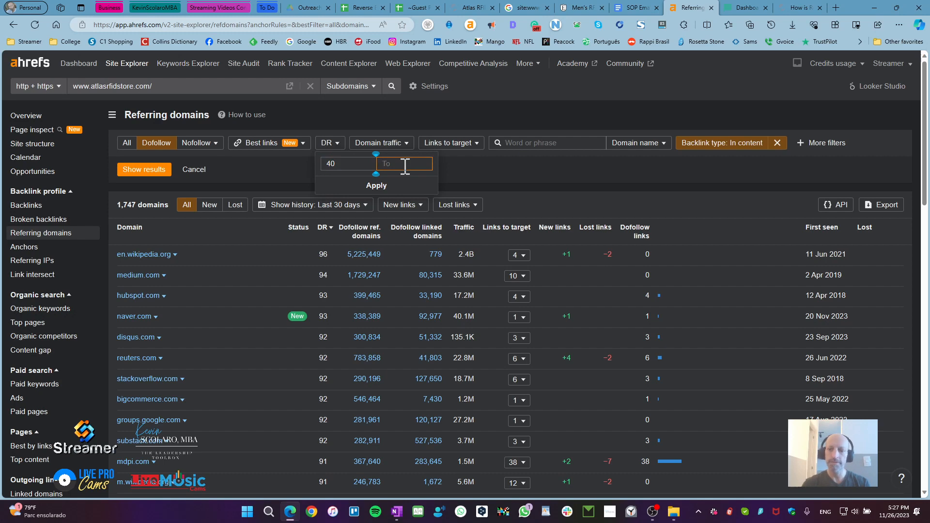
type("85")
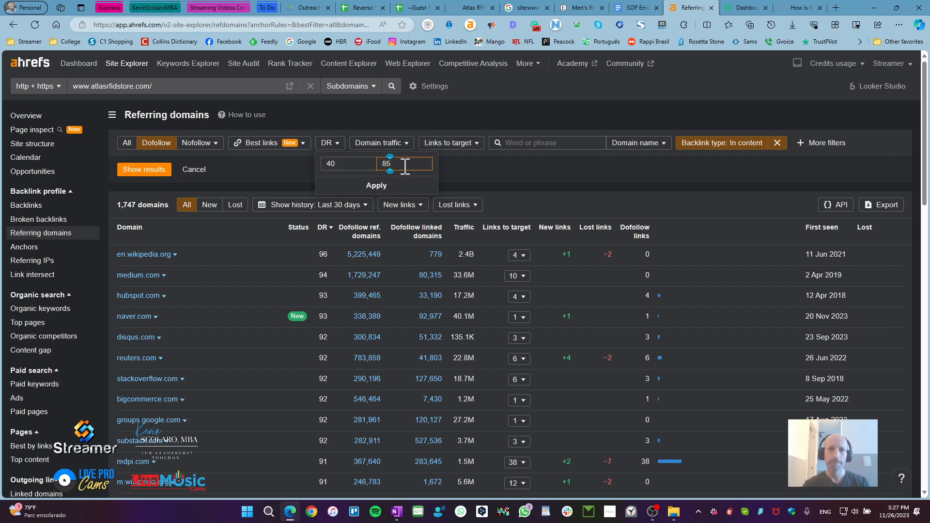
left_click(415, 194)
Check the SOP's language instruction, add a referring page language filter of English in ahrefs, and return to the SOP checklist.
key("ctrl+shift+Tab")
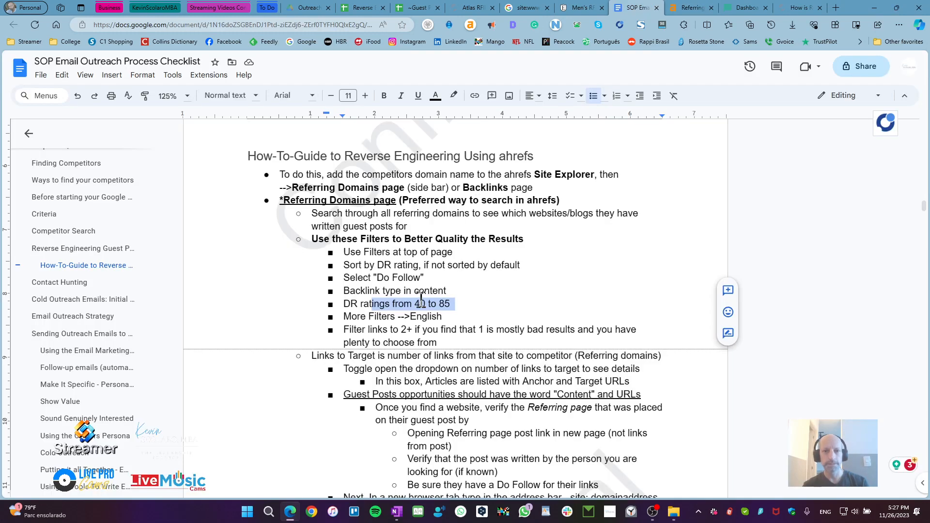
left_click_drag(357, 318, 441, 316)
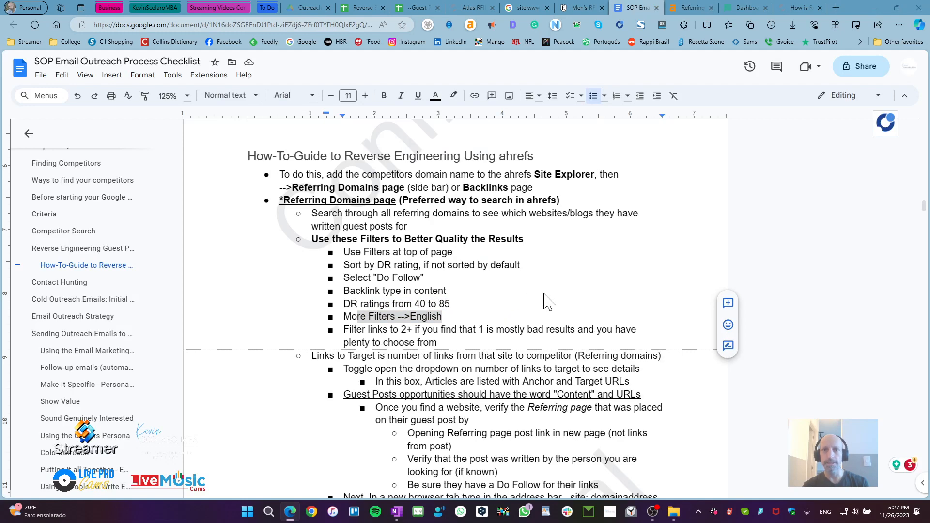
key("ctrl+Tab")
left_click(861, 144)
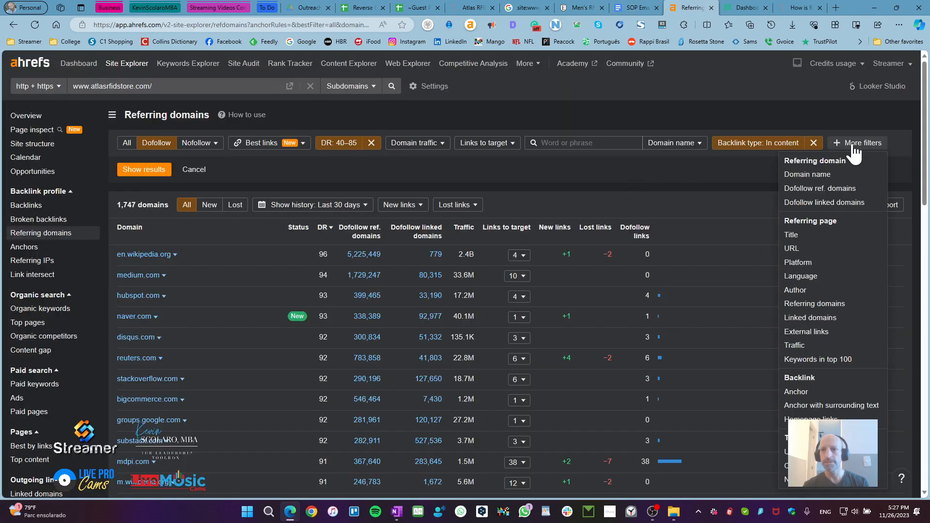
left_click(808, 276)
left_click(130, 179)
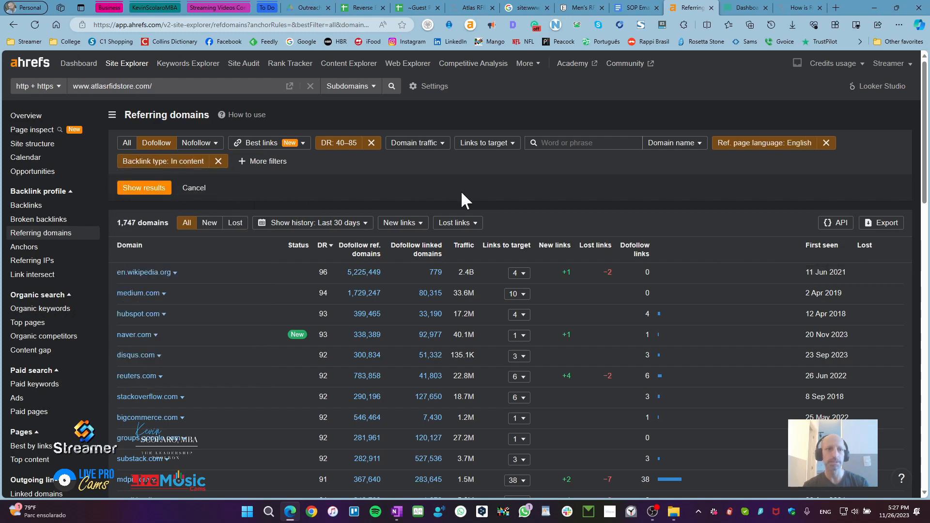
key("ctrl+shift+Tab")
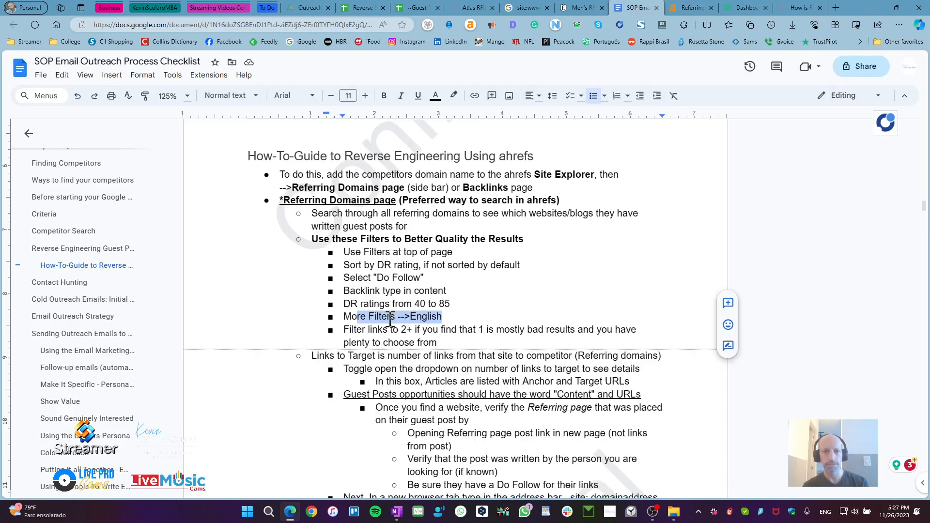
Check the SOP's instruction on filtering links to 2+ and set the ahrefs Links to target filter to start from 2.
left_click_drag(345, 330, 438, 330)
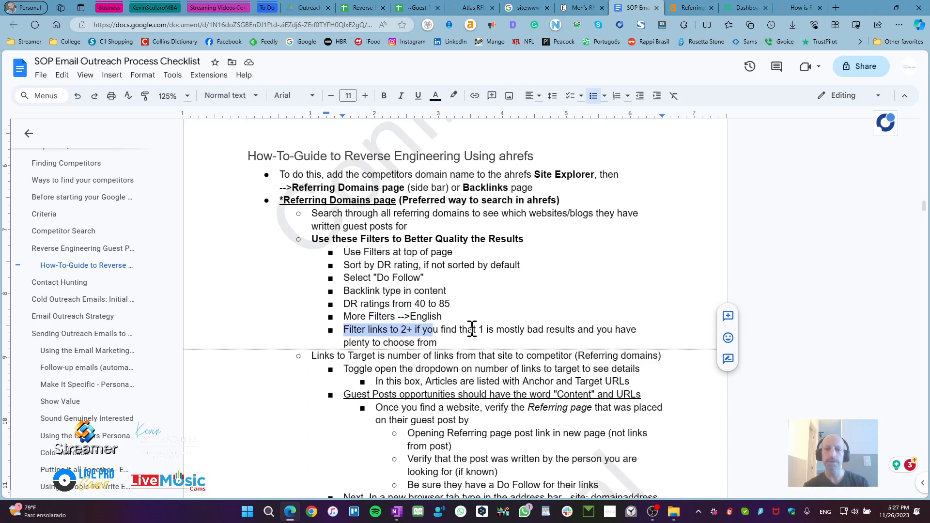
left_click_drag(474, 329, 490, 330)
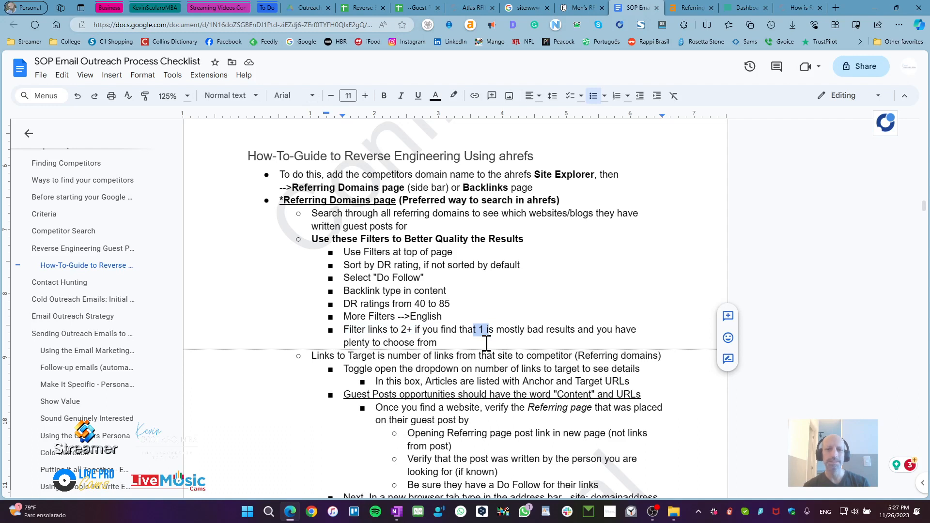
left_click(444, 343)
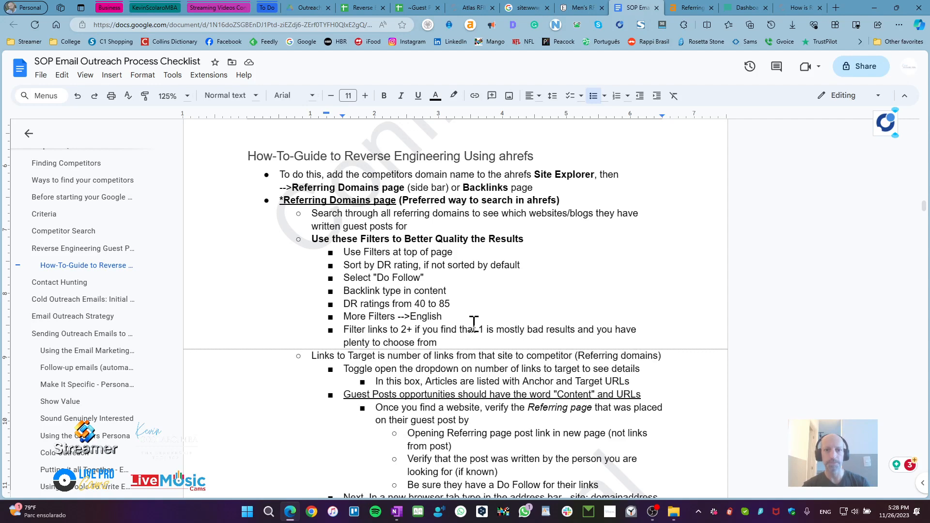
key("ctrl+Tab")
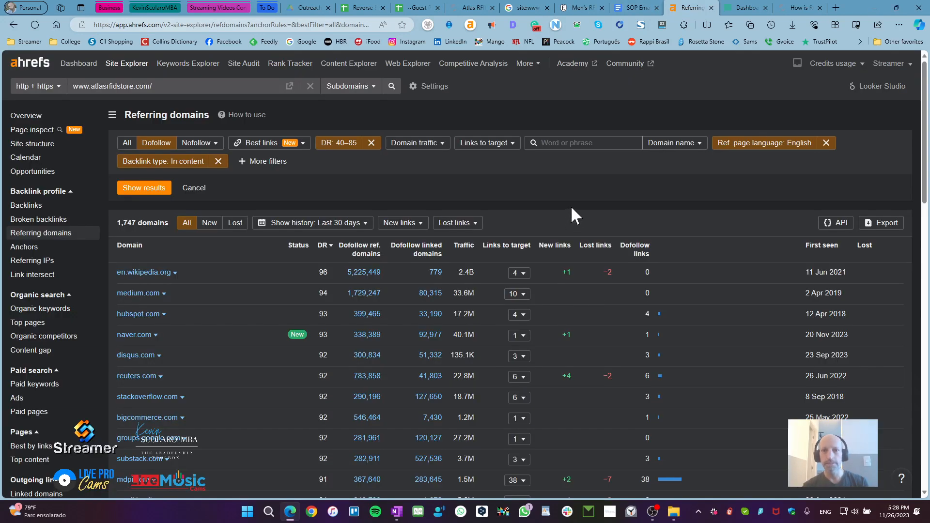
left_click(505, 143)
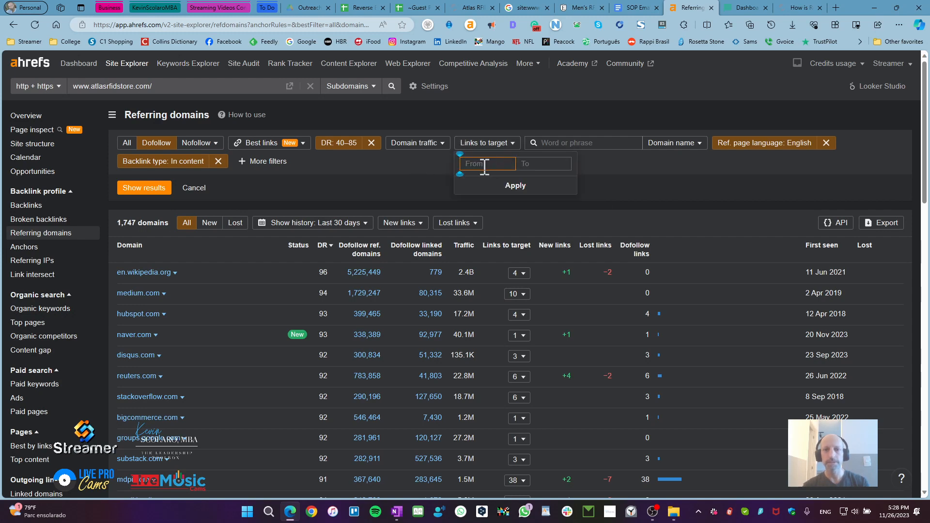
type("2")
left_click(514, 186)
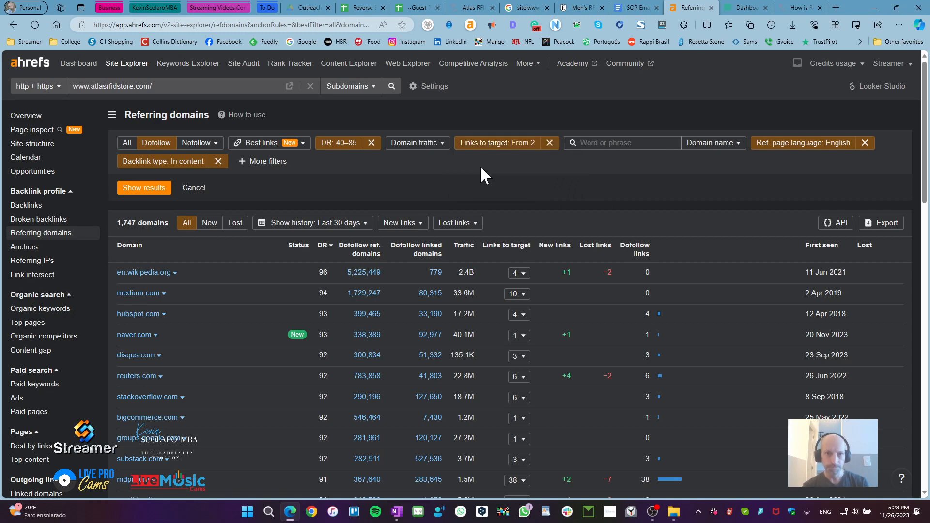
Review the SOP's list of quality filters and show the ahrefs referring domains results with all chosen filters applied.
key("ctrl+shift+Tab")
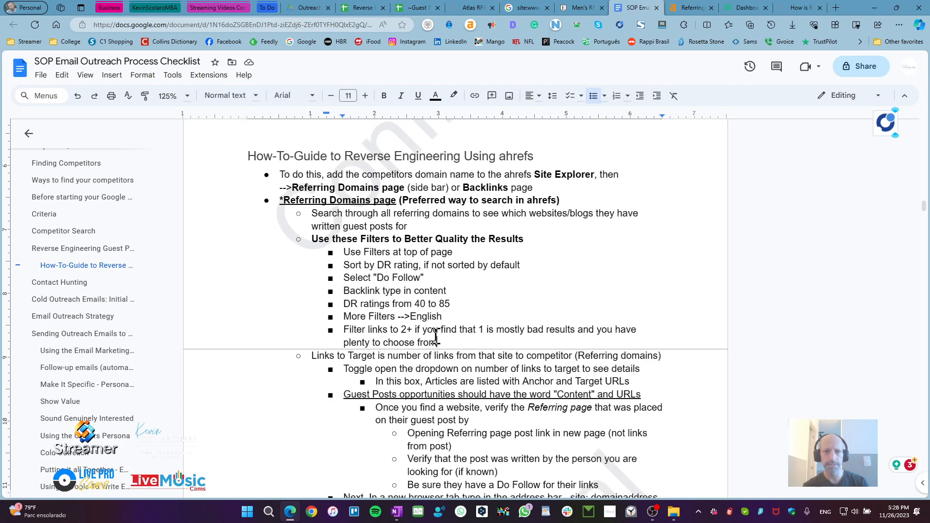
left_click_drag(439, 342, 342, 266)
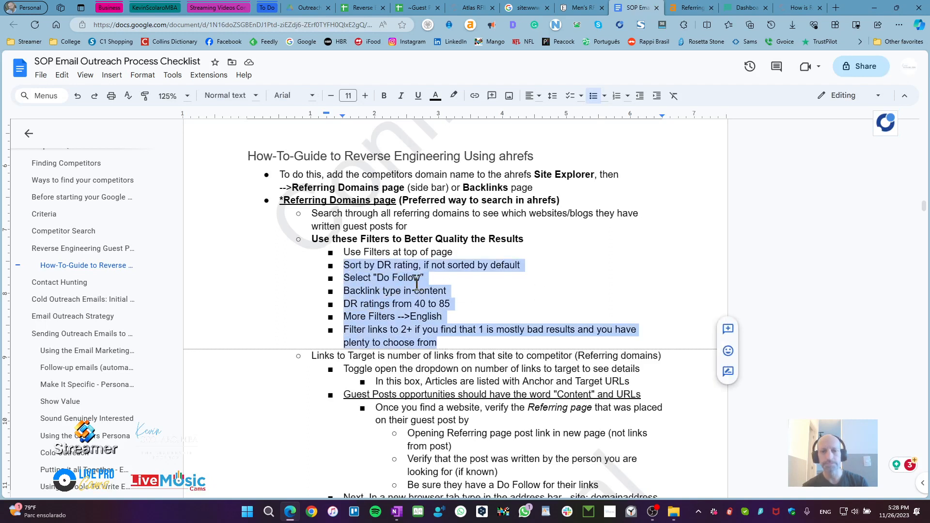
left_click(557, 249)
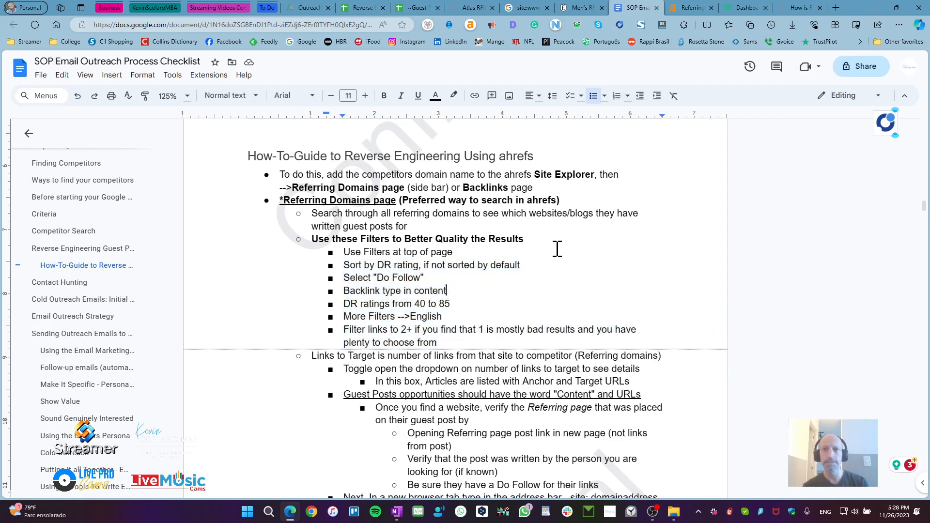
left_click(690, 7)
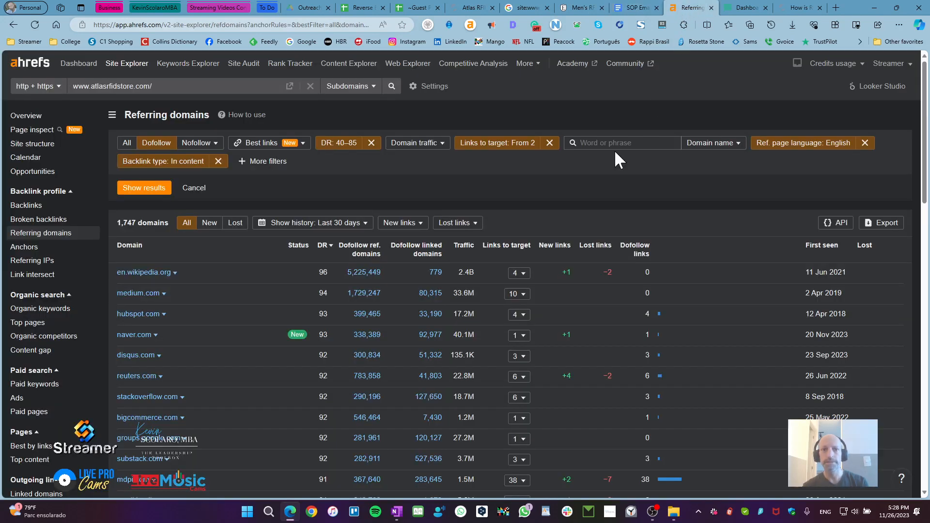
left_click(141, 189)
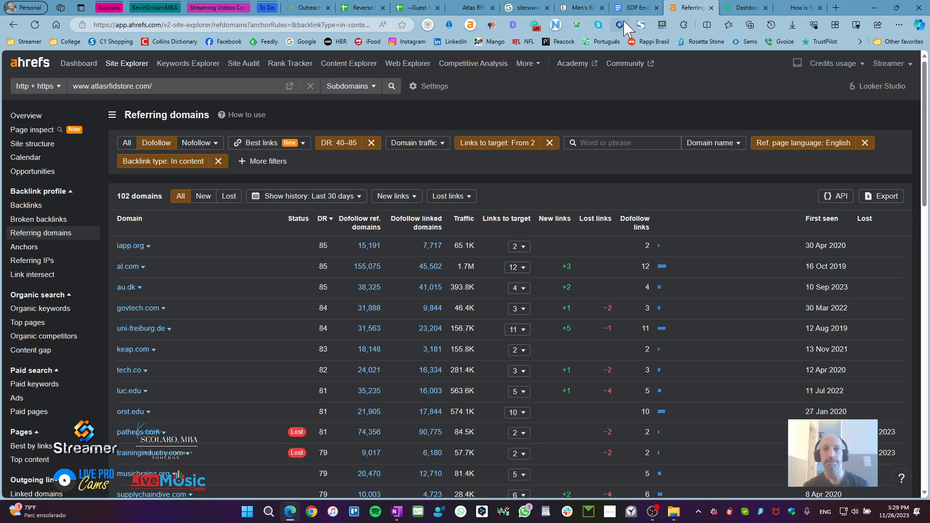
left_click(416, 9)
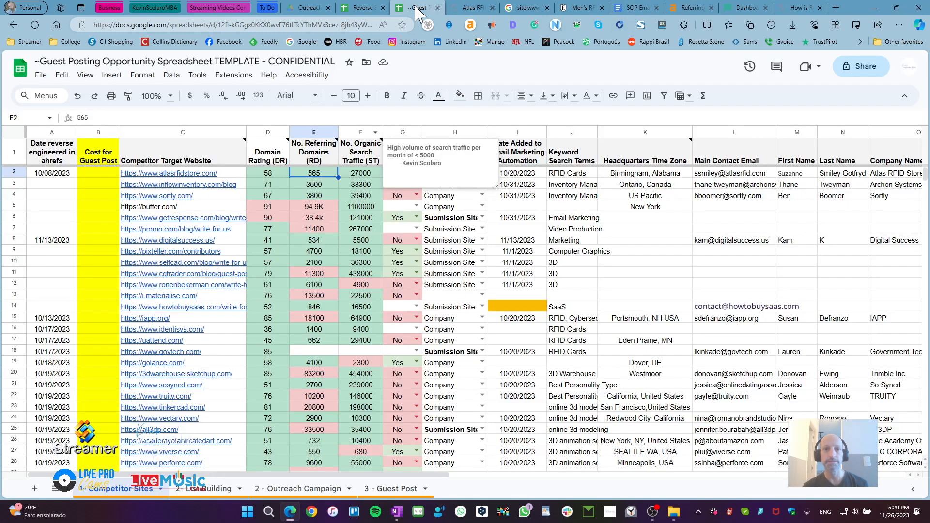
left_click(542, 175)
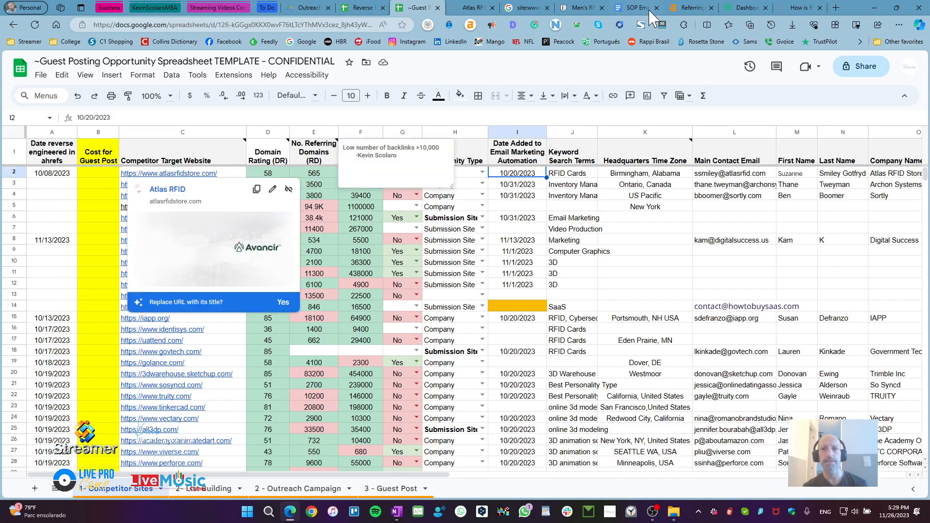
left_click(690, 9)
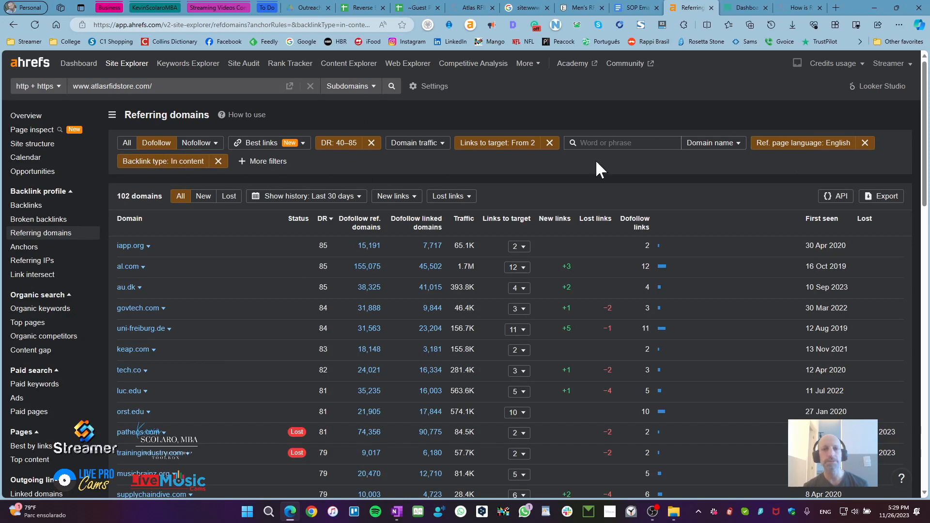
View the CSV export options for the filtered referring domains, cancel the export, and glance at the SOP before returning to ahrefs.
left_click(881, 195)
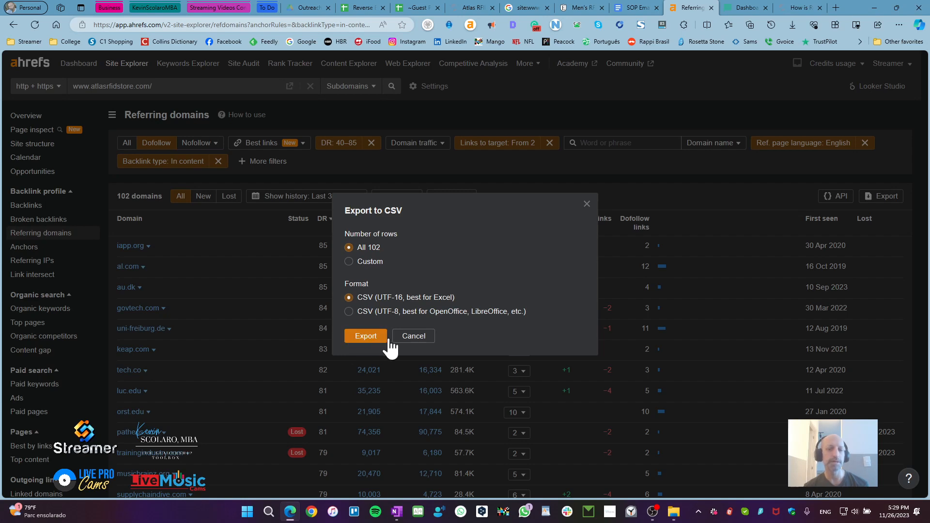
left_click(415, 347)
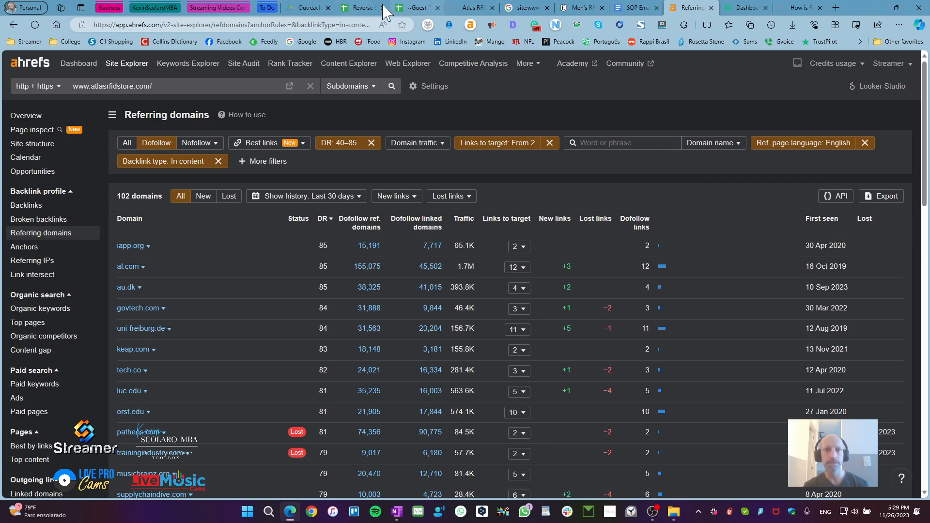
left_click(632, 8)
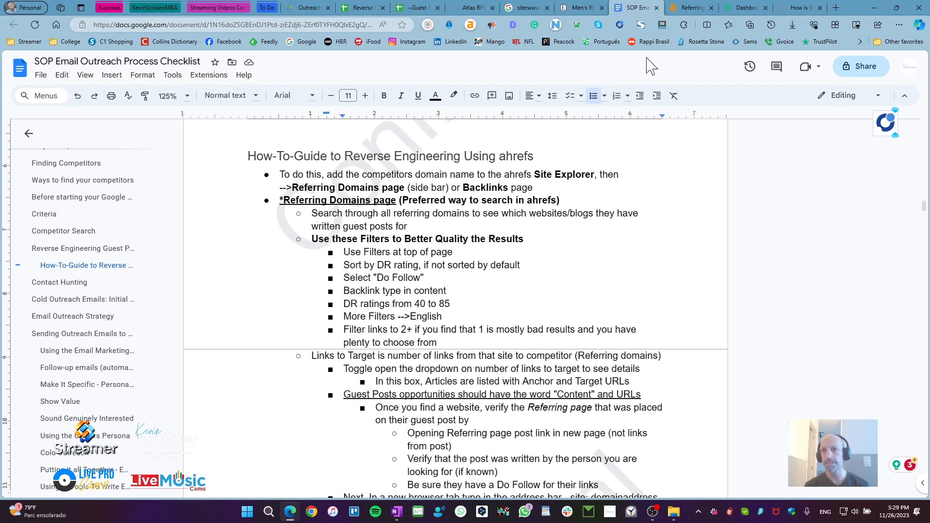
left_click(687, 7)
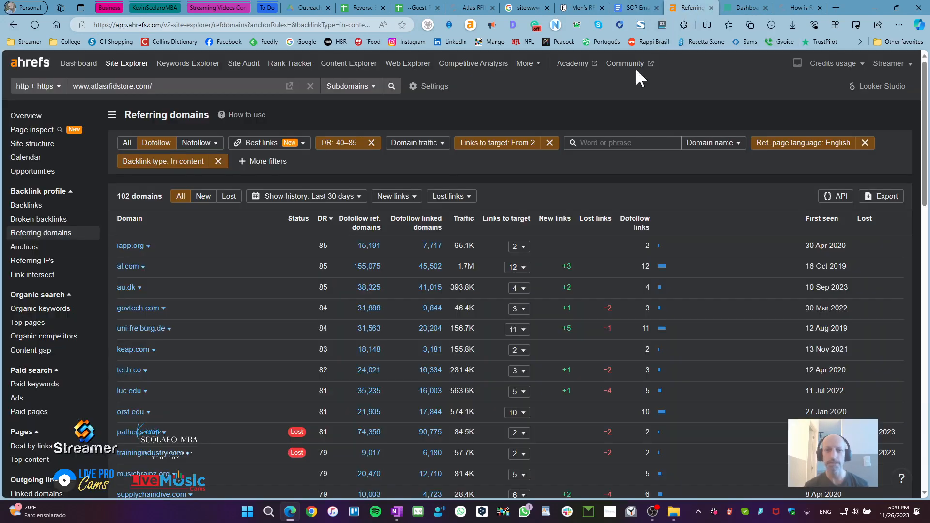
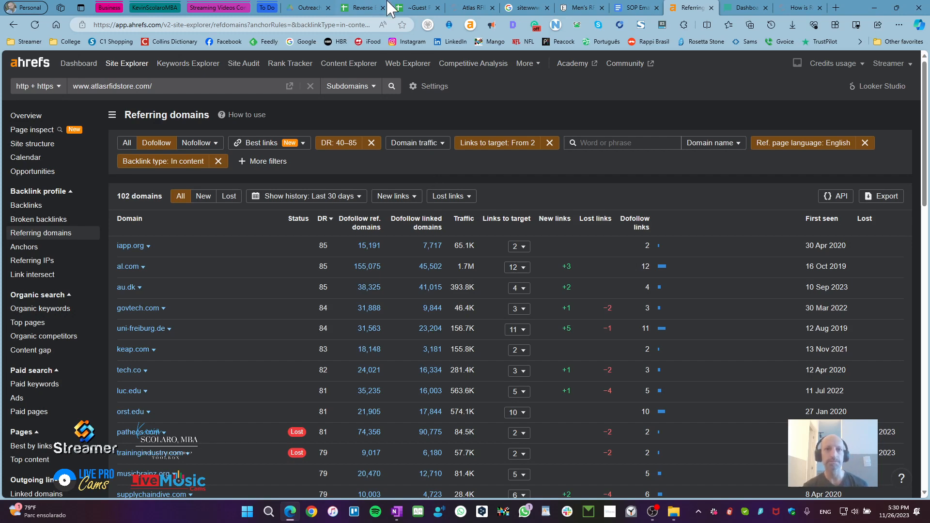
Read the SOP's Backlinks page and List Building (Scraping Method) sections, locating the matching area in ahrefs.
left_click(635, 8)
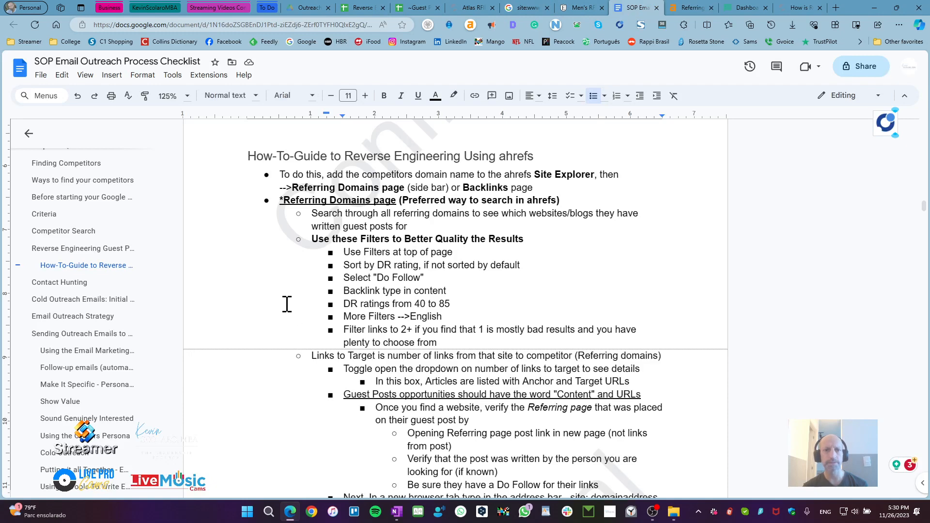
scroll(288, 305, "down", 12)
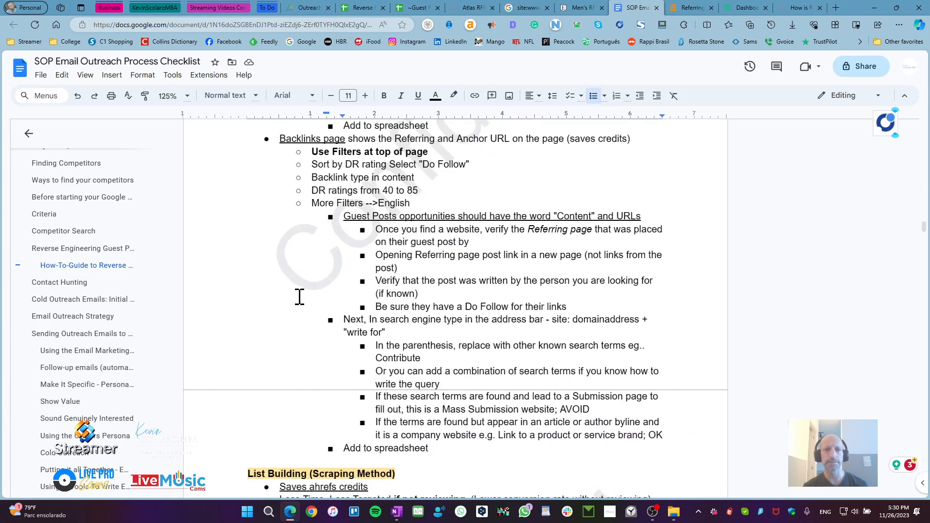
left_click_drag(281, 141, 395, 140)
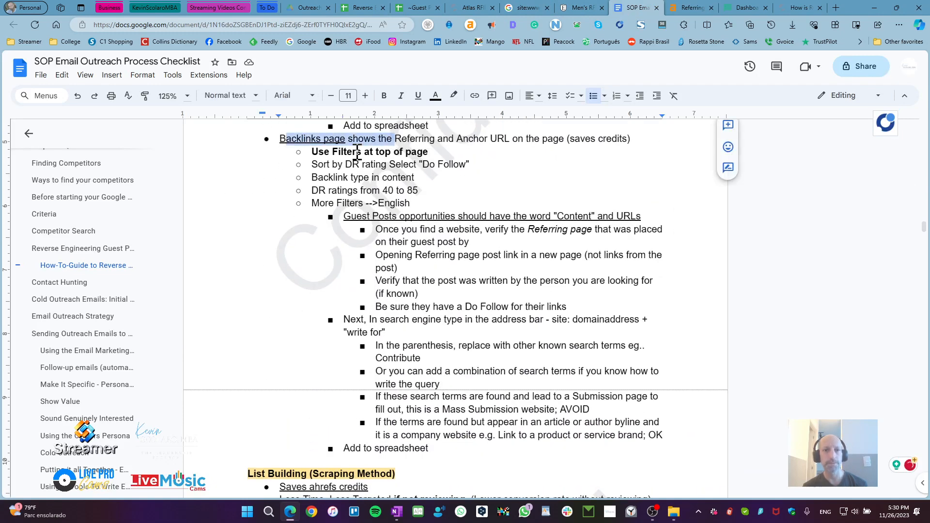
left_click(693, 8)
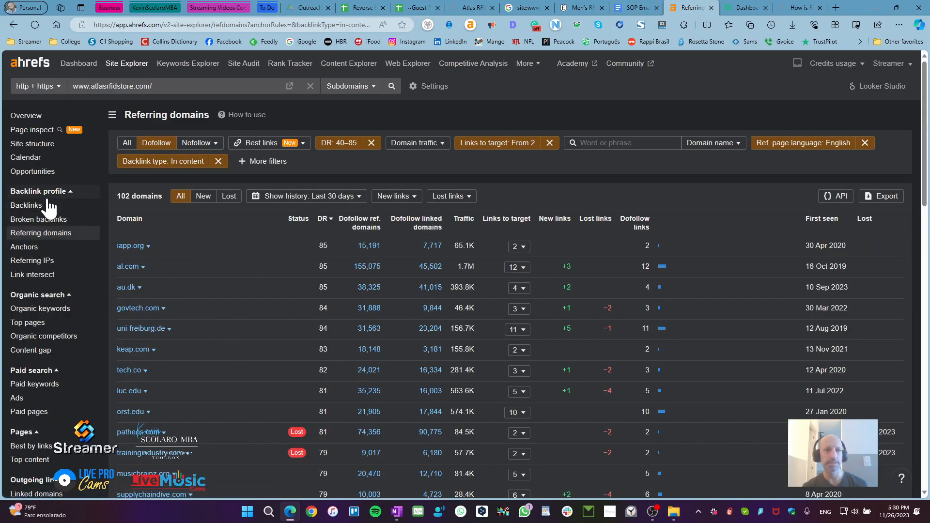
left_click(625, 8)
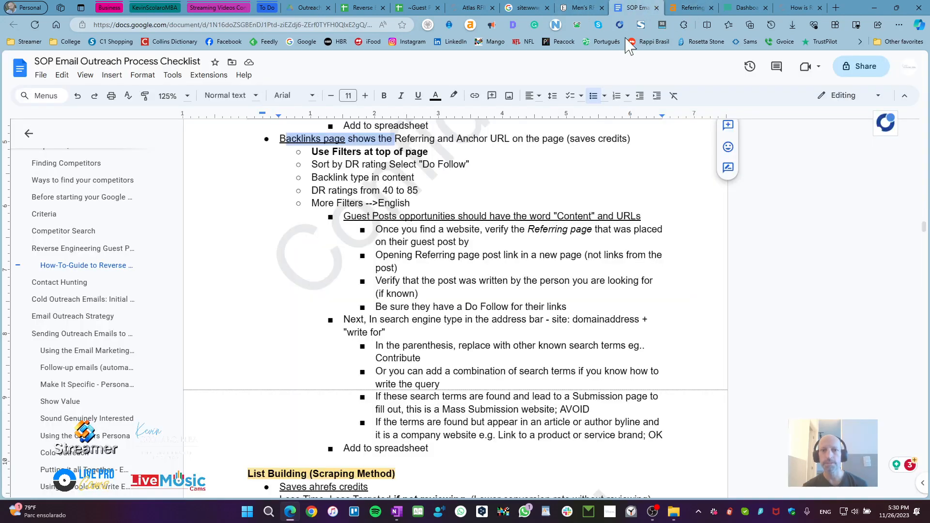
scroll(274, 324, "down", 7)
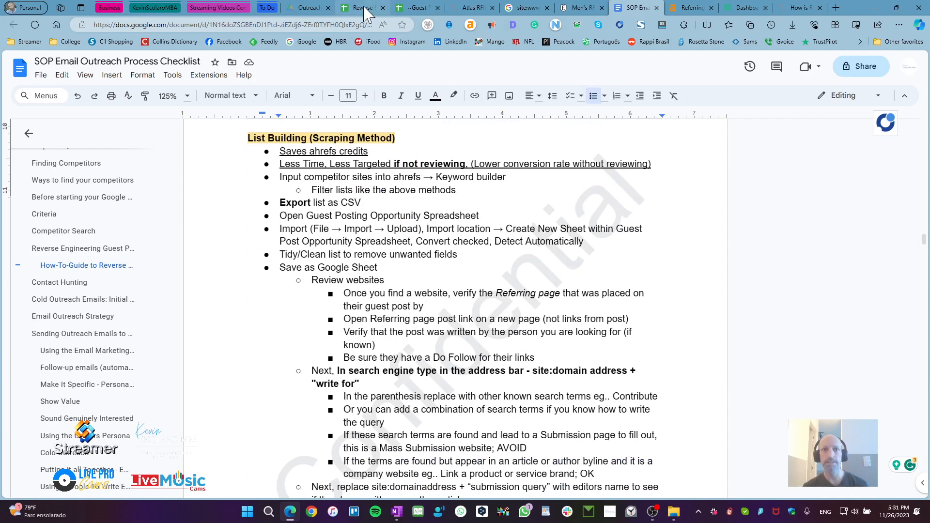
left_click(691, 7)
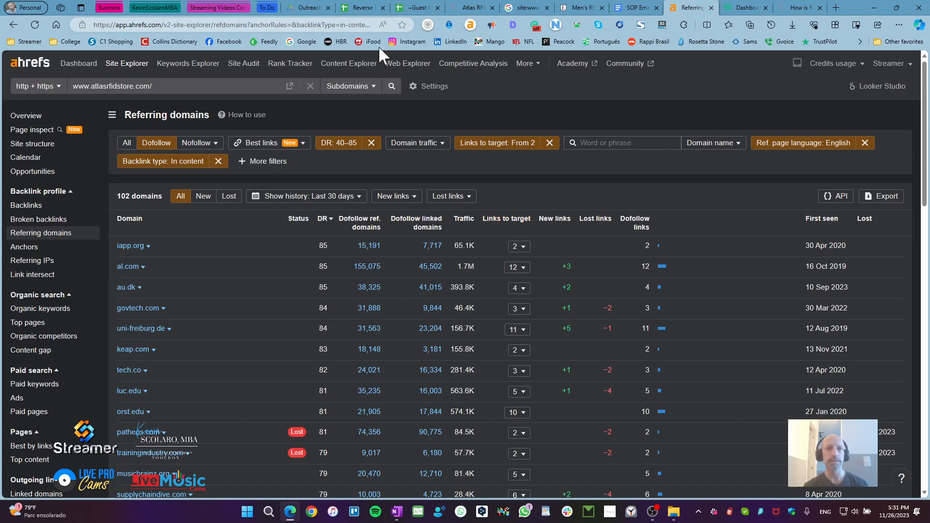
Compare the ahrefs referring domains report with the Reverse Engineered Competitor Outreach Prospect List spreadsheet.
left_click(361, 8)
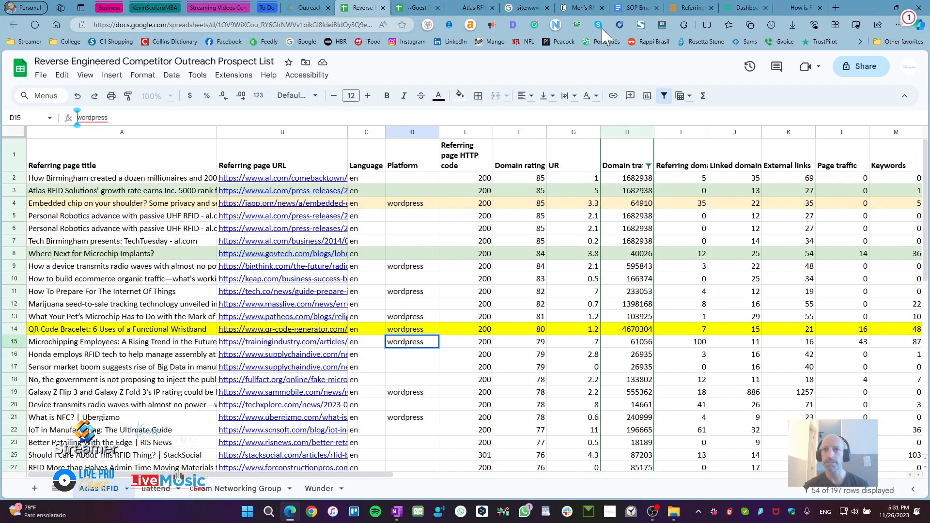
left_click(690, 8)
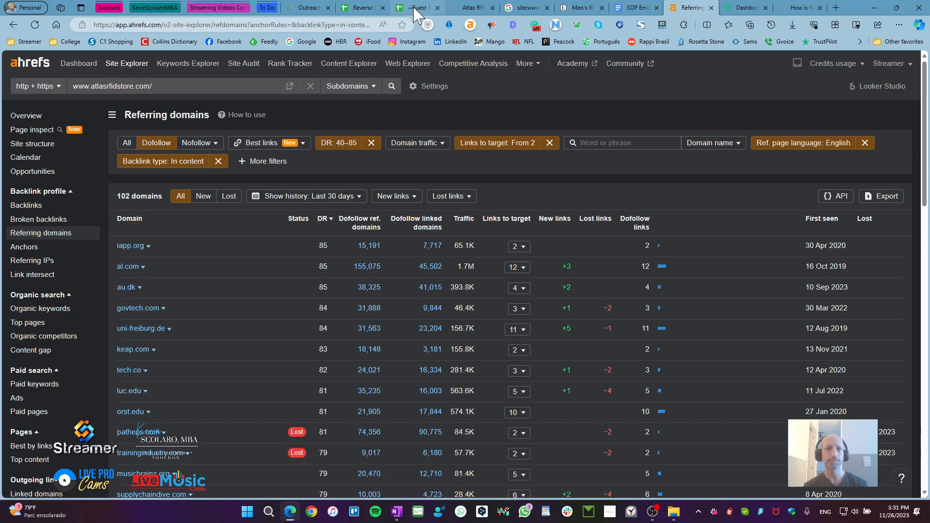
left_click(353, 8)
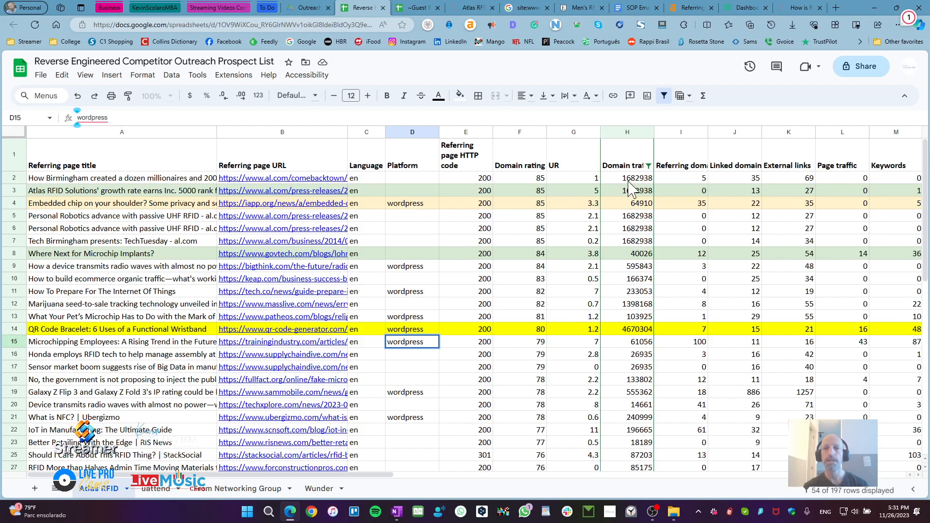
Inspect the Domain traffic column's filter values on the Atlas RFID sheet, close them without changes, and look through the filtered rows.
left_click(649, 165)
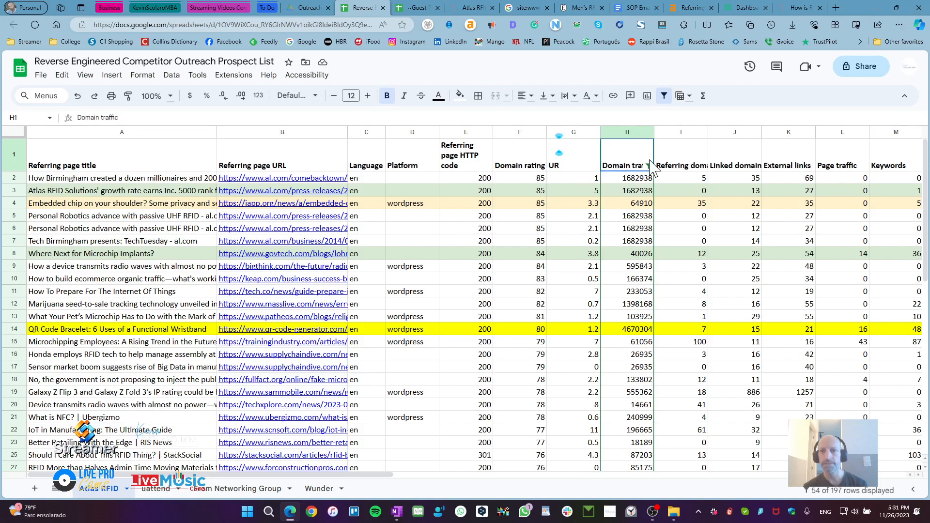
left_click(648, 166)
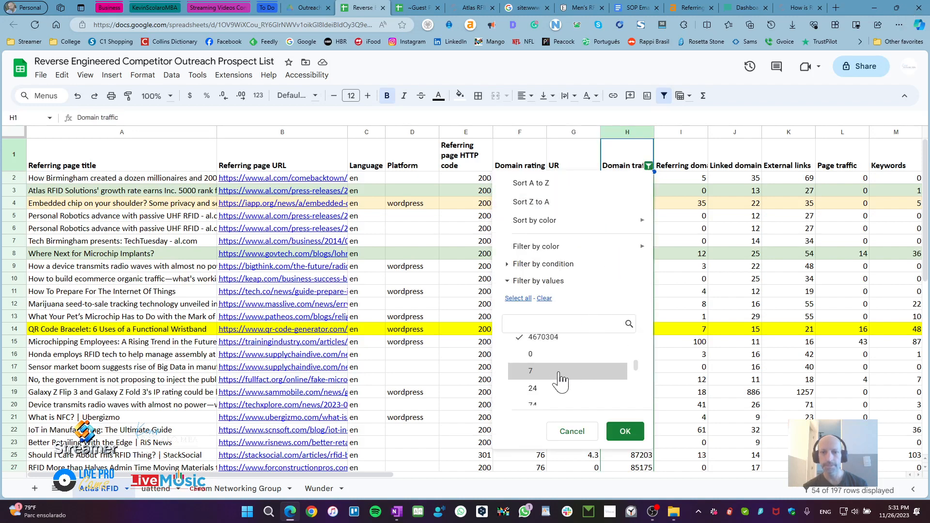
scroll(562, 378, "up", 1)
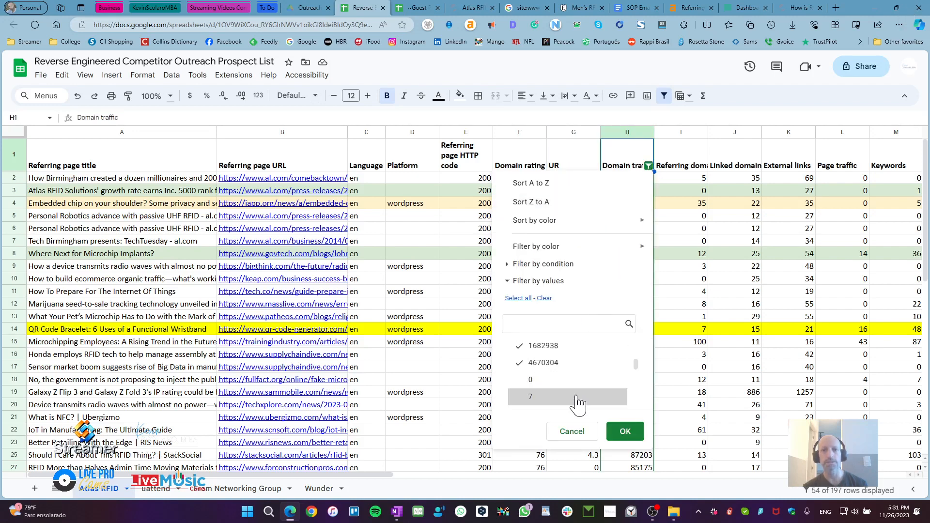
scroll(572, 388, "up", 1)
scroll(571, 383, "up", 5)
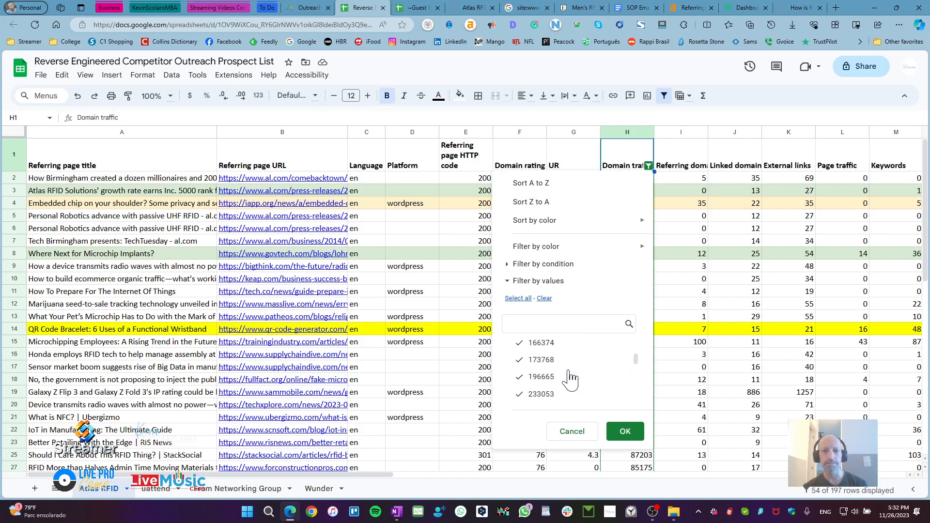
left_click(572, 431)
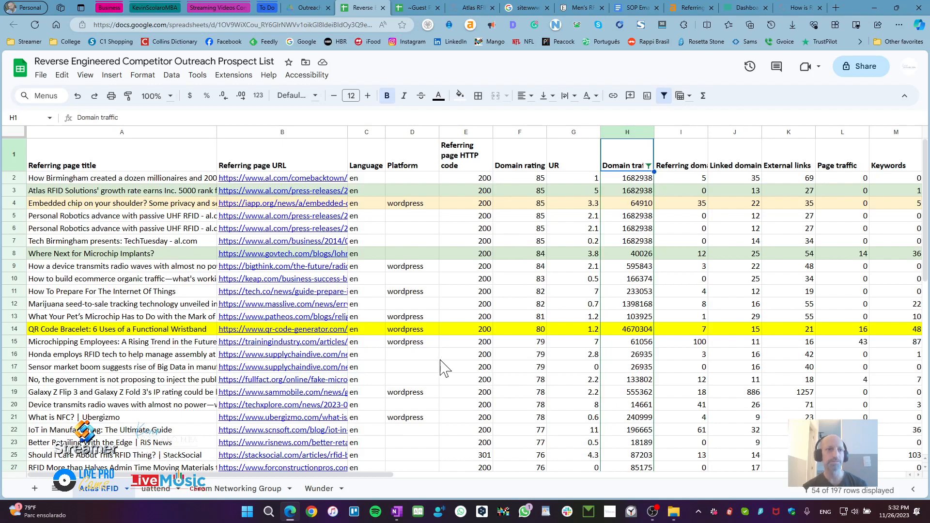
scroll(59, 367, "down", 10)
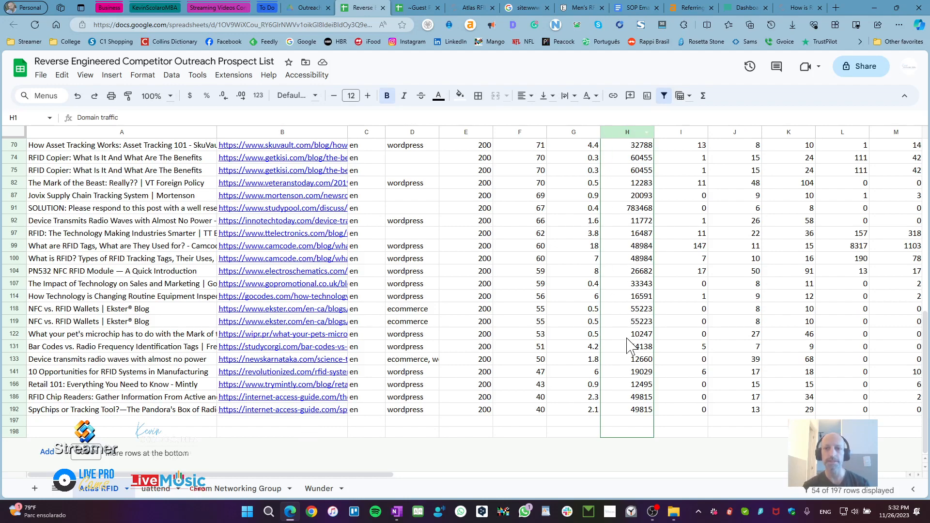
View the Domain traffic range filter in the ahrefs referring domains report, glance at the SOP, and close the filter without entering a range.
scroll(629, 286, "up", 10)
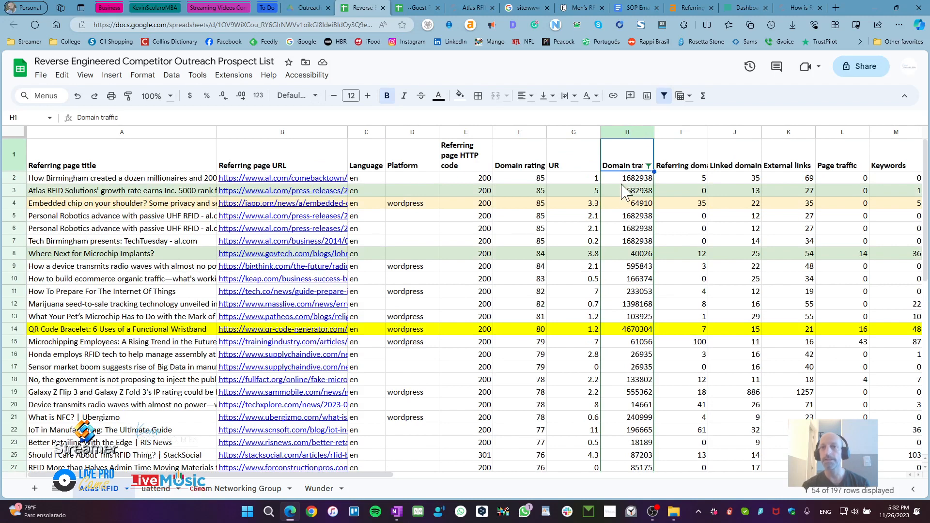
left_click(693, 9)
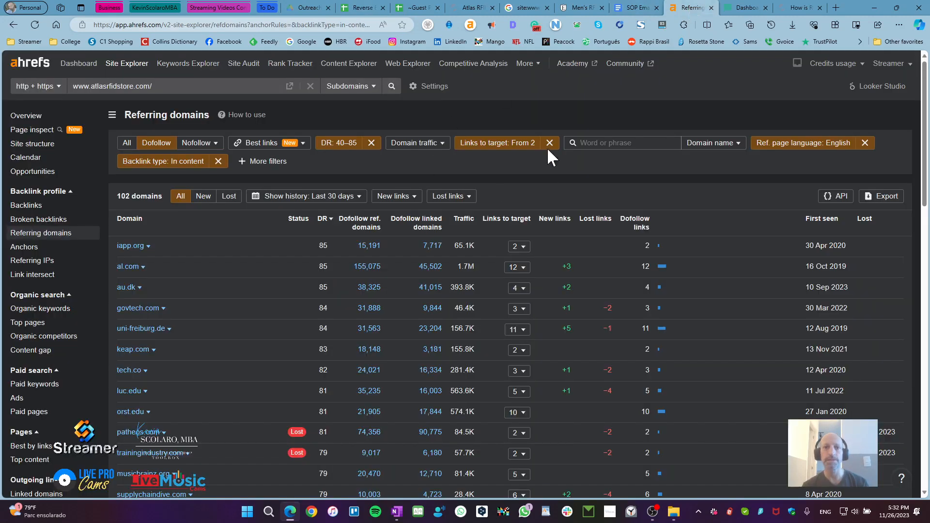
left_click(431, 144)
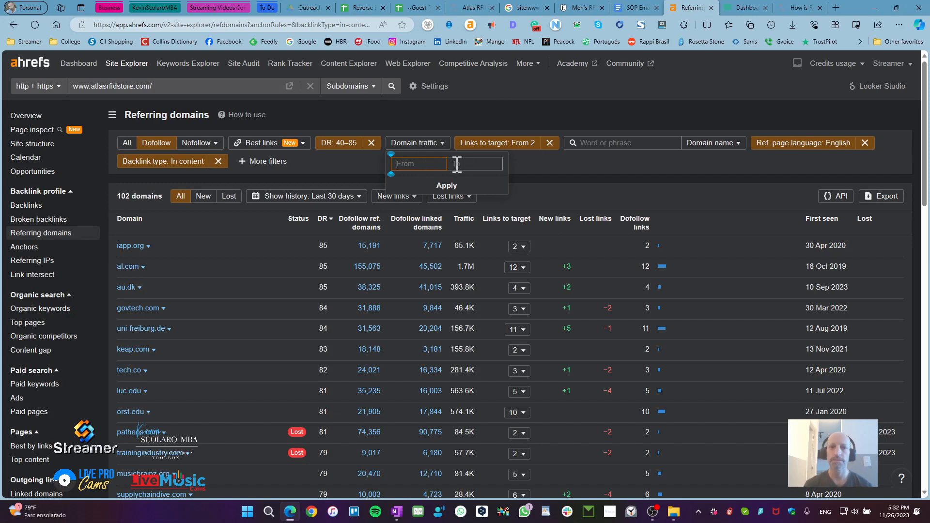
left_click(632, 8)
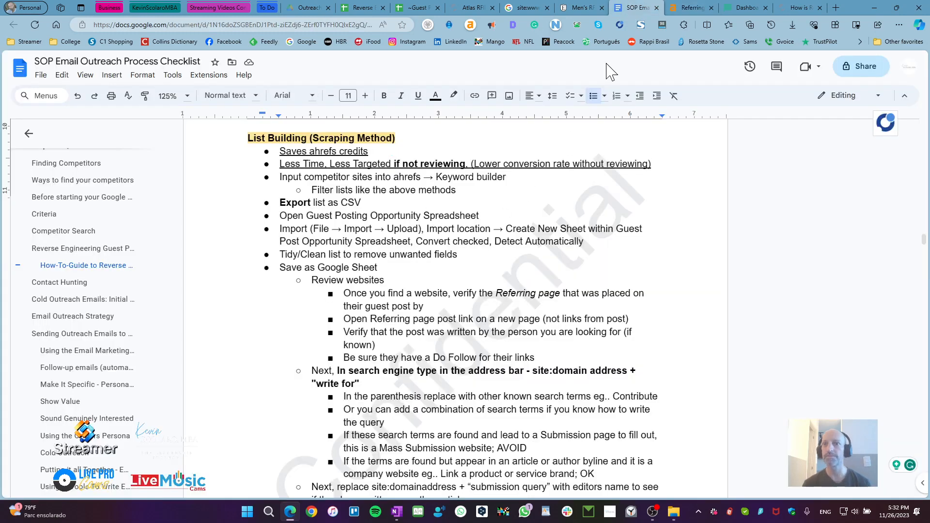
left_click(683, 8)
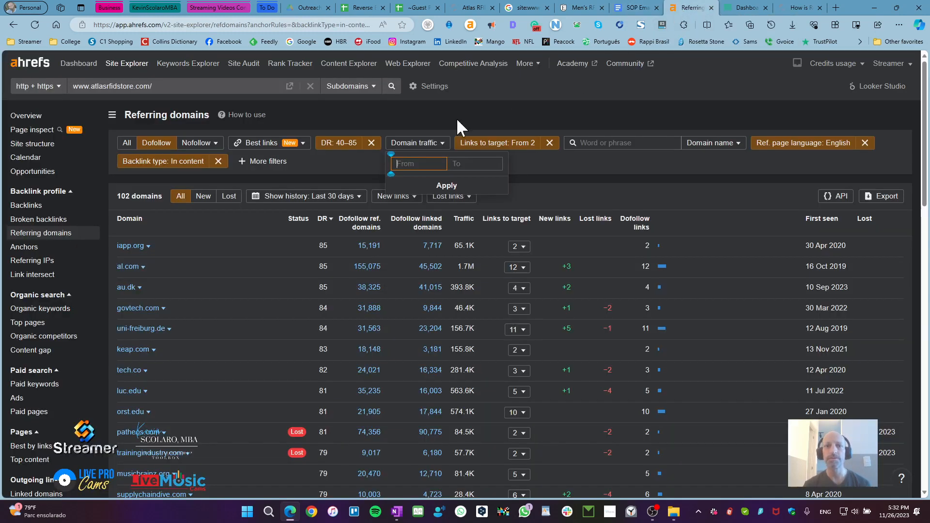
left_click(319, 178)
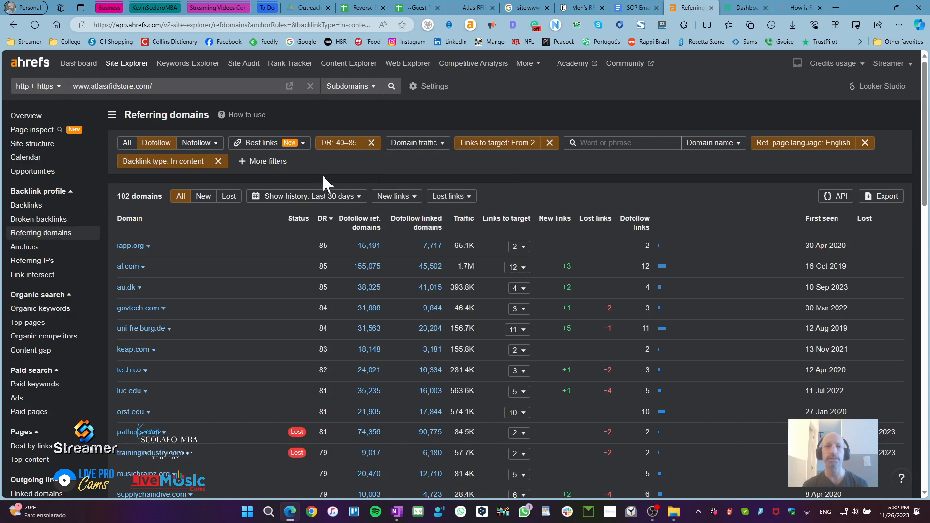
In the prospect list spreadsheet, upload google_us_multistream-restream-_related-terms_2023-10-29_19-05-39.csv from Downloads as a file to import.
left_click(365, 8)
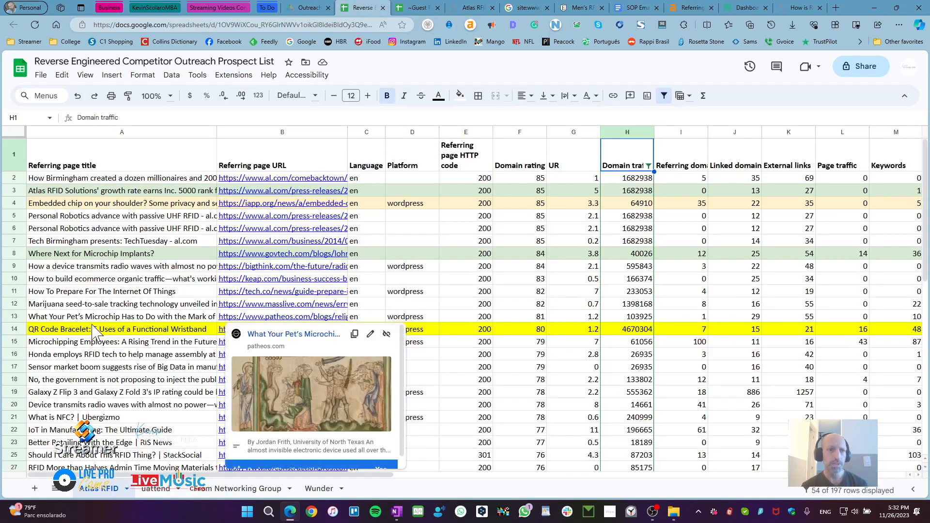
left_click(41, 76)
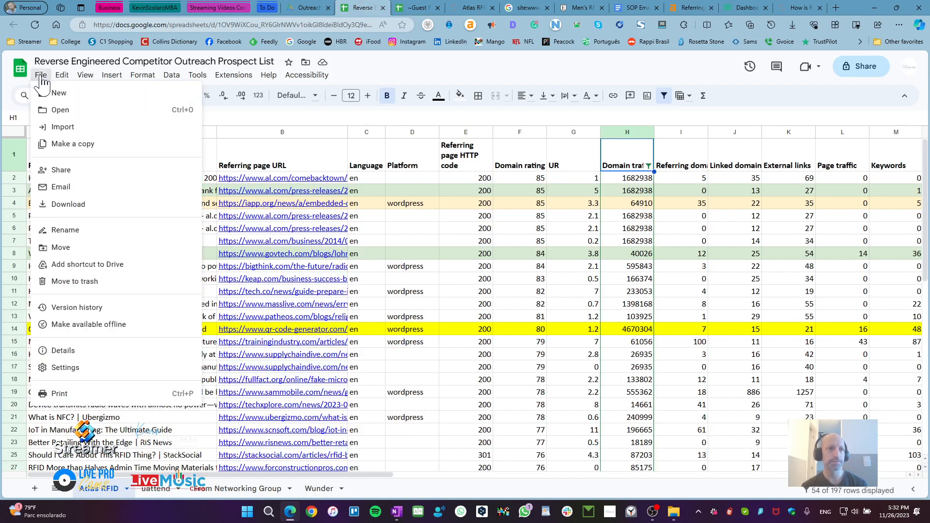
left_click(75, 126)
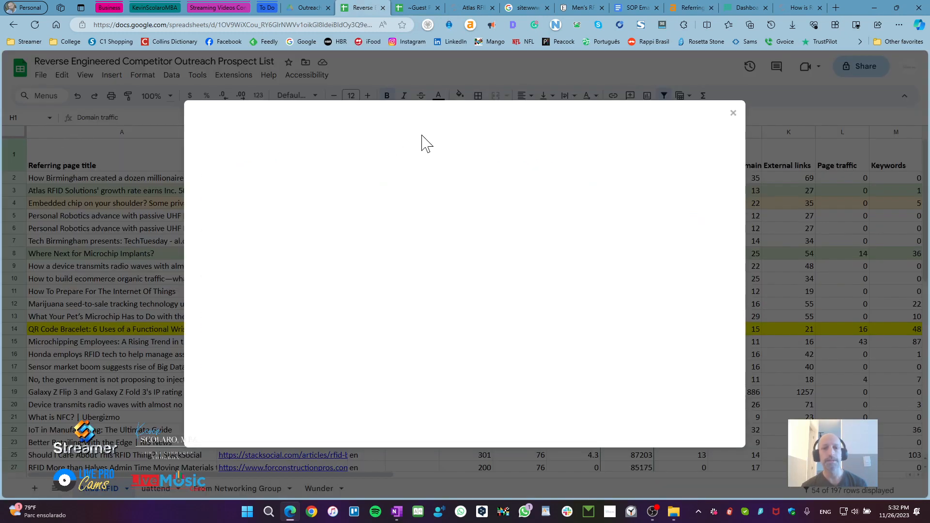
left_click(373, 157)
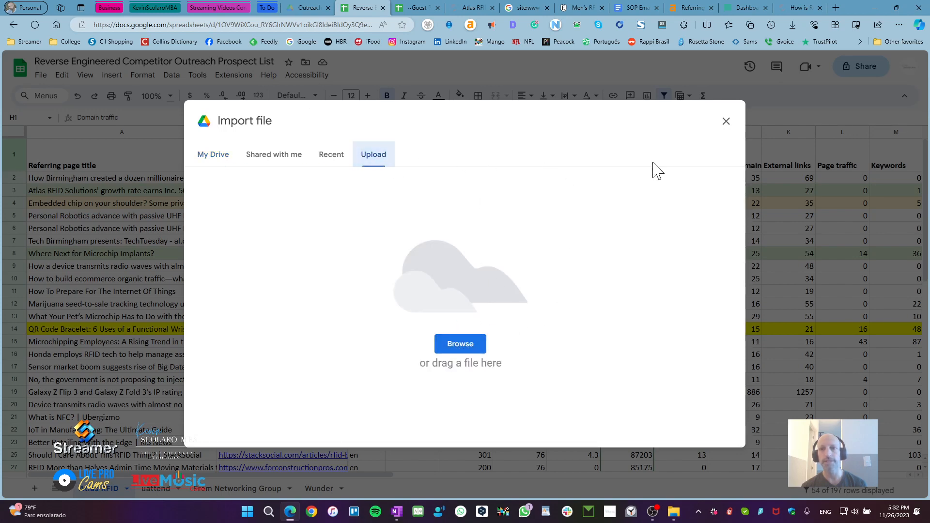
left_click(470, 345)
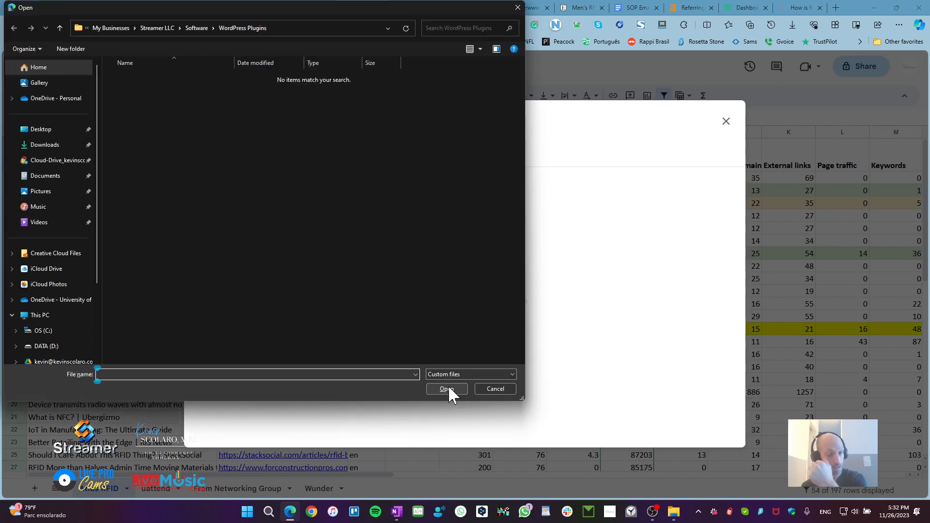
left_click(48, 146)
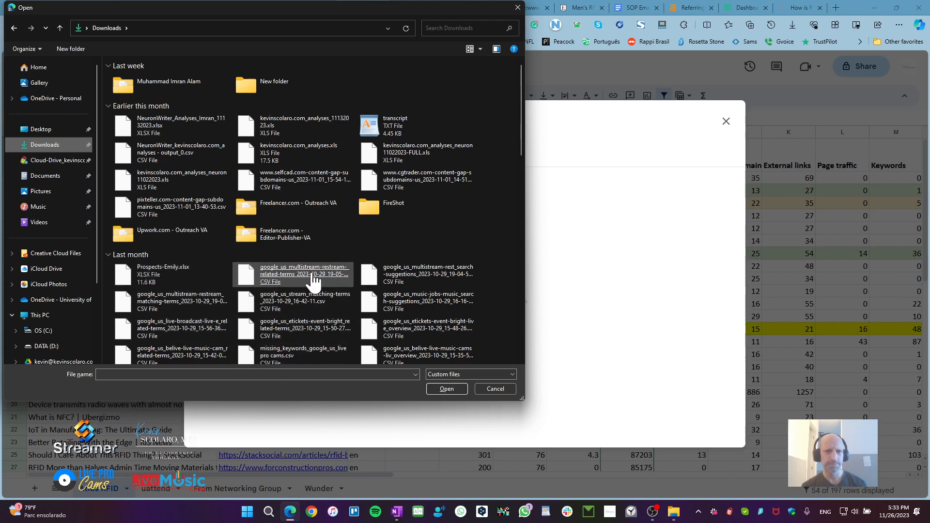
double_click(301, 274)
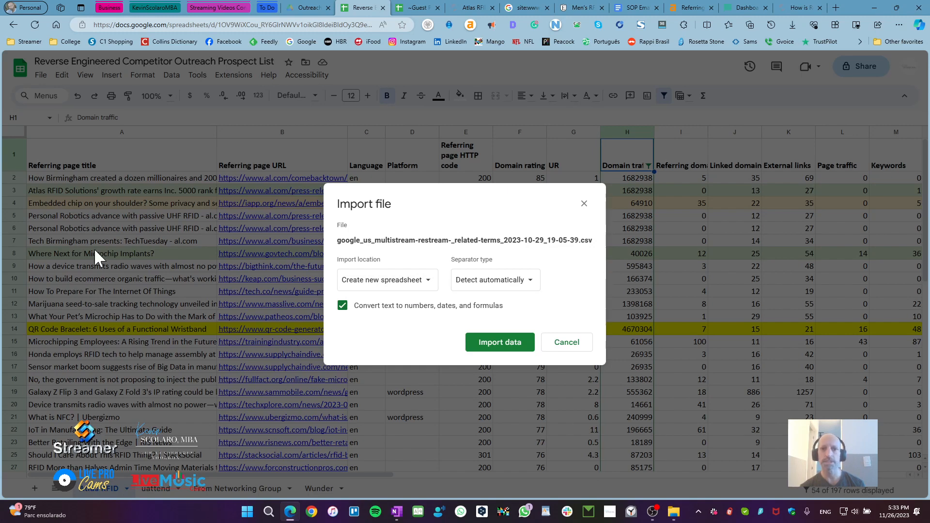
Set the CSV import location to Insert new sheet(s), then cancel the import.
left_click(409, 285)
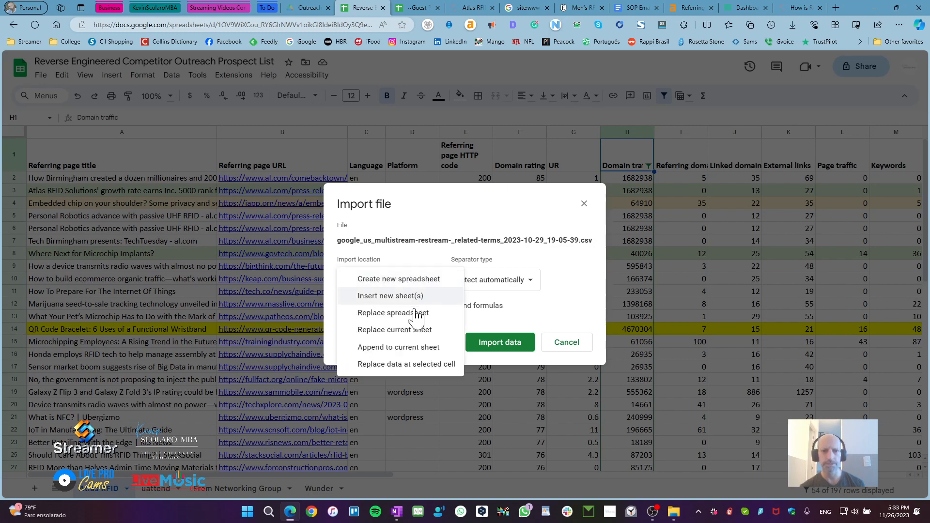
left_click(413, 296)
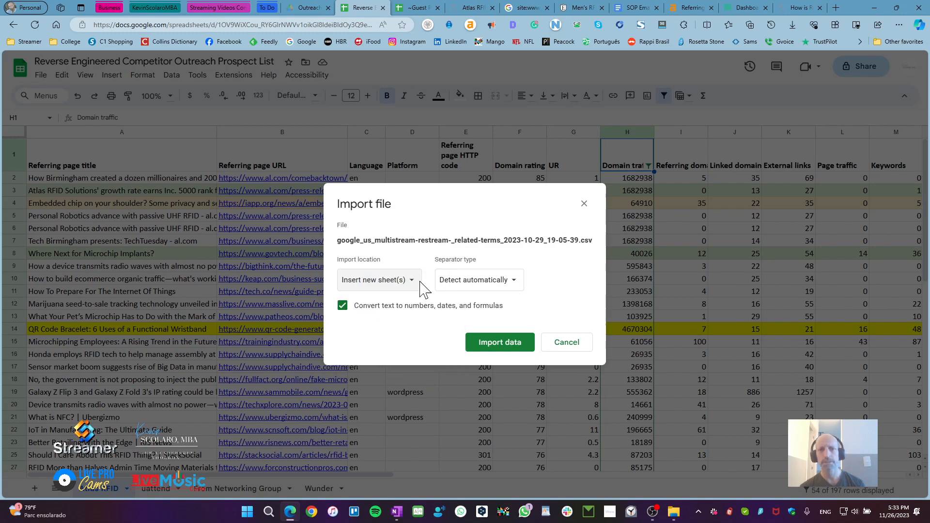
left_click(568, 343)
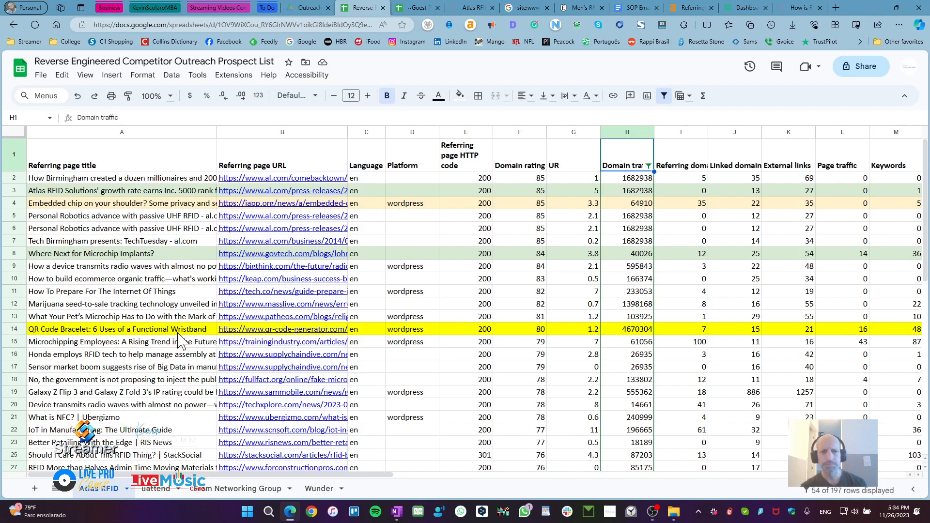
Open the referring page of the highlighted QR Code Bracelet row and skim the article for the Atlas RFID link.
left_click(310, 333)
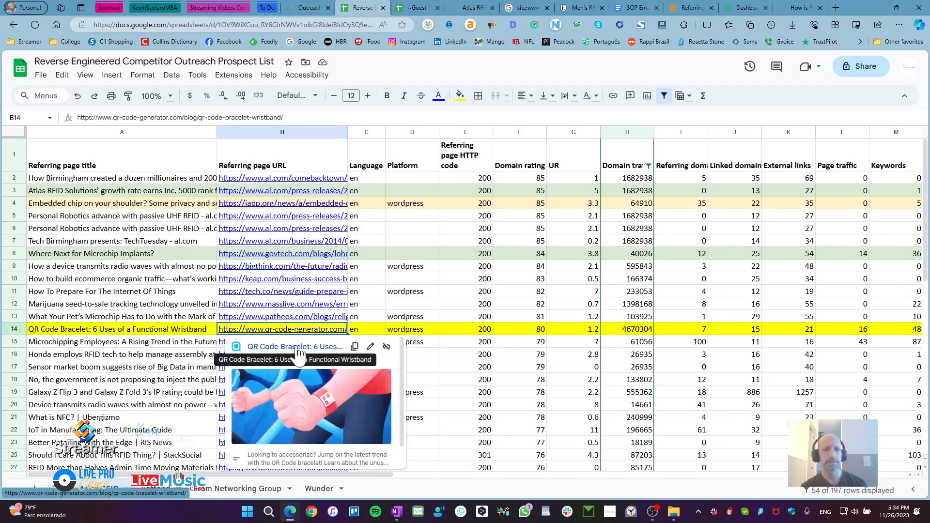
left_click(297, 347)
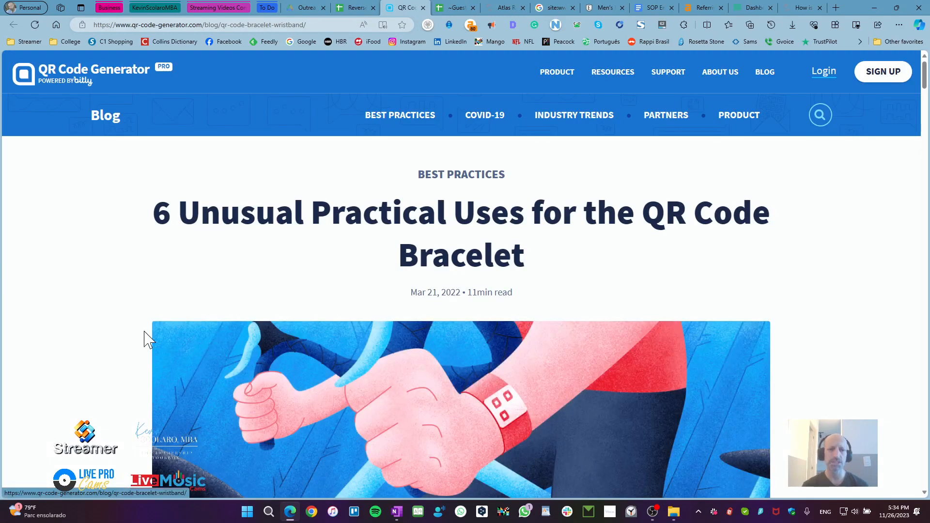
scroll(148, 339, "down", 12)
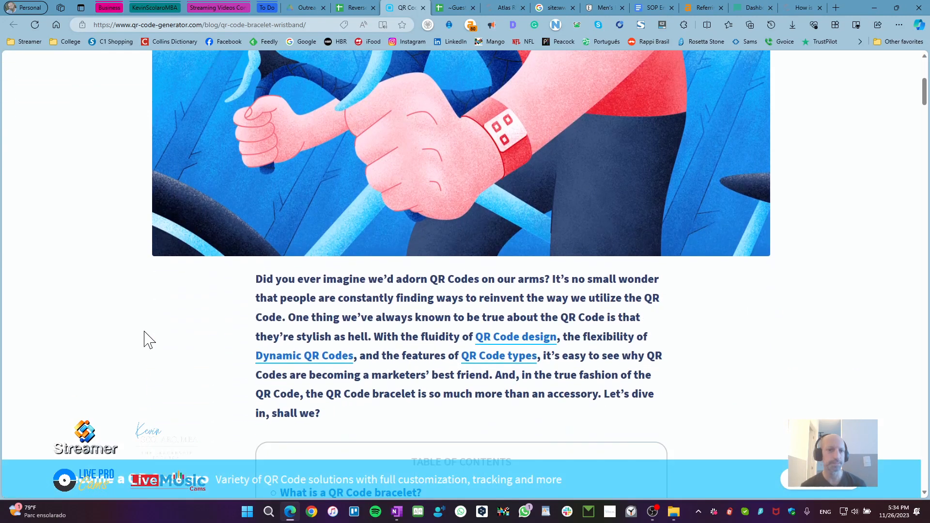
scroll(167, 335, "down", 15)
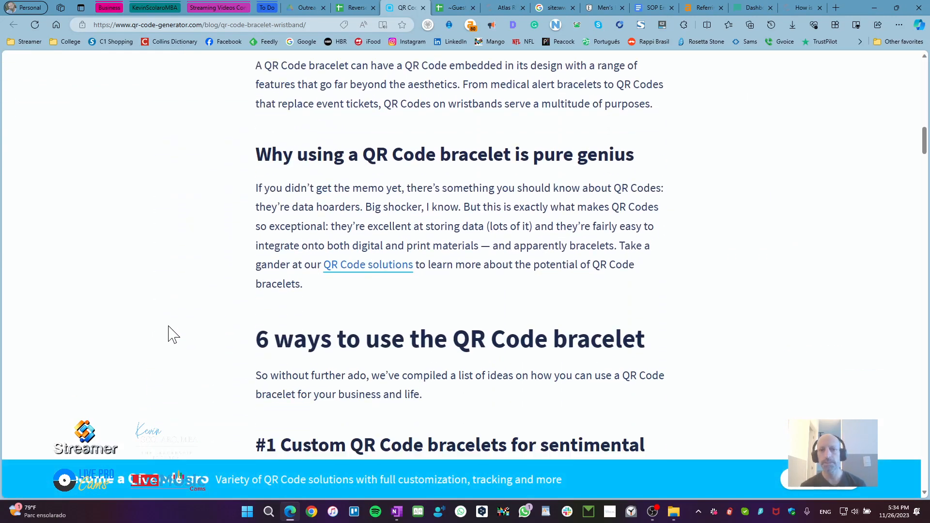
scroll(168, 333, "down", 8)
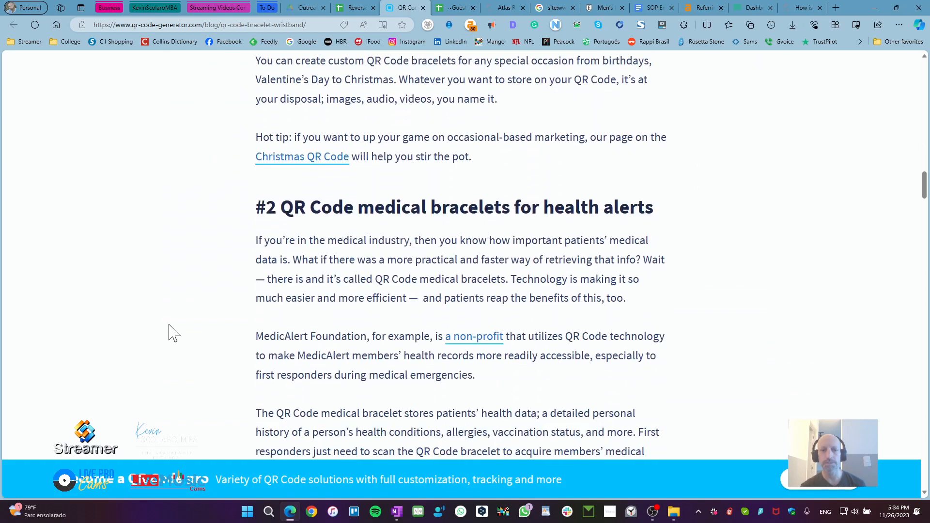
scroll(168, 333, "up", 7)
scroll(170, 333, "down", 7)
scroll(170, 333, "up", 6)
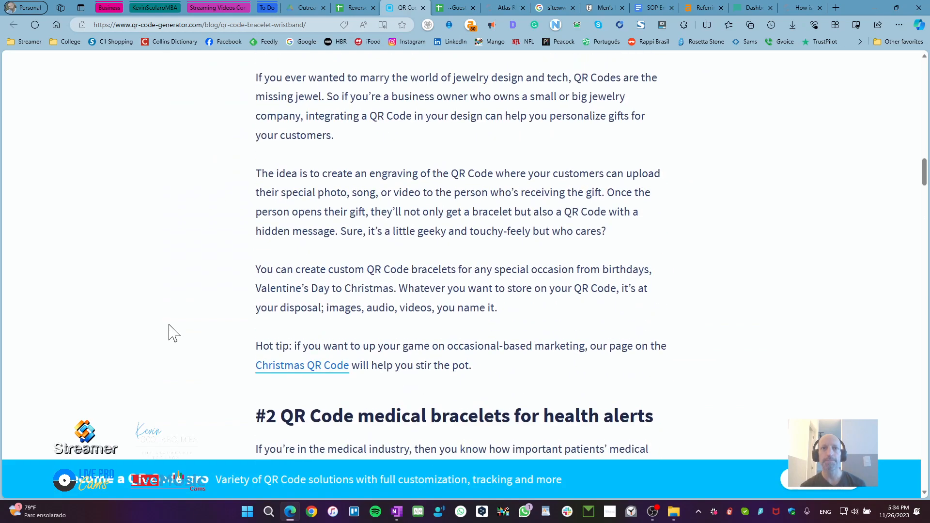
In the prospect list, find the QR Code Bracelet row's entry in the Anchor column and copy its text.
left_click(357, 9)
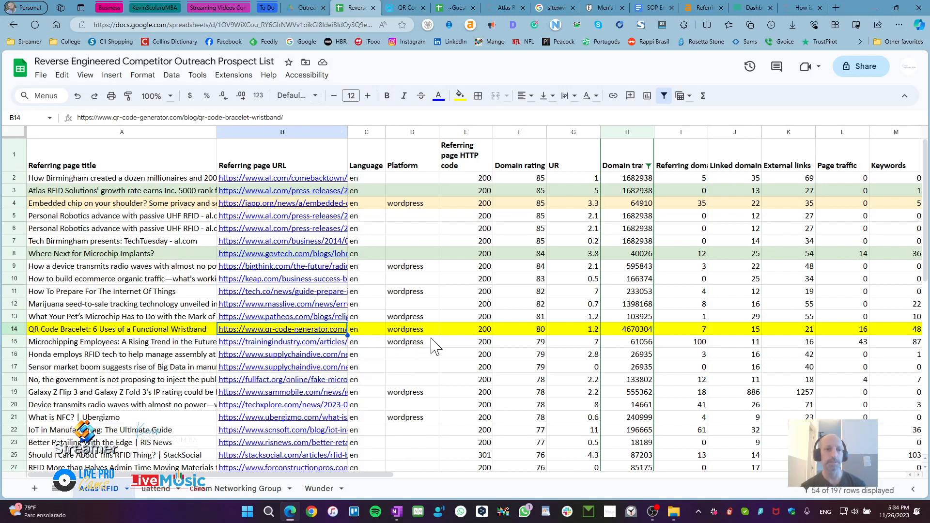
left_click(15, 329)
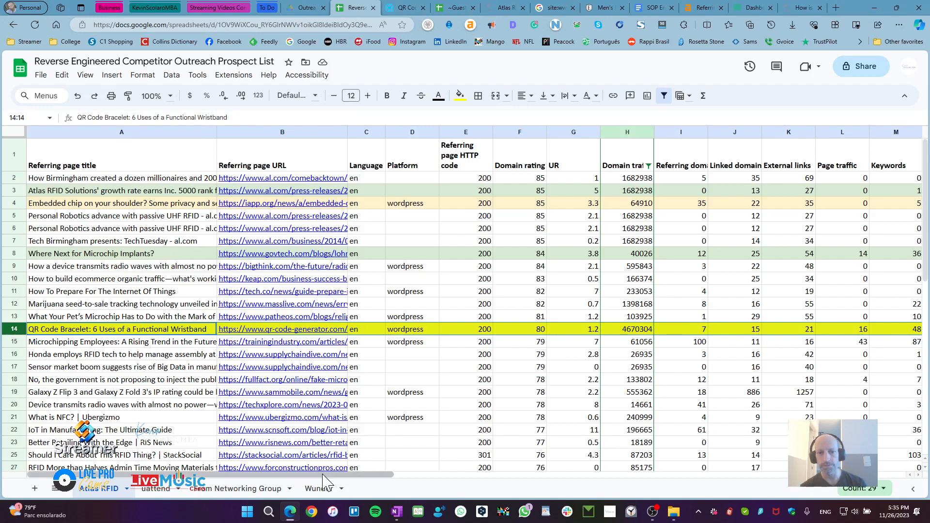
left_click_drag(323, 476, 579, 489)
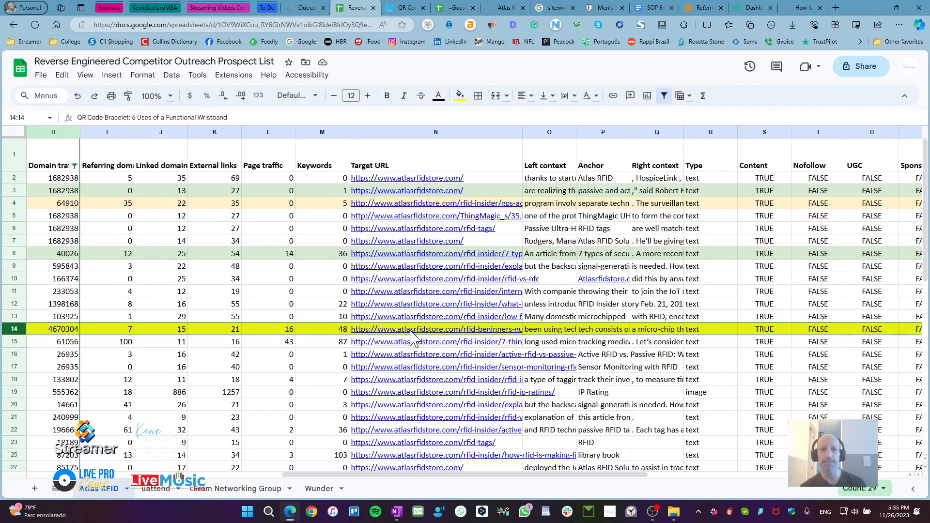
mouse_move(416, 335)
left_click(601, 132)
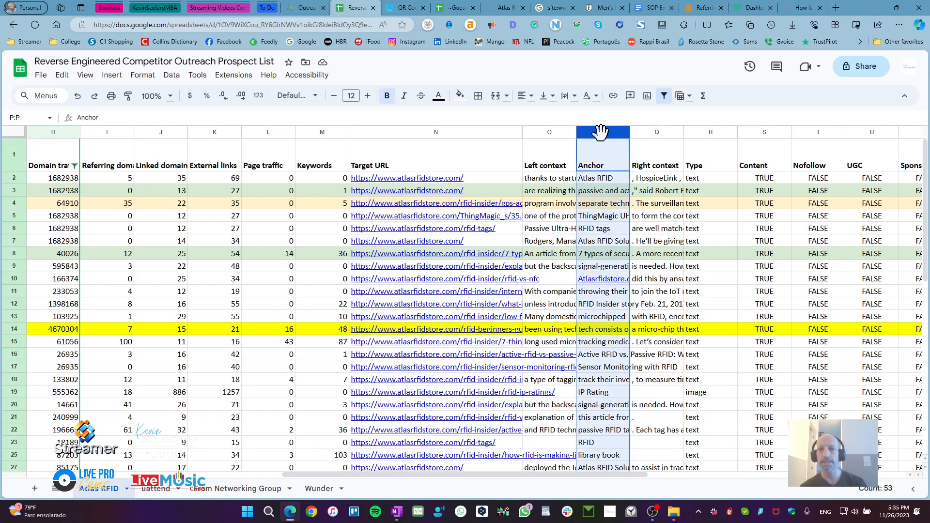
left_click(596, 330)
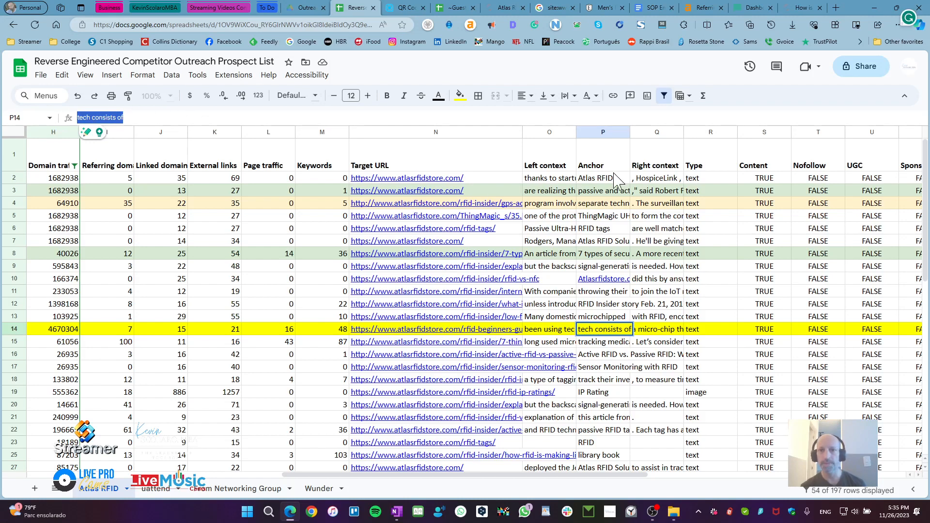
Search the QR Code Bracelet article for "tech consists of" and compare the linked phrase with the spreadsheet's anchor text.
left_click(401, 8)
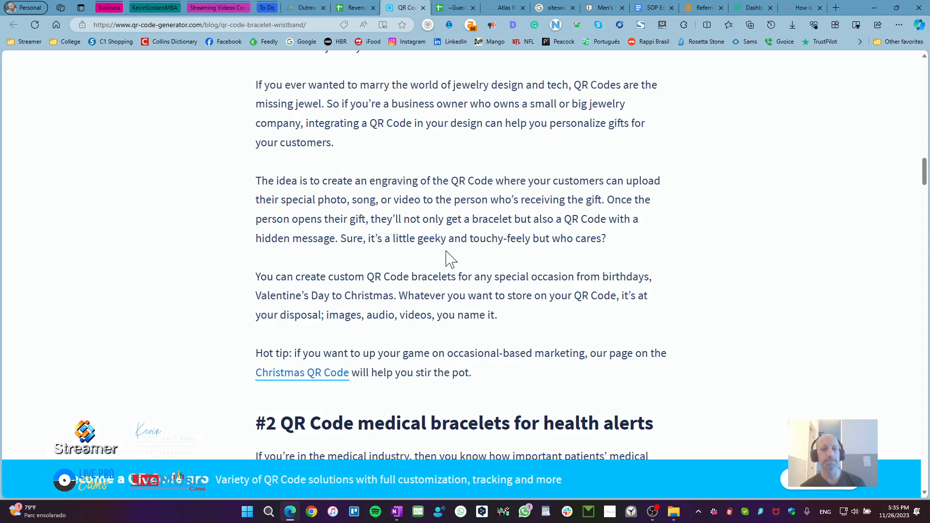
key("ctrl+f")
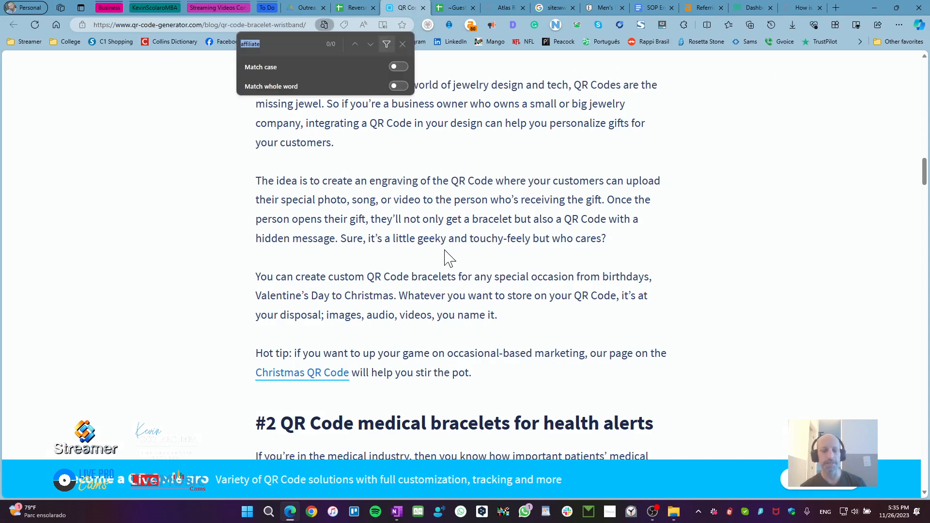
type("tech consists of")
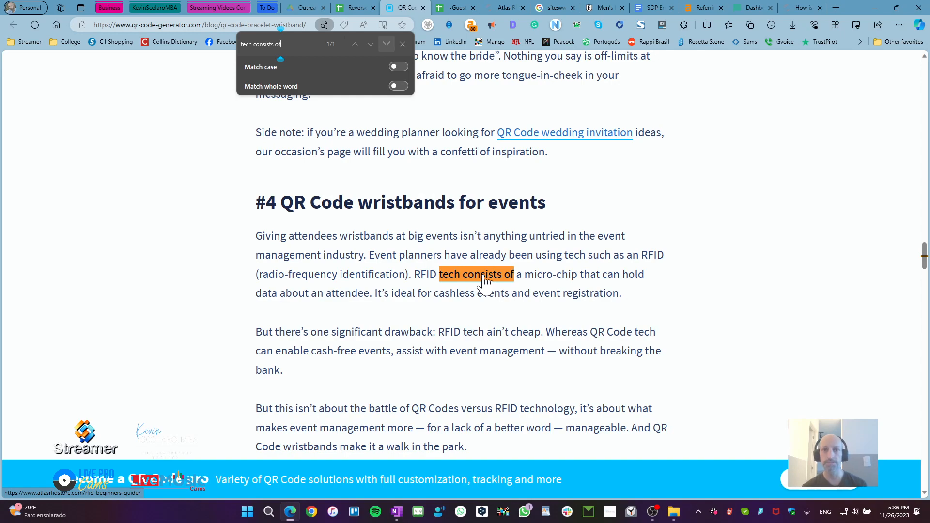
left_click(355, 8)
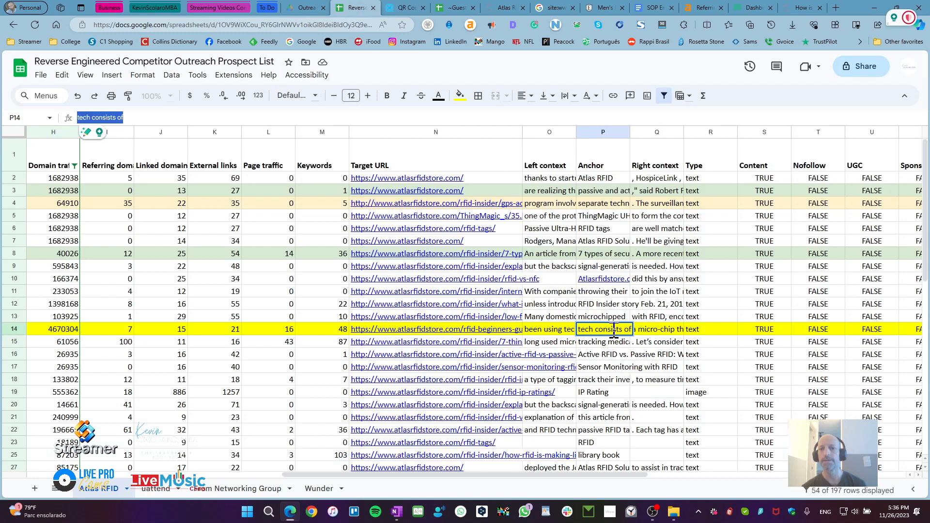
left_click(406, 8)
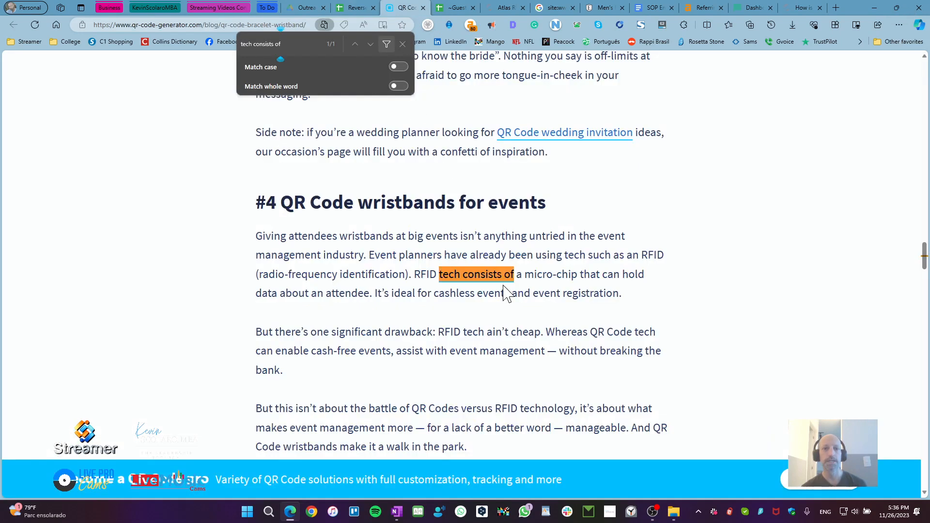
Inspect the HTML of the "tech consists of" link to check its rel attributes, then close the developer tools.
right_click(470, 280)
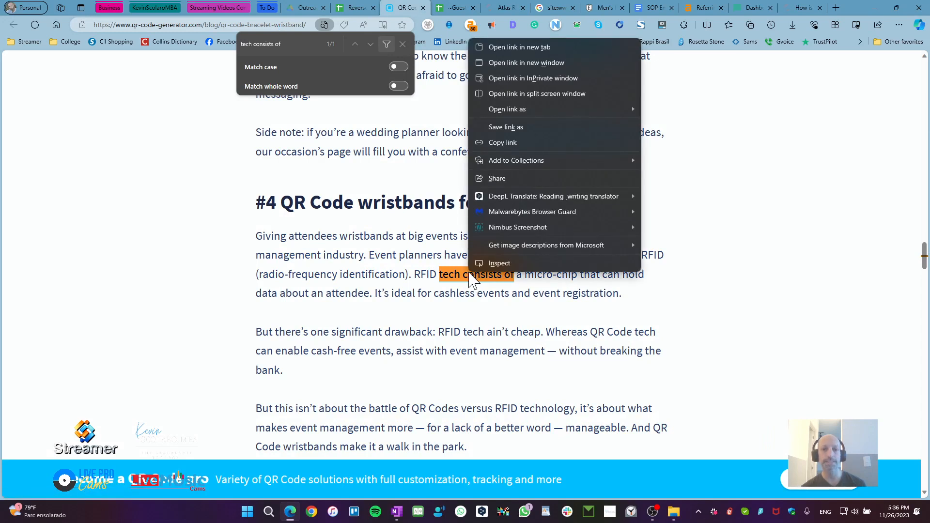
left_click(503, 266)
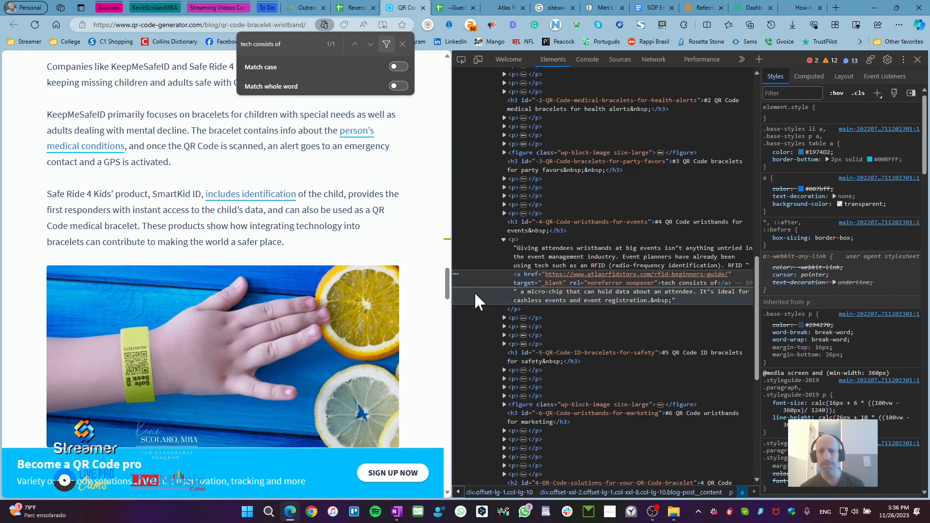
left_click(918, 59)
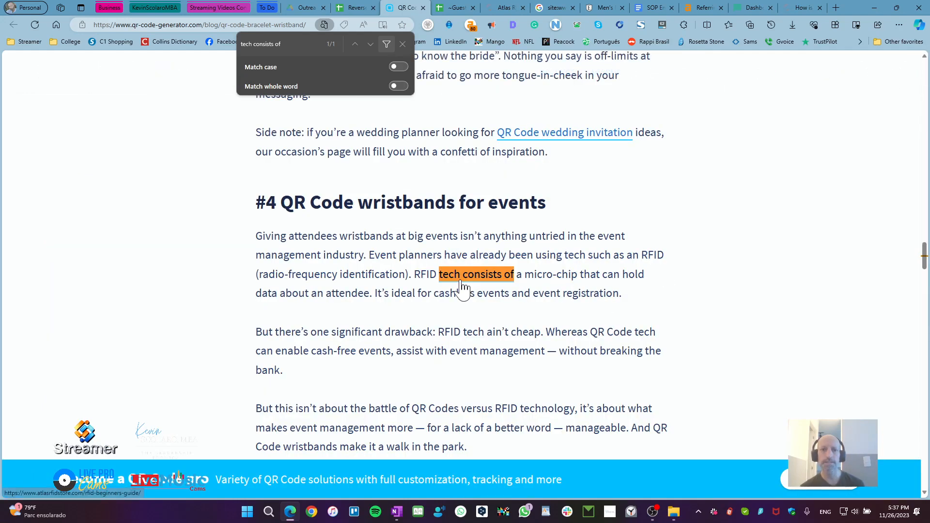
Close the text search in the QR Code Bracelet article and review that article's row against the page in the prospect list.
left_click(402, 44)
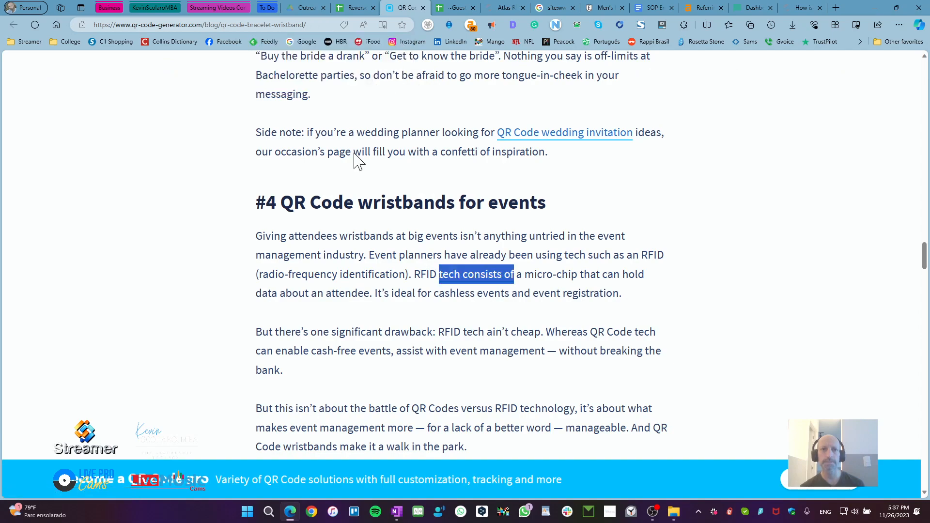
left_click(407, 271)
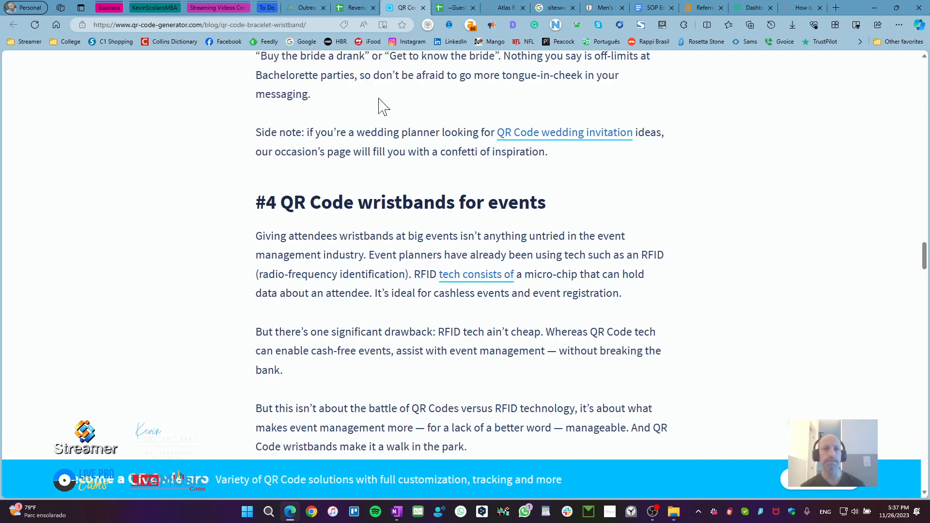
left_click(354, 7)
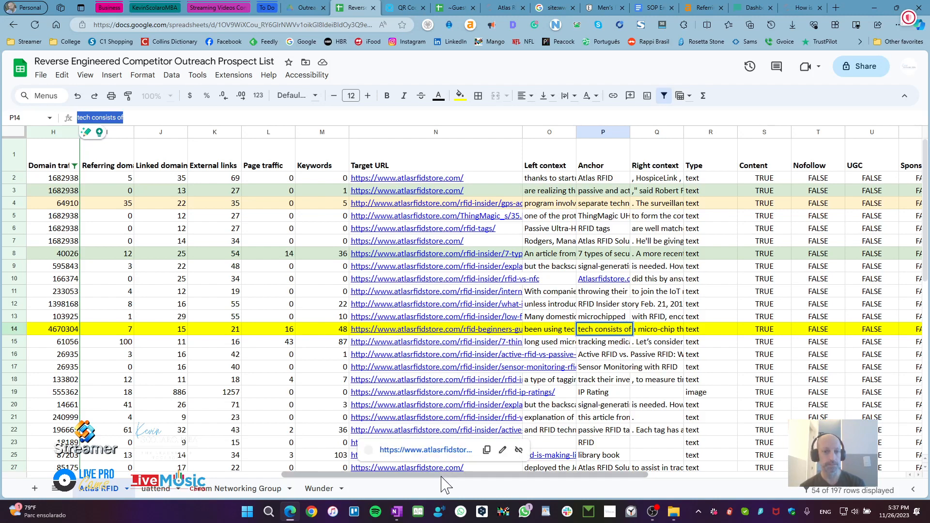
left_click_drag(445, 477, 254, 479)
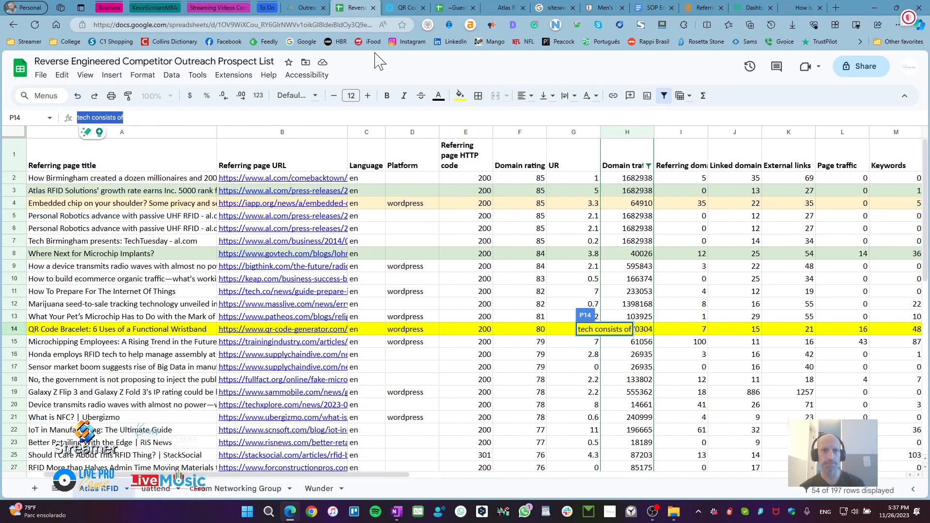
left_click(406, 8)
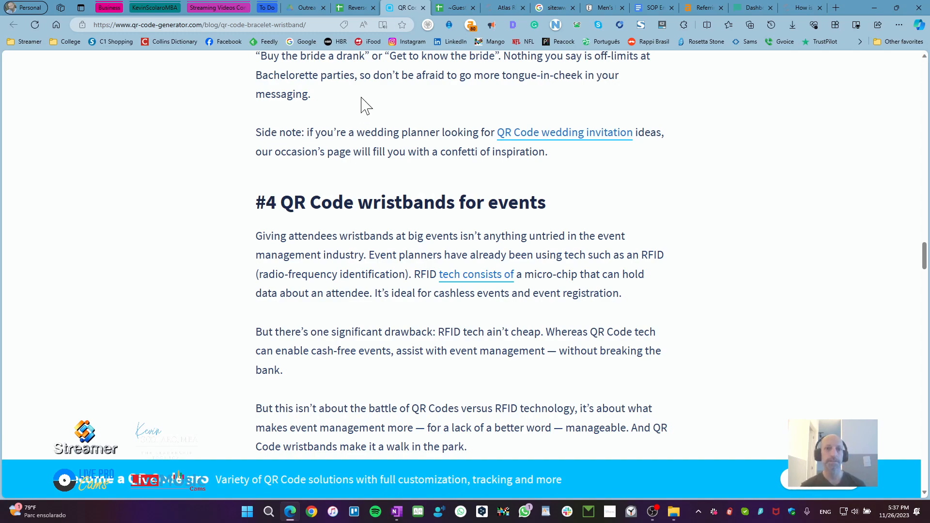
left_click(356, 9)
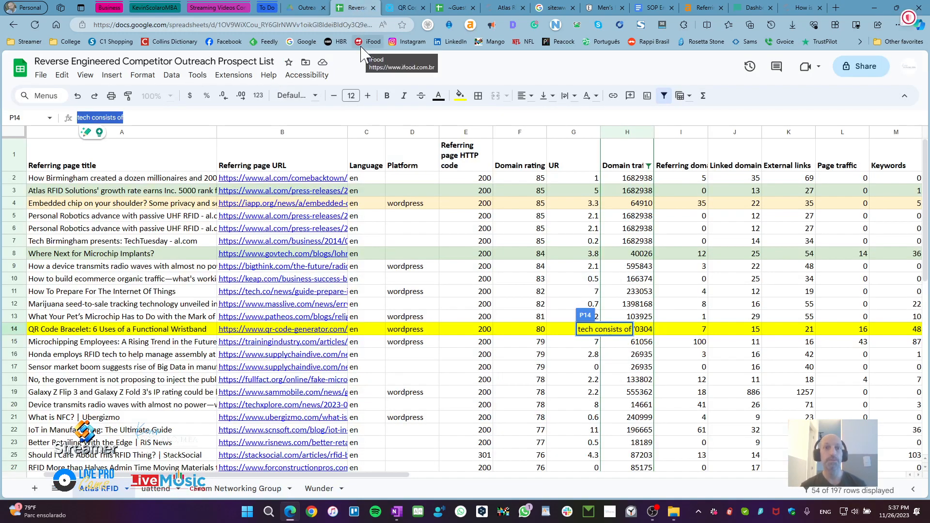
Examine the atlasrfidstore.com row on the Competitor Sites sheet of the guest posting spreadsheet, then return to the prospect list.
left_click(451, 6)
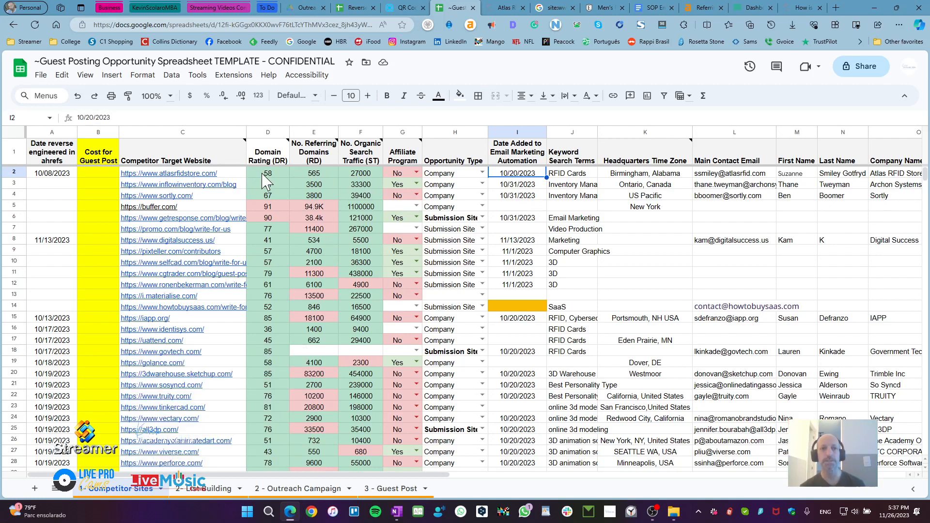
left_click(15, 172)
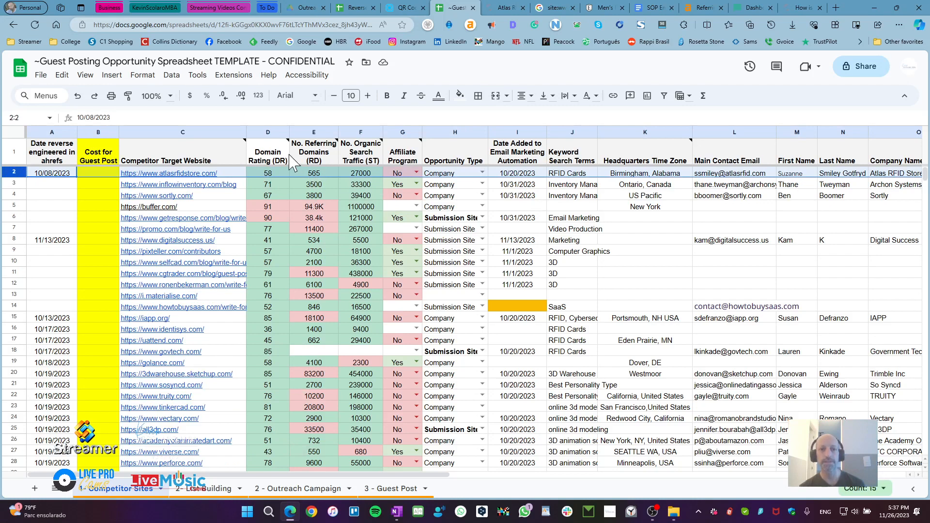
left_click(354, 7)
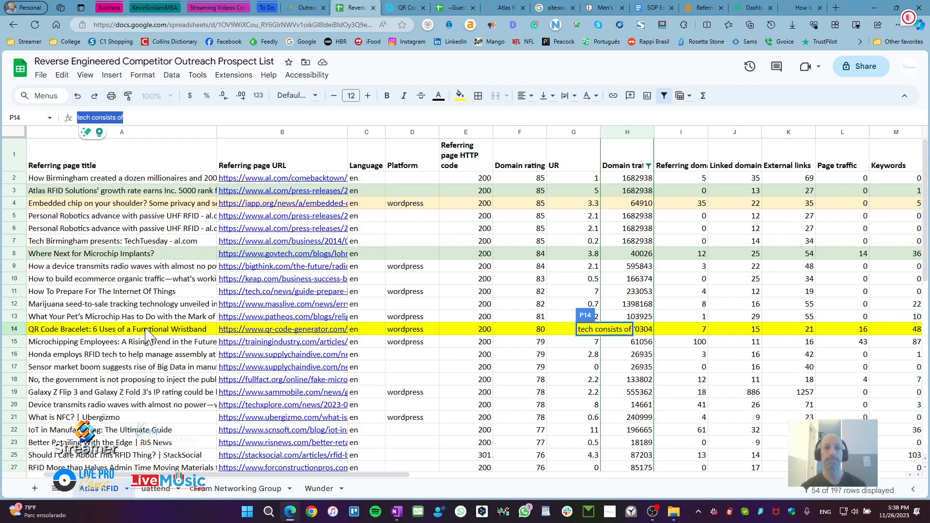
left_click(451, 8)
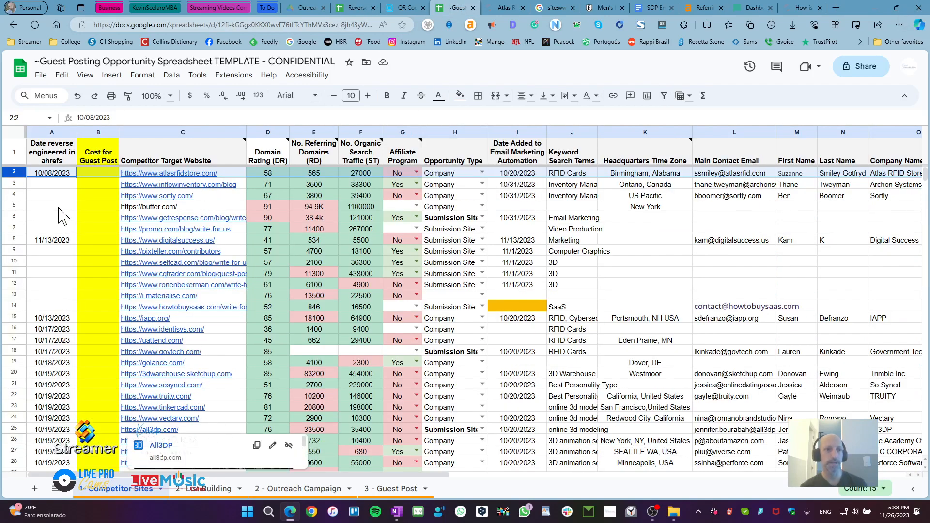
left_click(53, 185)
scroll(85, 274, "down", 12)
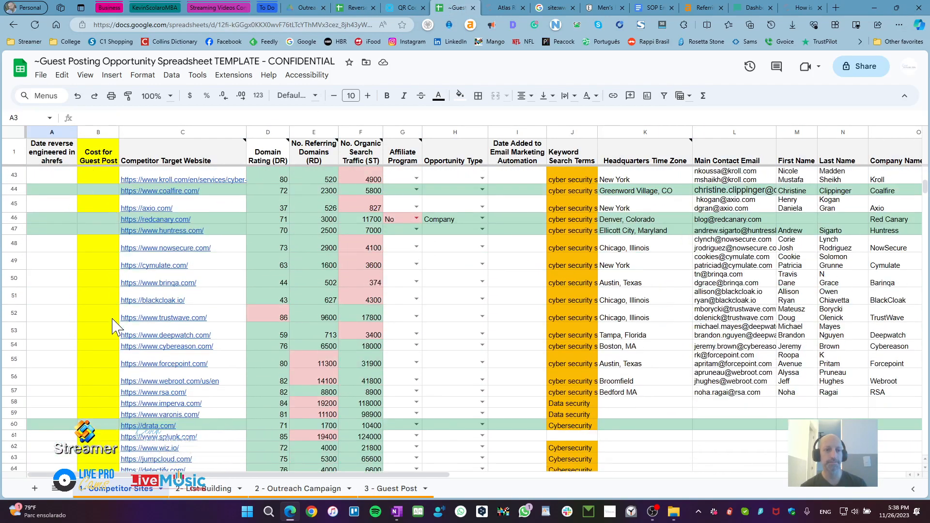
scroll(112, 326, "down", 5)
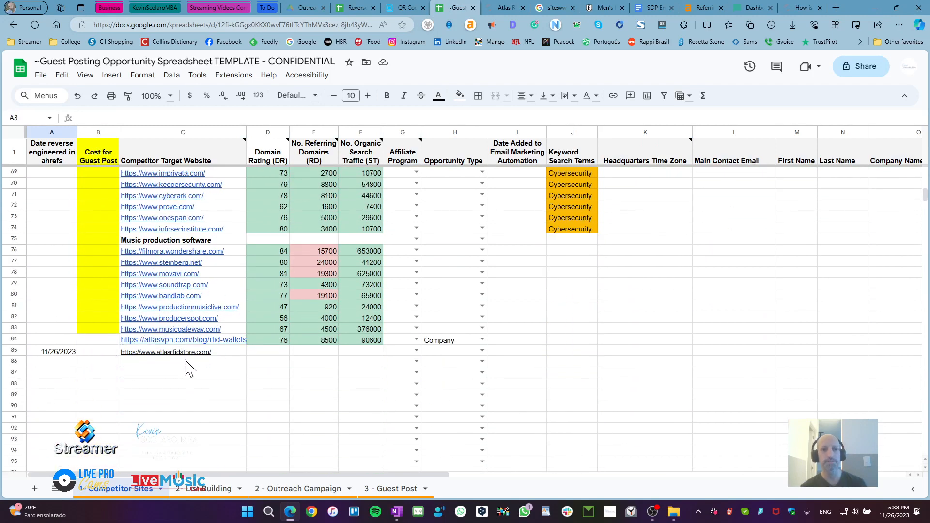
left_click(407, 8)
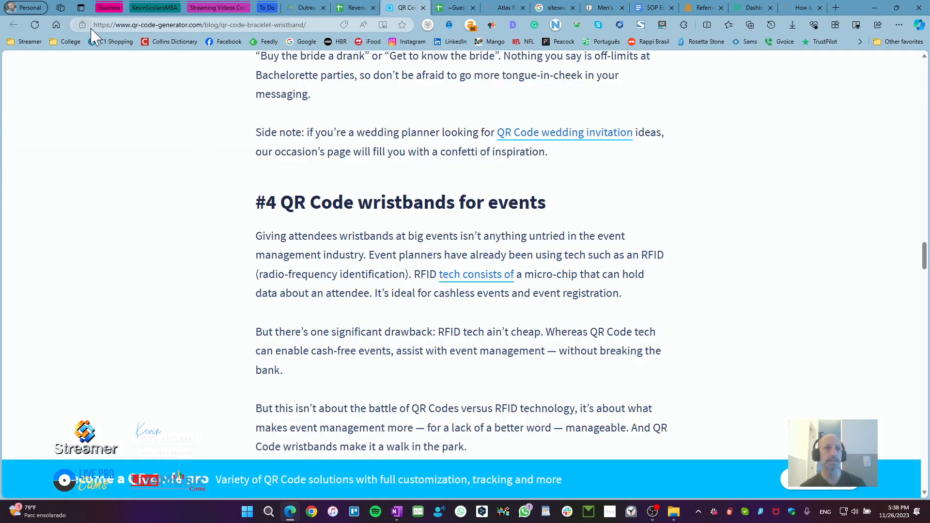
left_click_drag(203, 25, 78, 32)
key("ctrl+c")
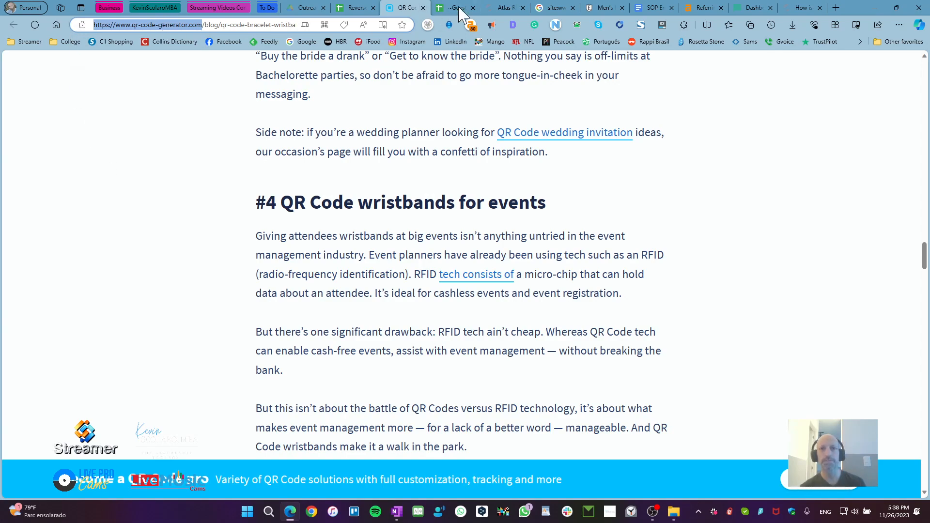
left_click(356, 8)
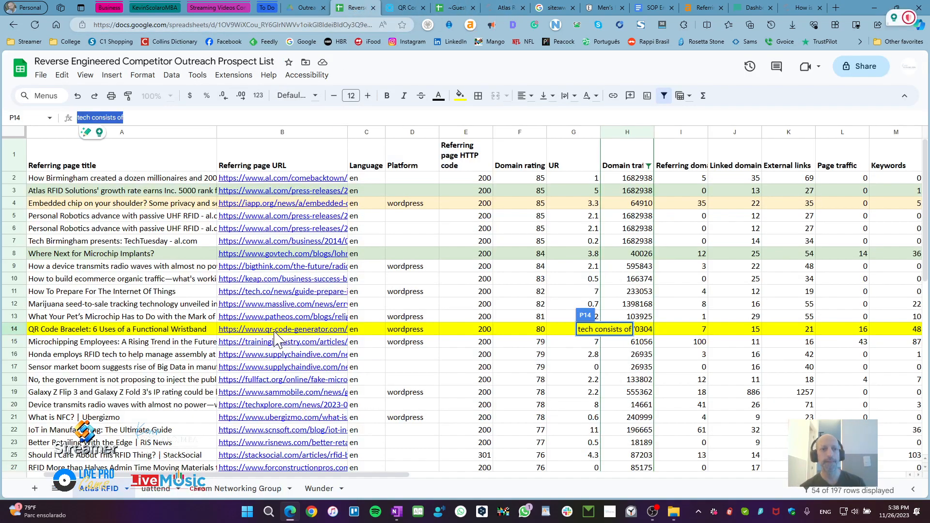
left_click(454, 8)
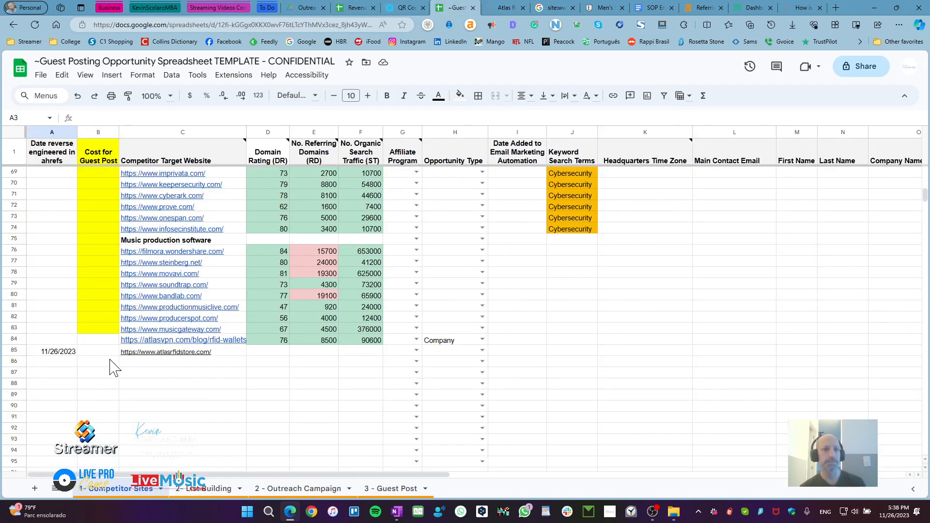
left_click(158, 362)
key("ctrl+v")
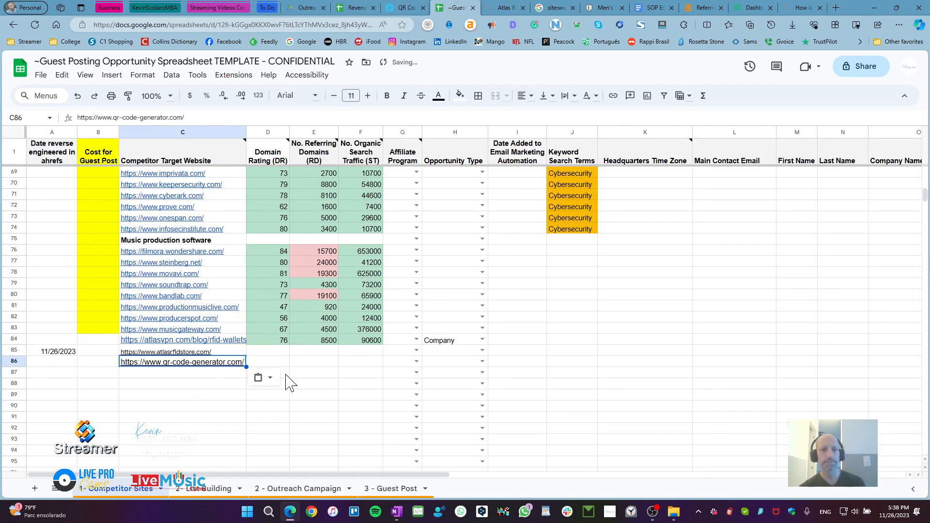
Review the columns needed for the new competitor entry, from Domain Rating to Headquarters Time Zone, Main Contact Email and Work Location Timezone.
left_click(271, 364)
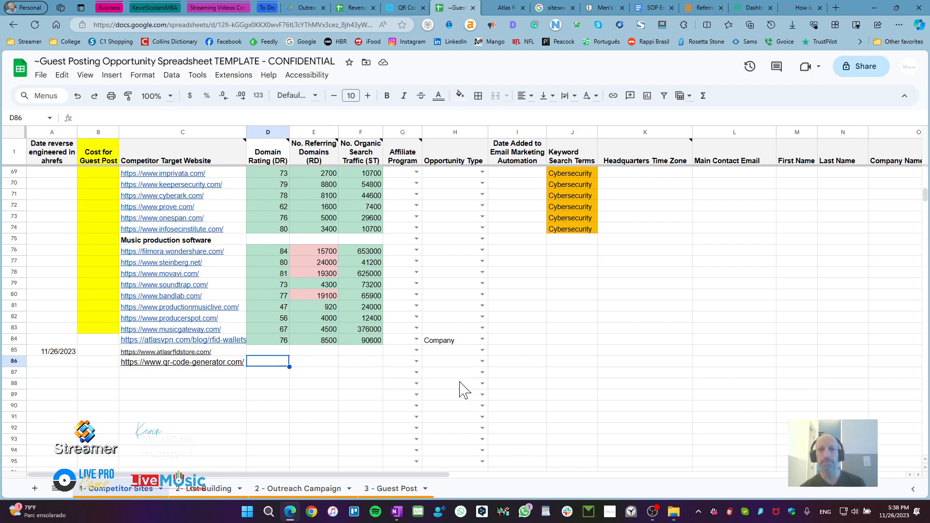
left_click(658, 133)
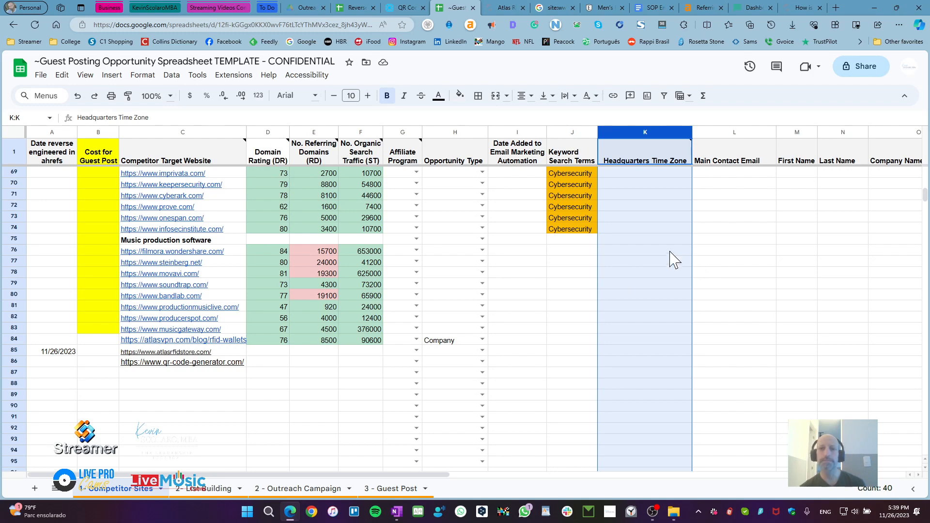
left_click(744, 133)
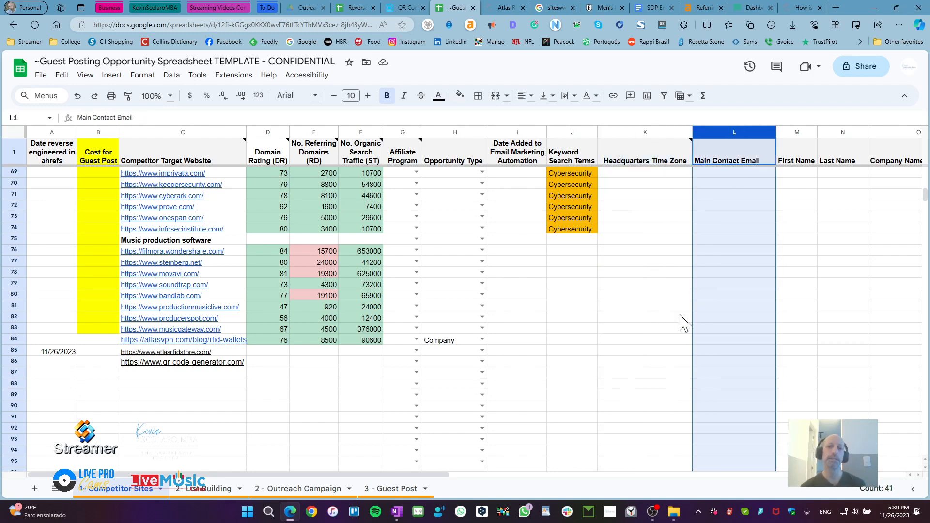
left_click_drag(381, 474, 661, 476)
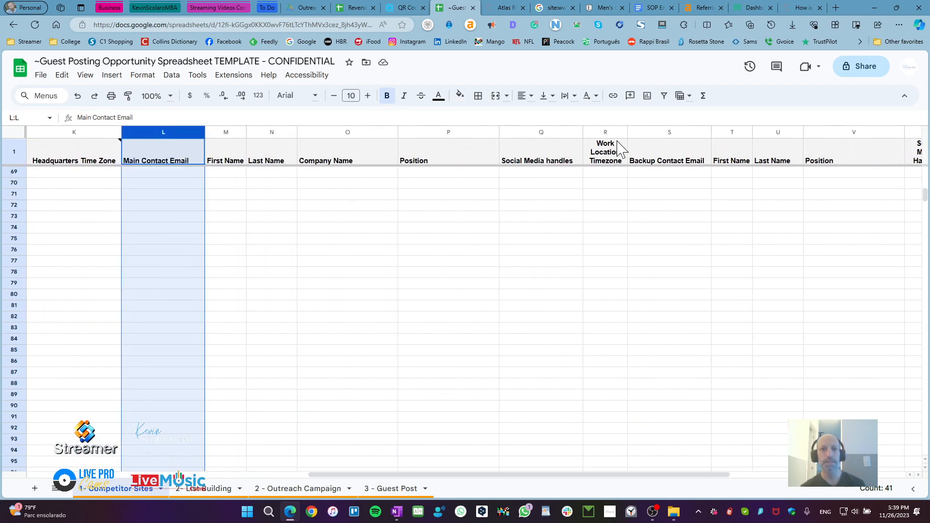
left_click(600, 132)
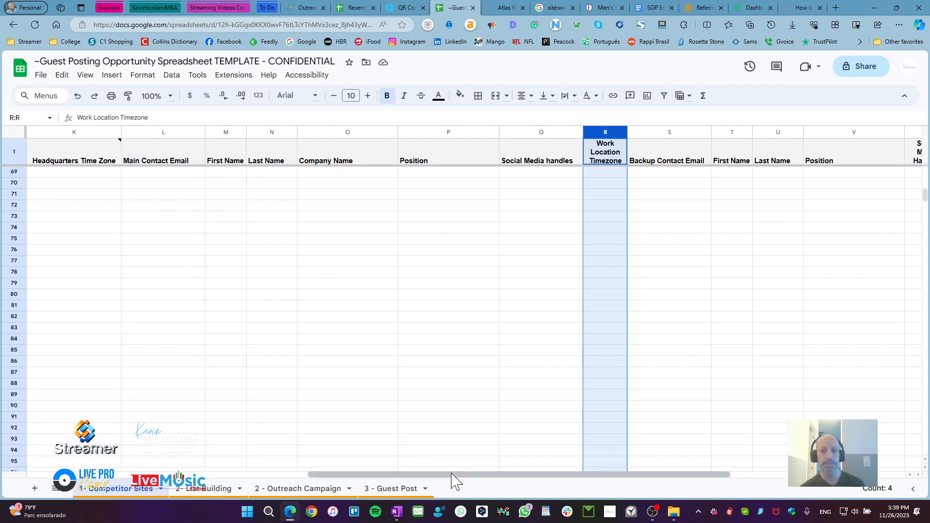
left_click_drag(452, 477, 172, 478)
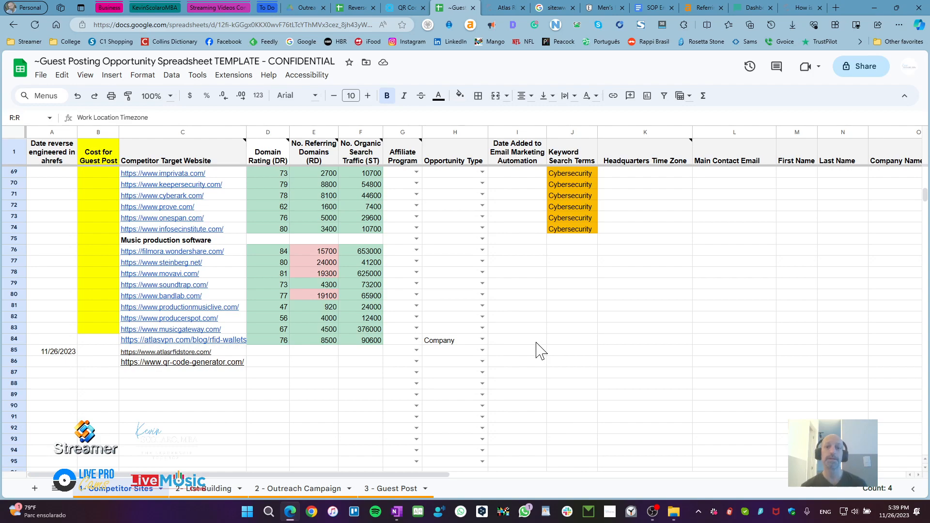
Find the author box at the end of the QR Code Bracelet article and examine the writer's bio.
left_click(401, 11)
scroll(284, 304, "down", 10)
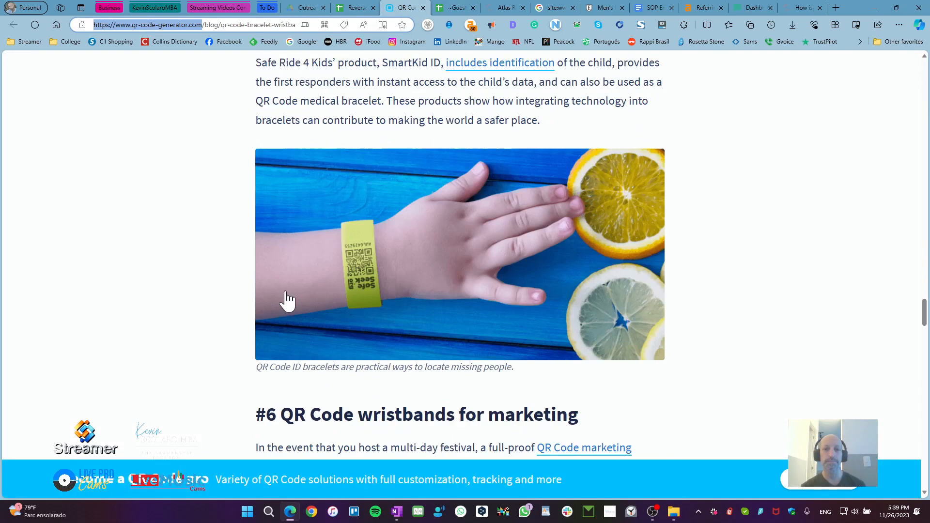
scroll(287, 300, "down", 15)
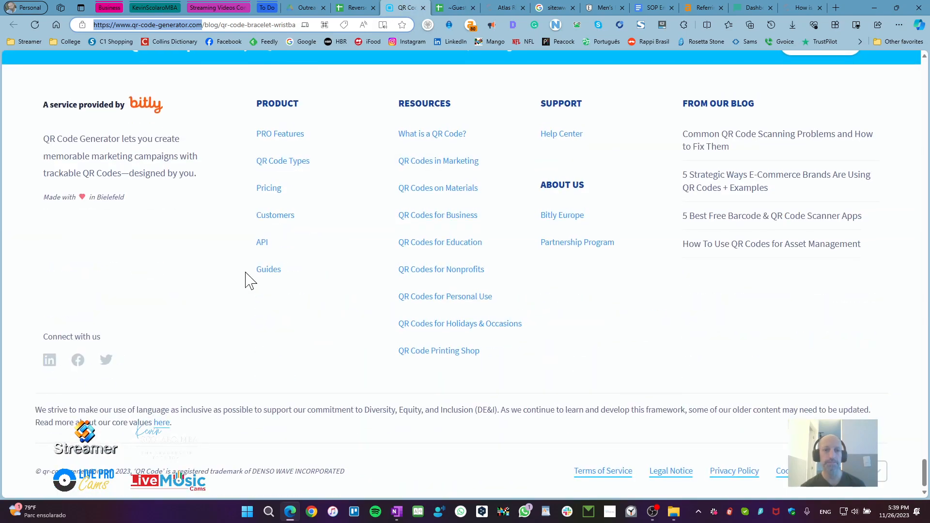
scroll(248, 281, "up", 10)
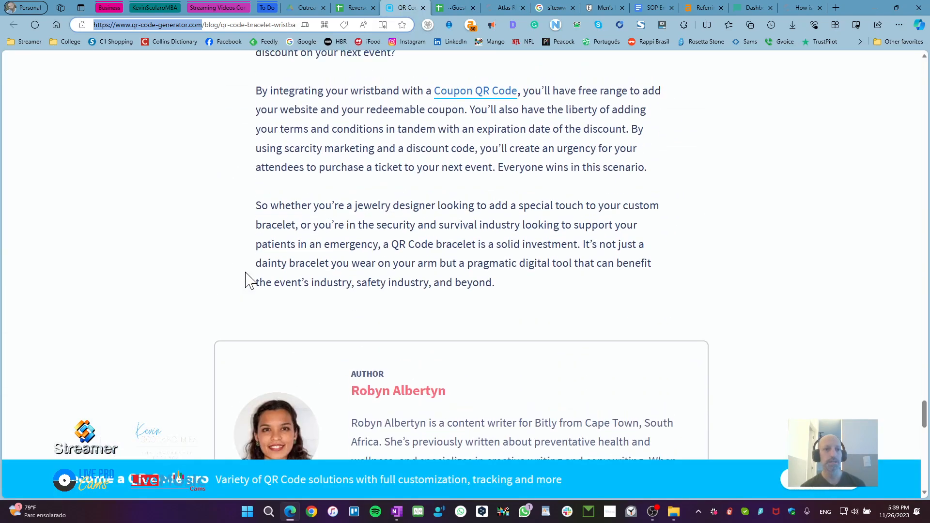
scroll(247, 280, "down", 3)
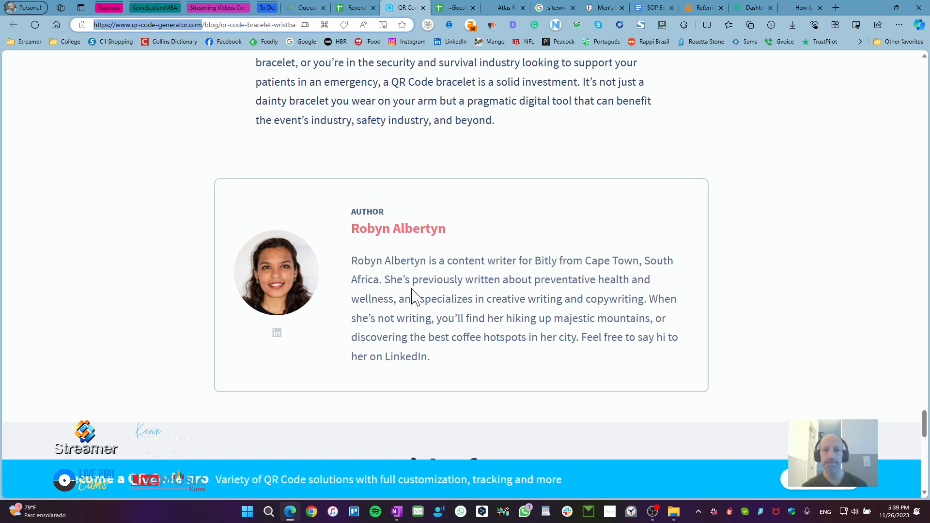
left_click_drag(351, 256, 455, 376)
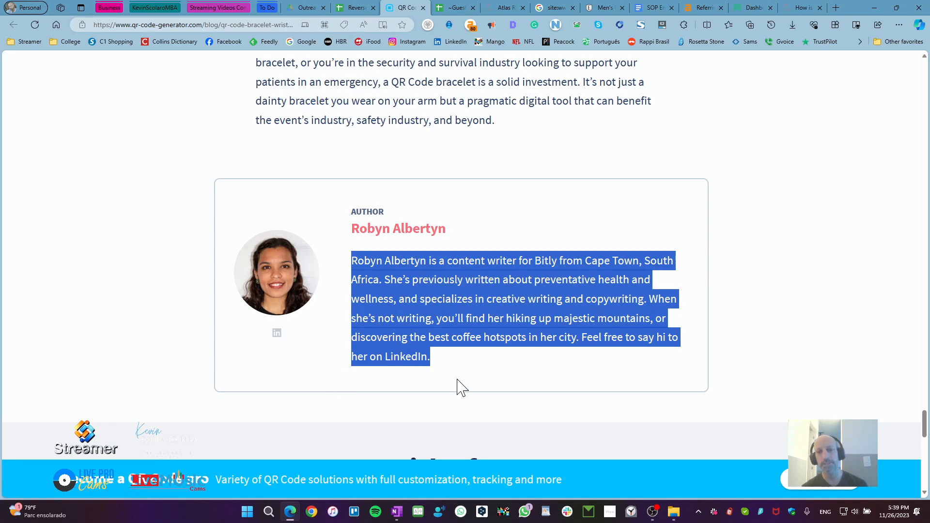
left_click(493, 277)
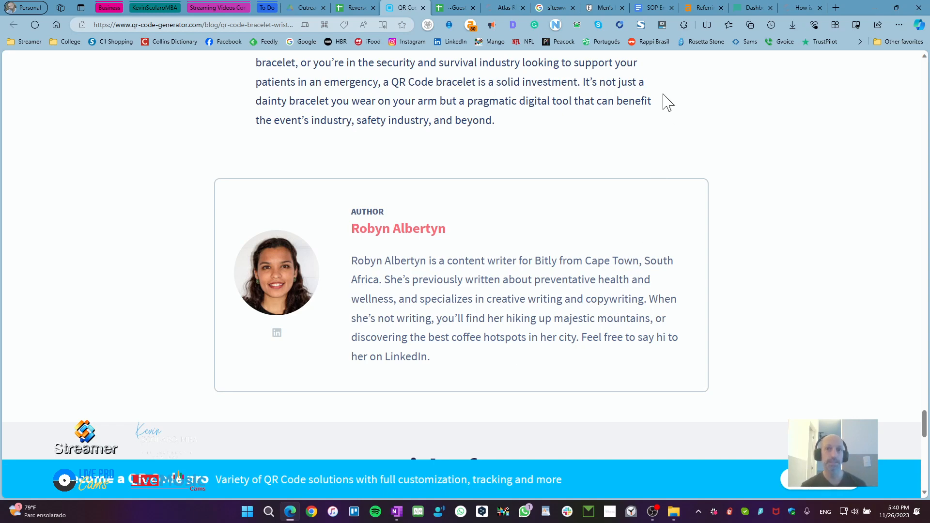
Return to the SOP Topics list in the outreach checklist and highlight the Finding Competitors and Contact Hunting items for review.
left_click(652, 9)
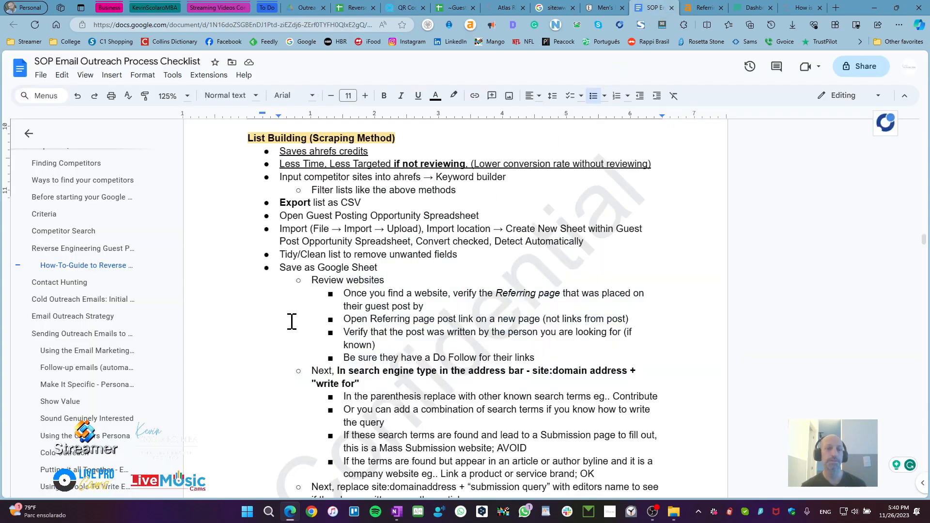
scroll(308, 323, "up", 1)
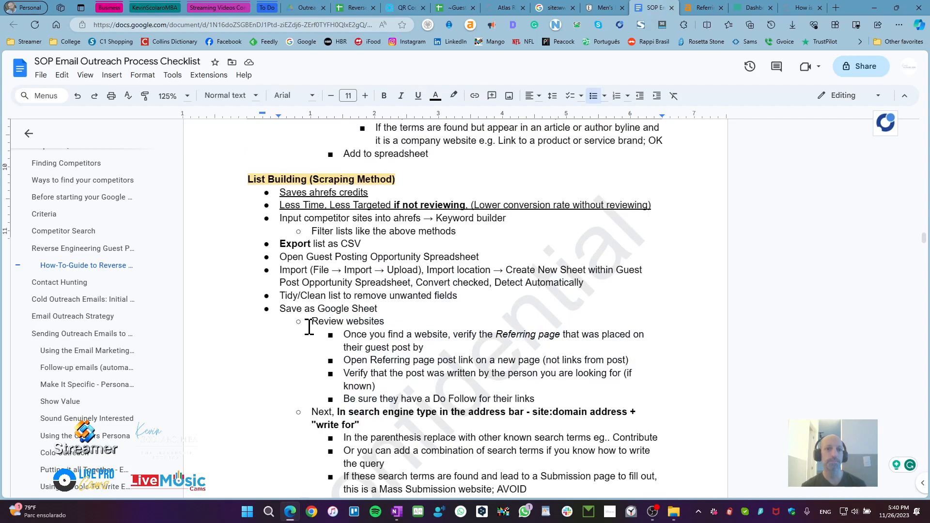
scroll(310, 325, "up", 15)
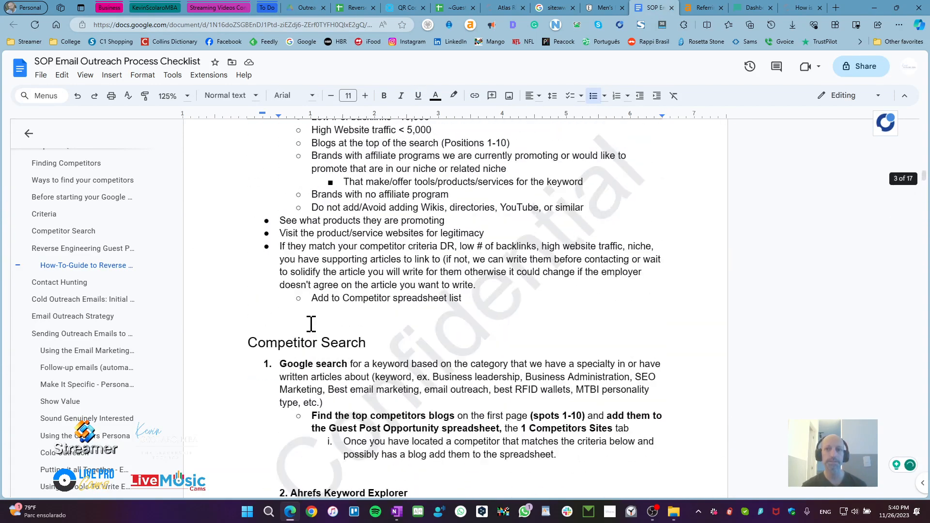
scroll(311, 324, "up", 20)
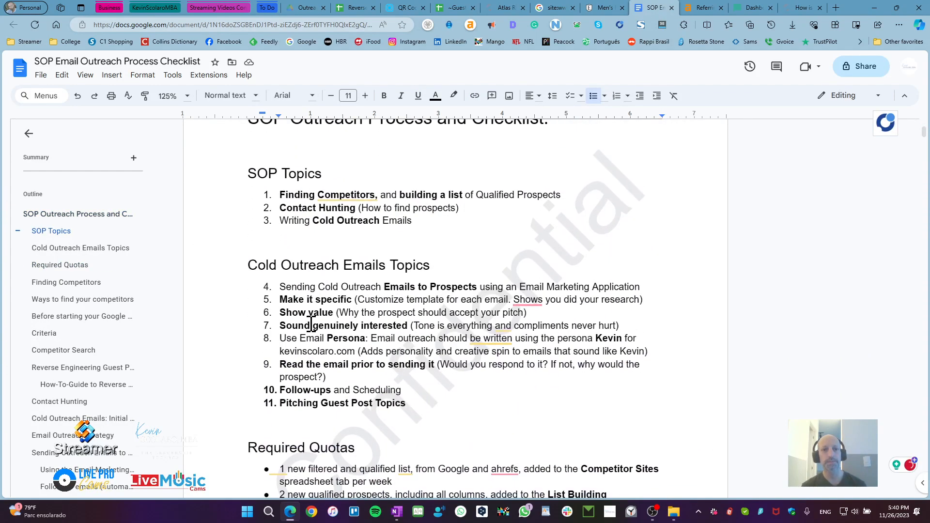
left_click_drag(280, 190, 566, 191)
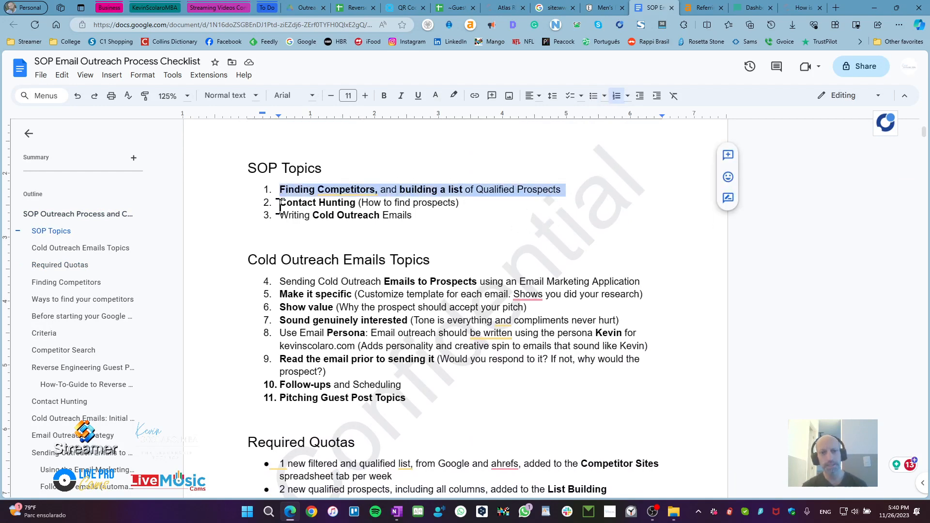
left_click_drag(281, 203, 466, 201)
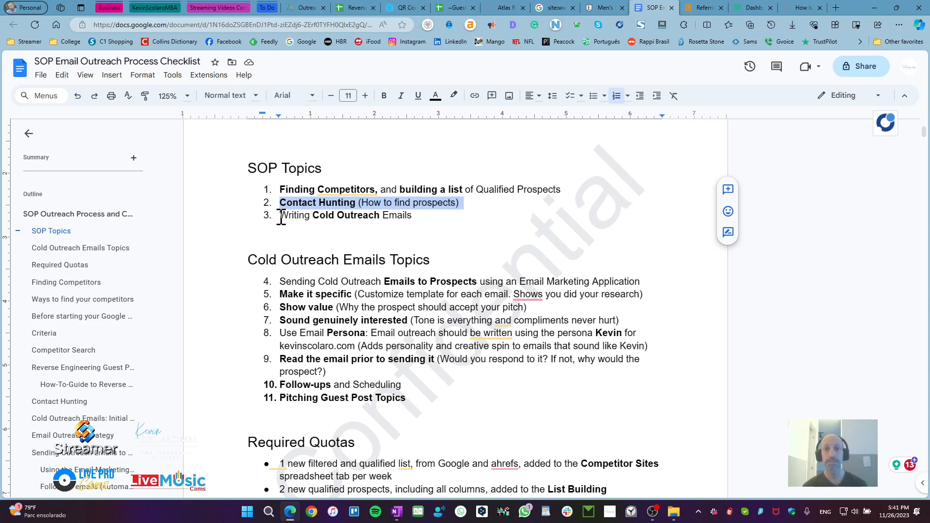
left_click(490, 203)
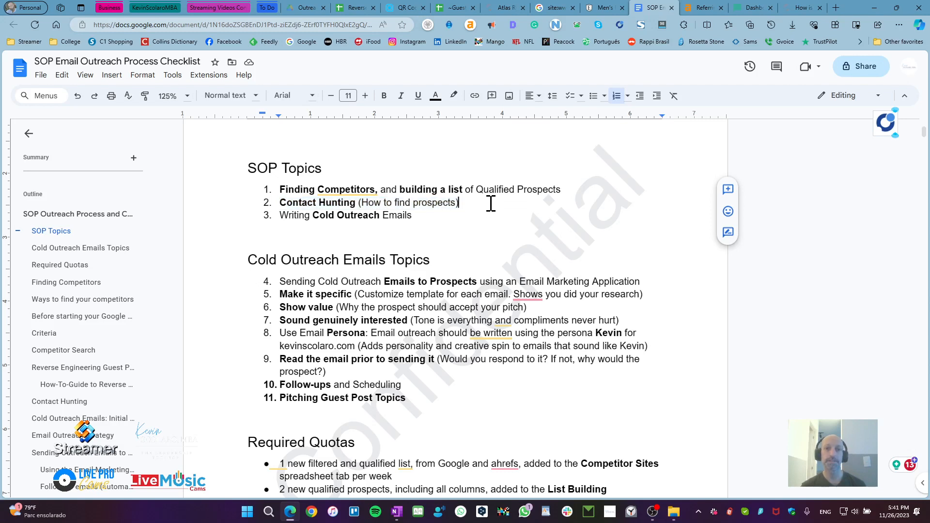
left_click_drag(560, 188, 279, 189)
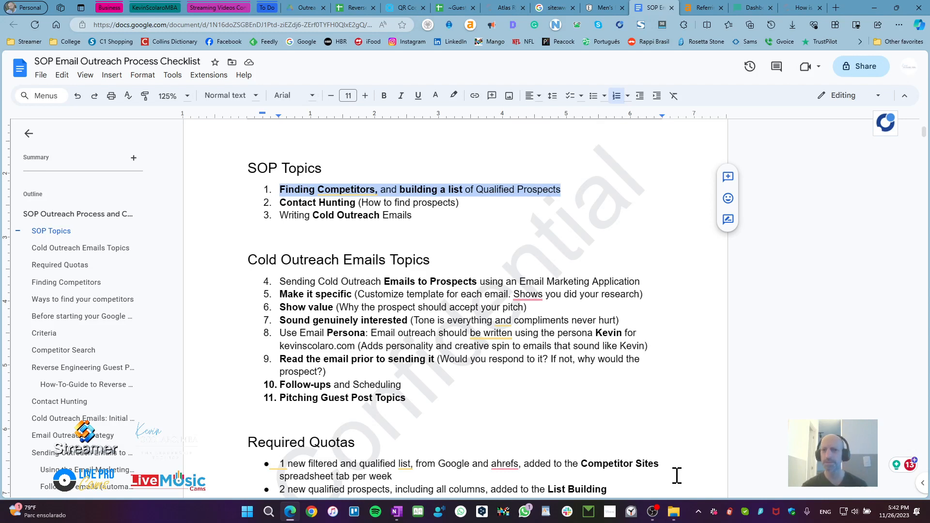
mouse_move(654, 514)
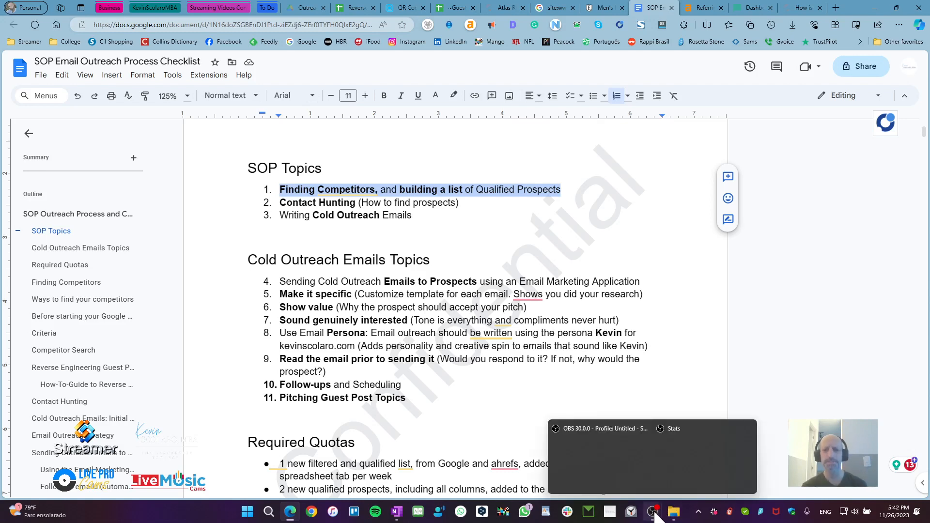